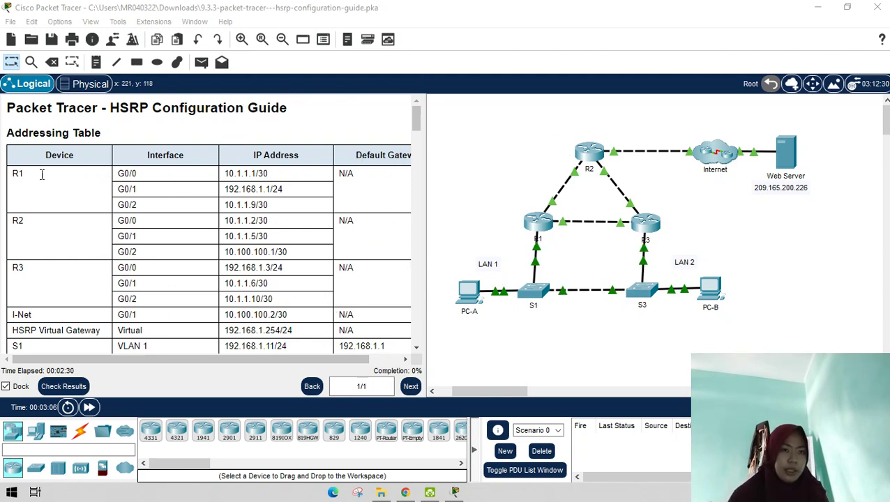
Read through the activity guide's addressing table, objectives, background scenario and the Part 1 connectivity instructions.
scroll(87, 161, down, 1)
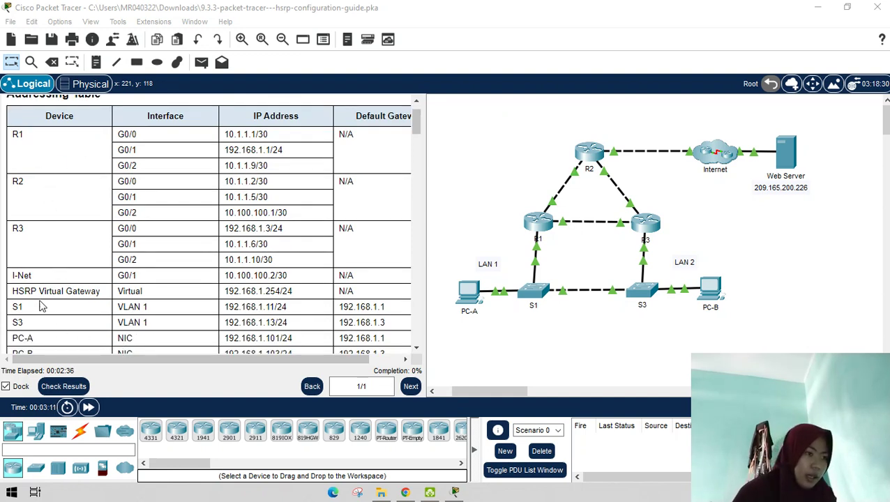
scroll(41, 305, down, 1)
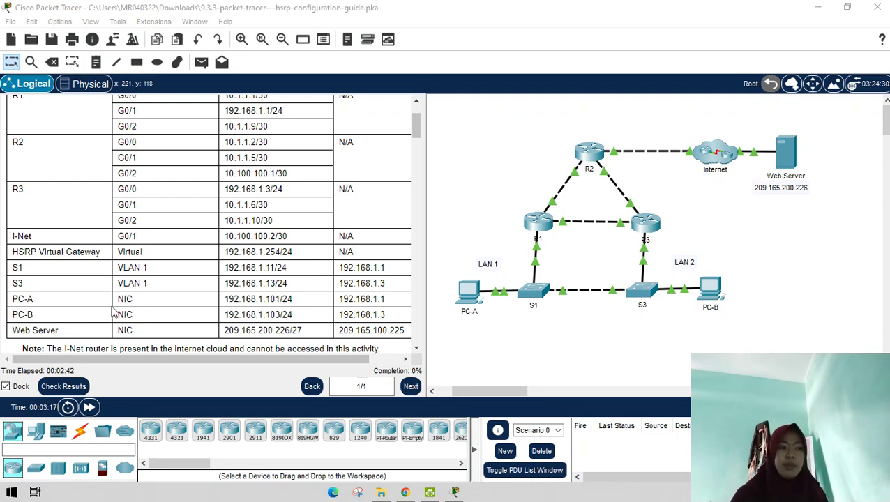
scroll(114, 312, up, 3)
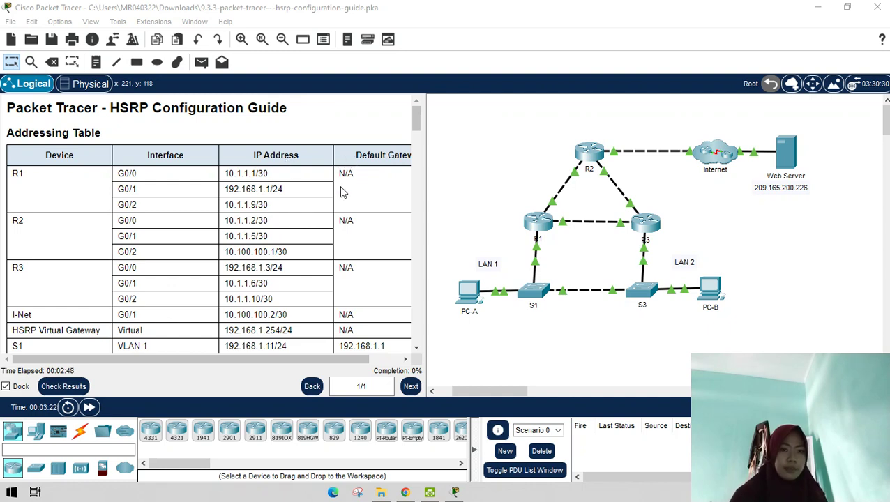
drag(237, 362, 168, 347)
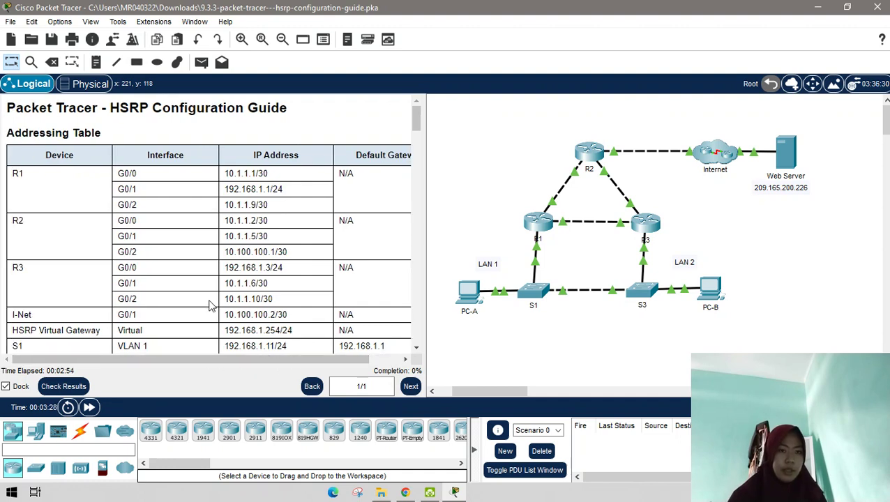
scroll(221, 283, down, 4)
scroll(223, 274, down, 1)
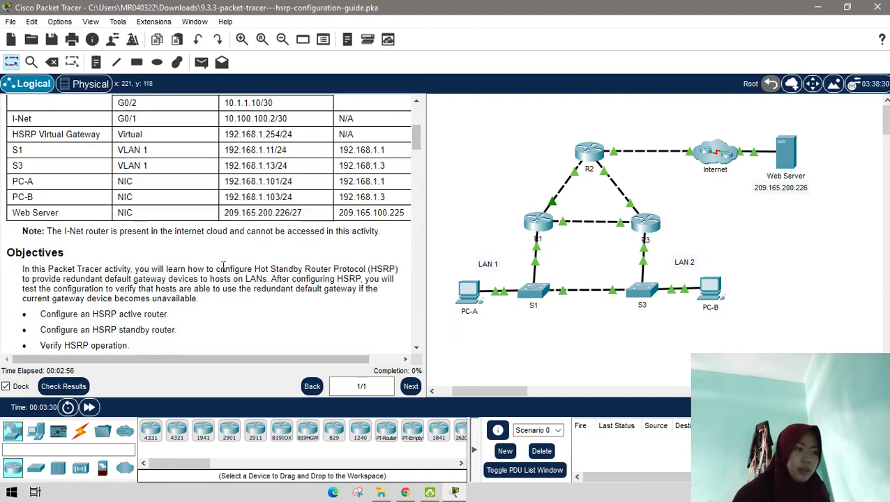
scroll(70, 261, down, 1)
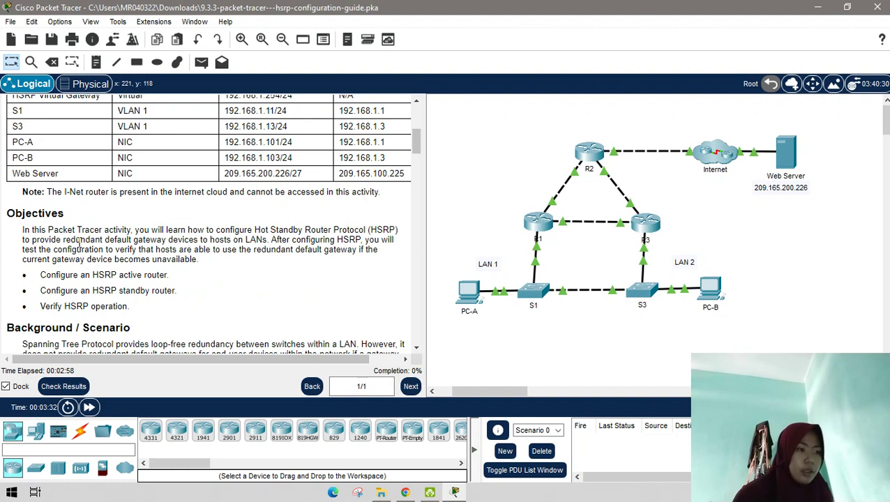
scroll(79, 242, down, 1)
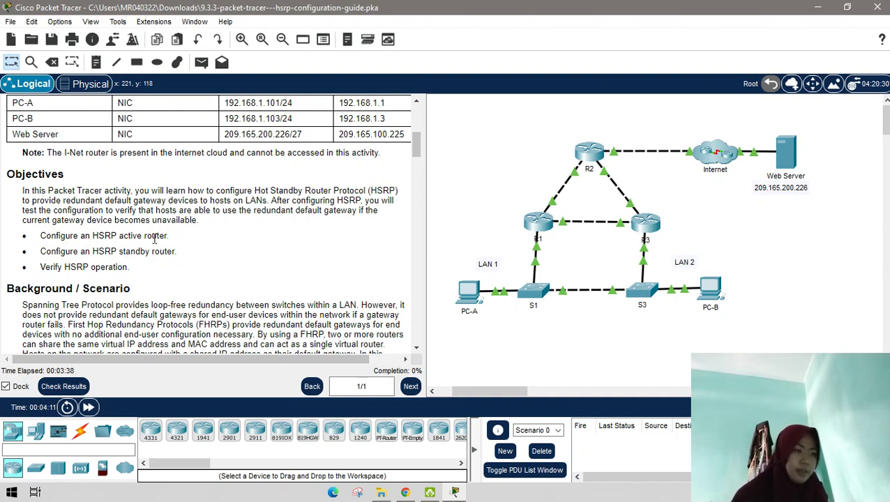
scroll(171, 252, down, 1)
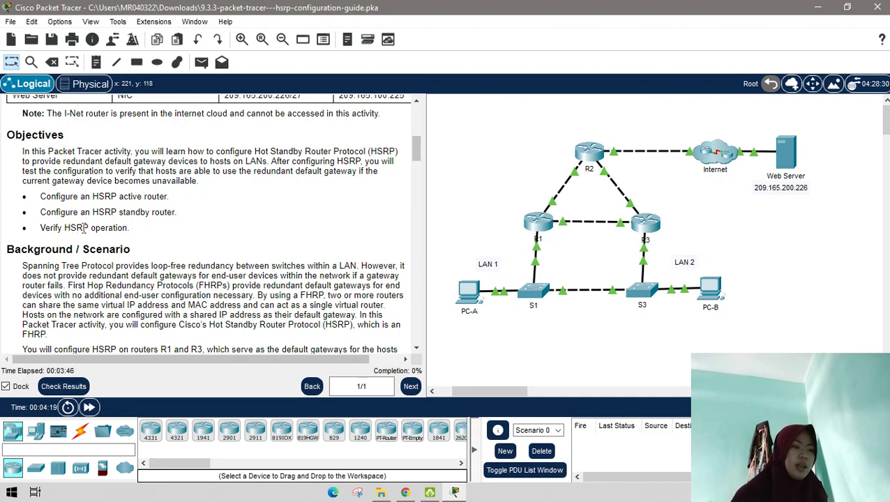
scroll(119, 232, down, 3)
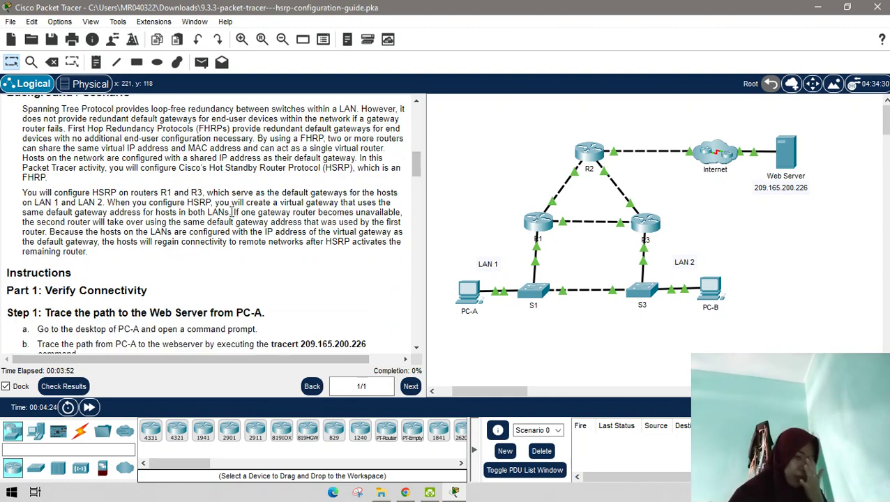
scroll(231, 209, down, 4)
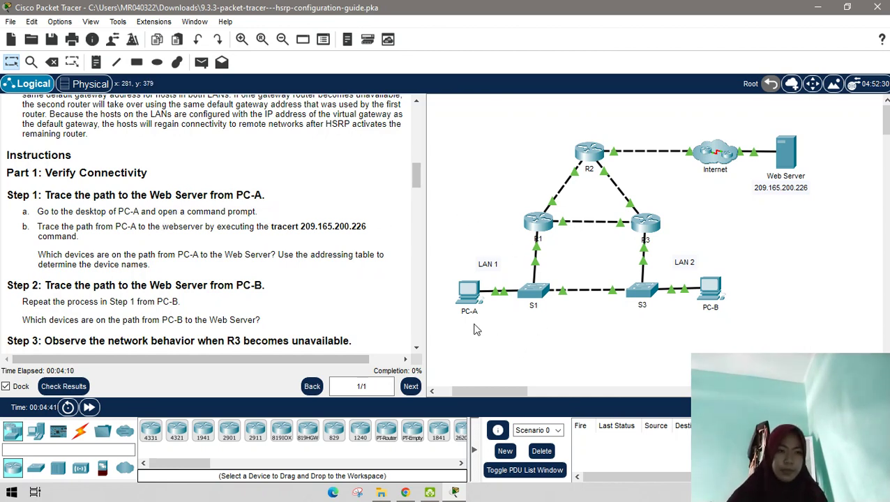
Trace the path from PC-A to the Web Server with tracert 209.165.200.226 in its command prompt, and close the PC-A window.
click(475, 302)
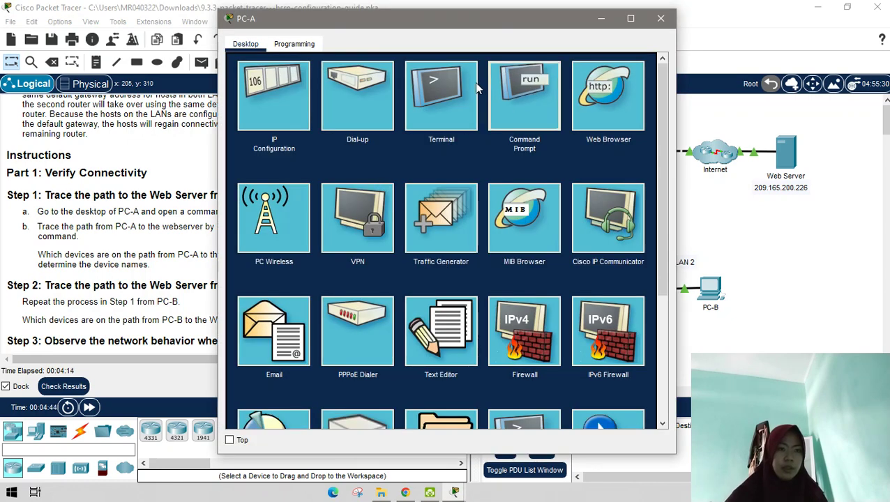
click(522, 89)
drag(395, 22, 590, 25)
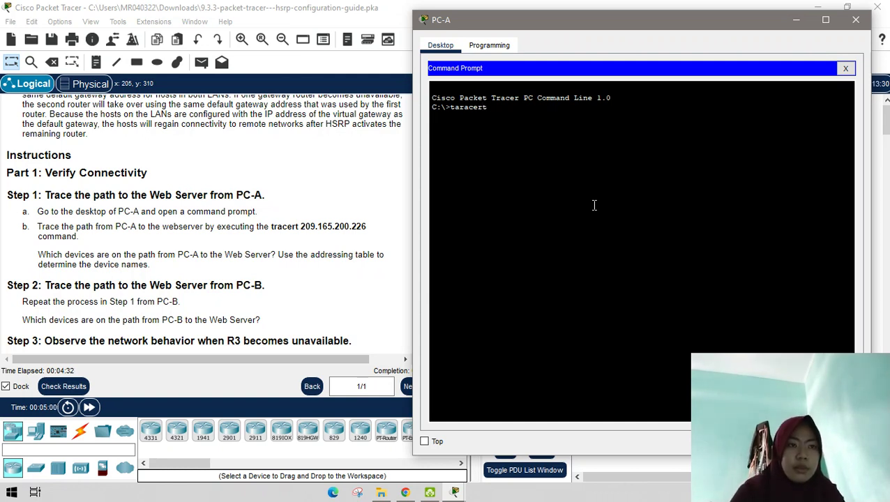
key(BackSpace)
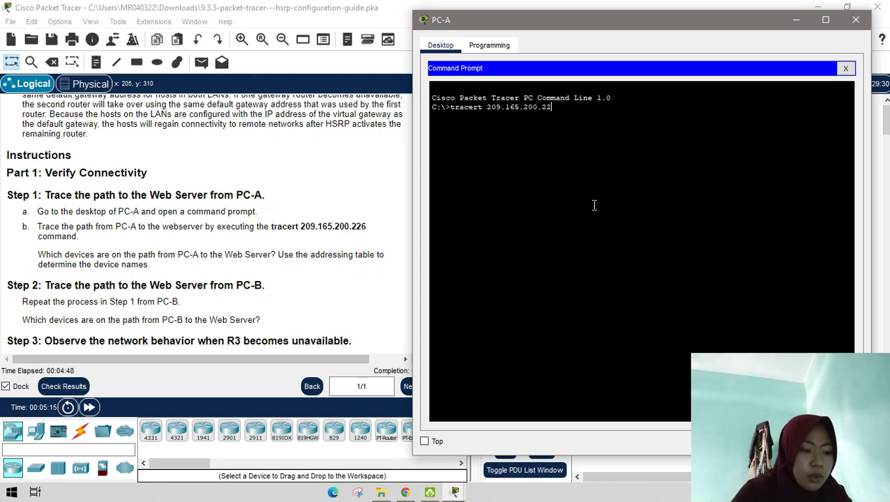
key(Return)
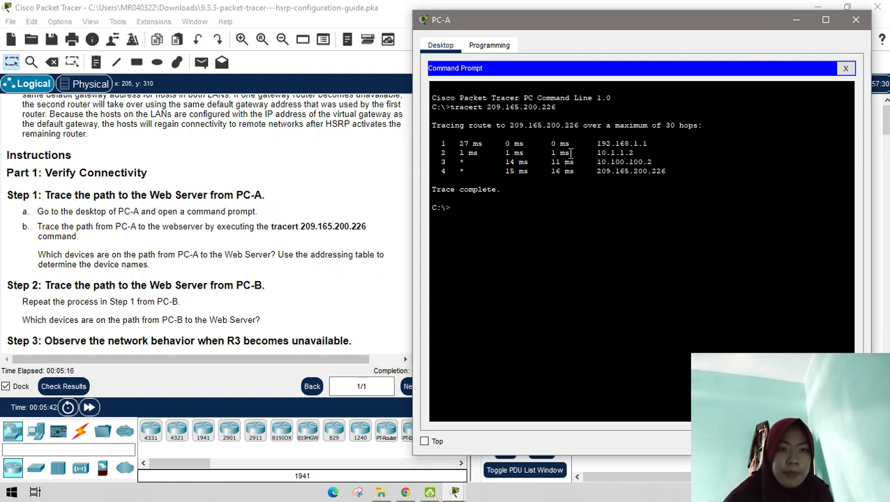
click(861, 19)
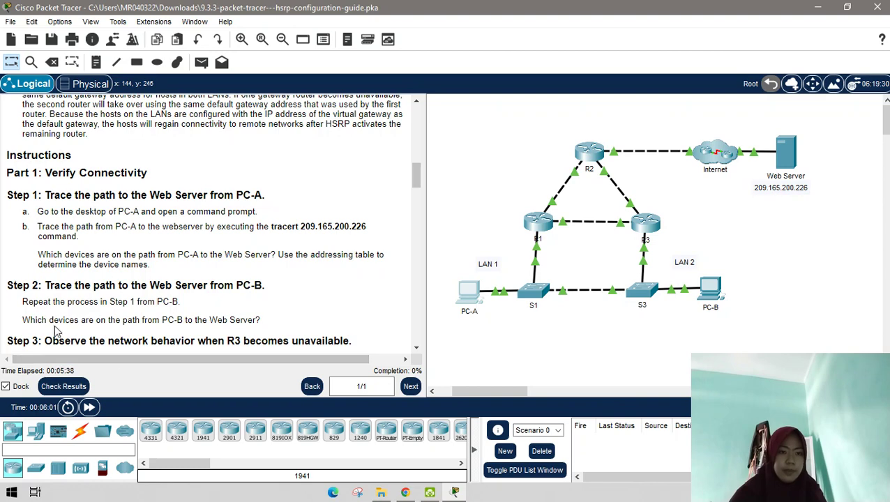
Trace the path from PC-B to the Web Server by running tracert 209.165.200.226 in its command prompt.
scroll(64, 260, down, 1)
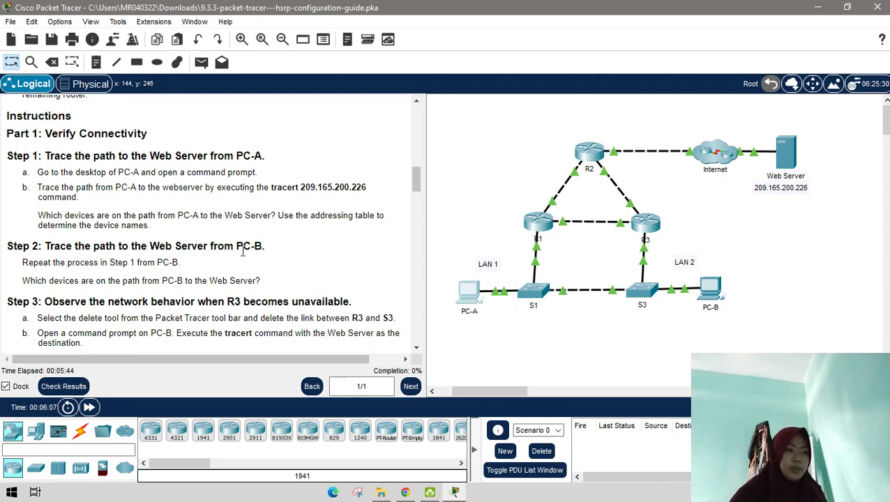
click(718, 288)
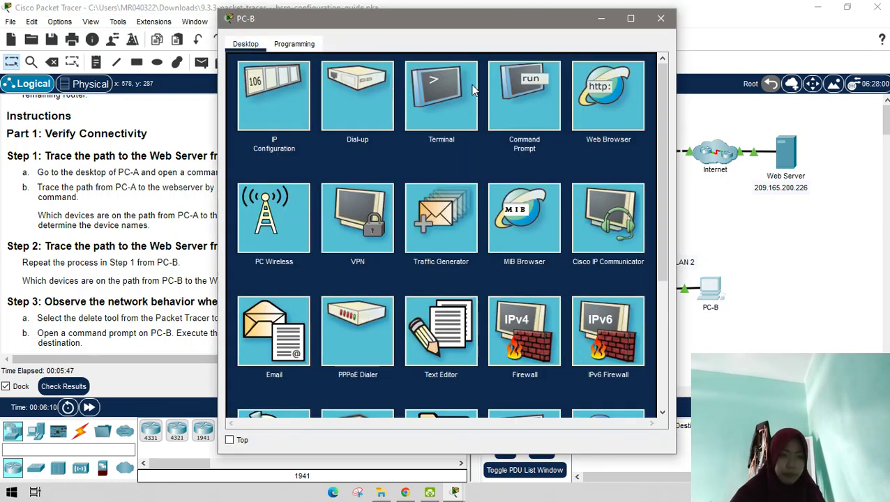
click(519, 104)
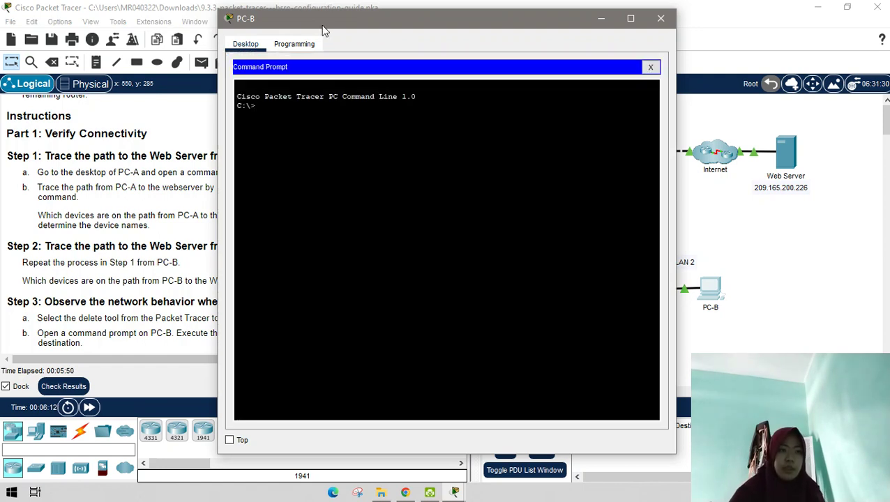
drag(333, 24, 559, 22)
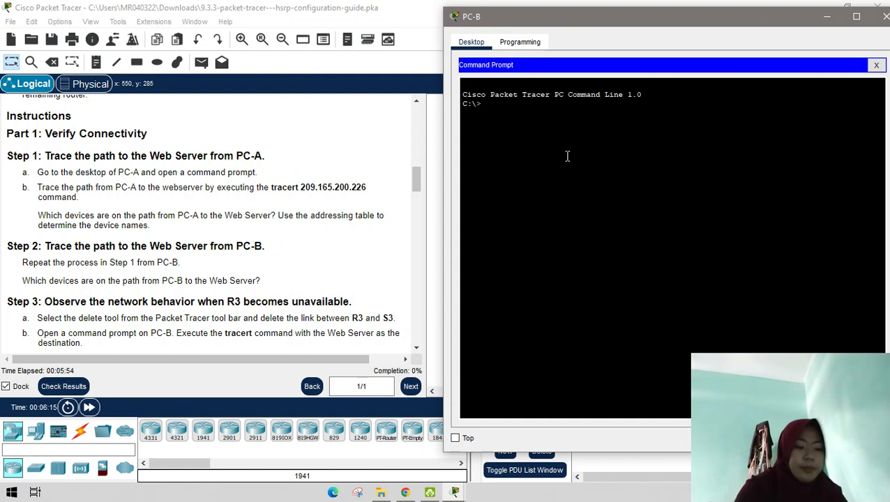
text(trace)
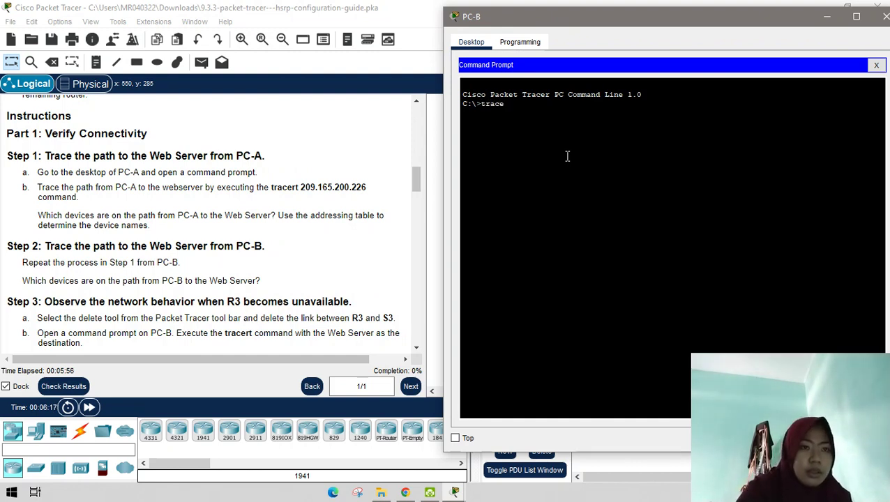
text(e)
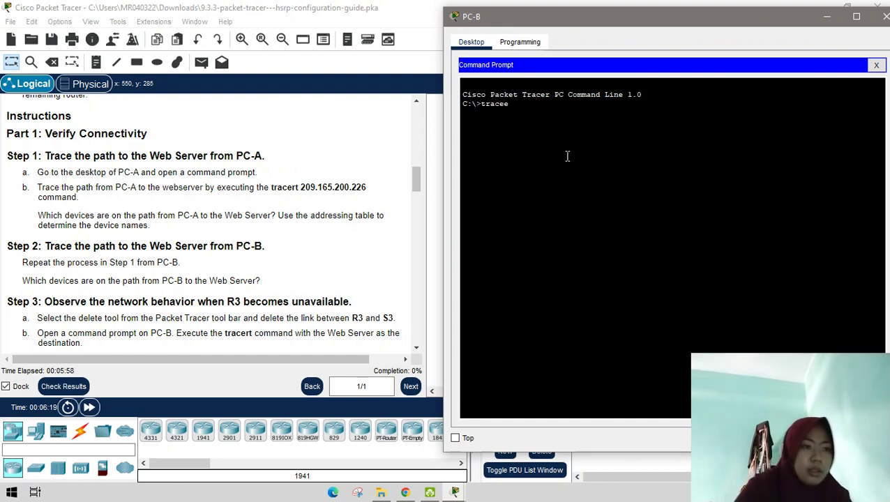
key(BackSpace)
text(rt)
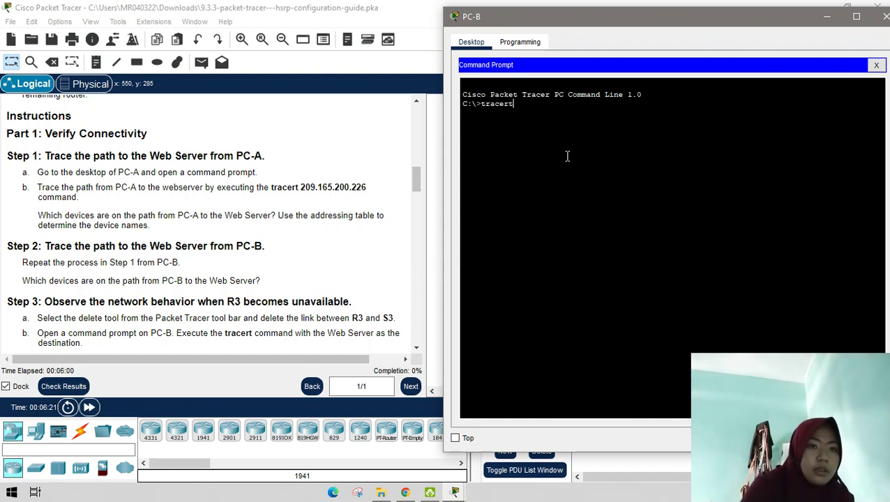
text( 209.165.200.226)
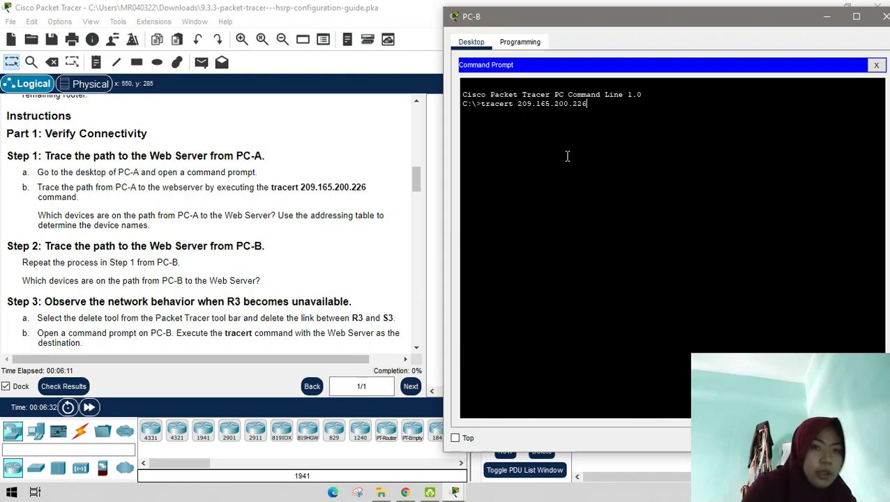
key(Return)
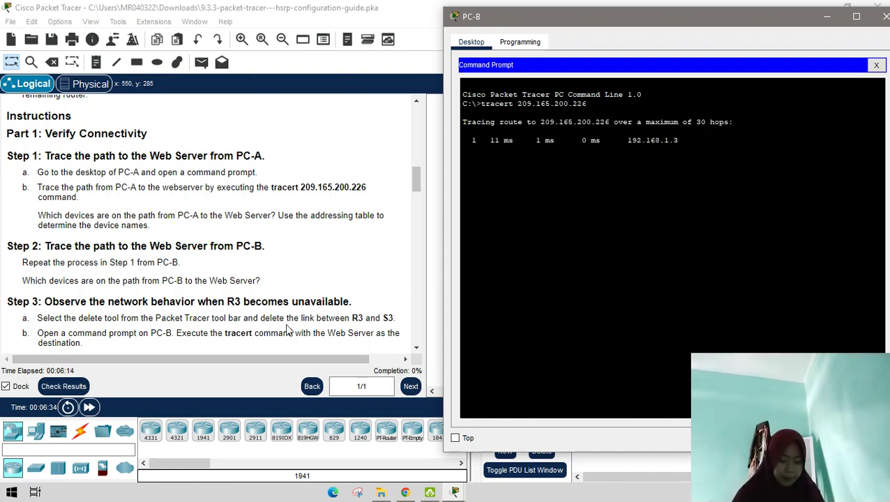
Compare PC-B's trace output with the topology, minimize the PC-B window and read the Step 3 instructions.
scroll(335, 221, down, 1)
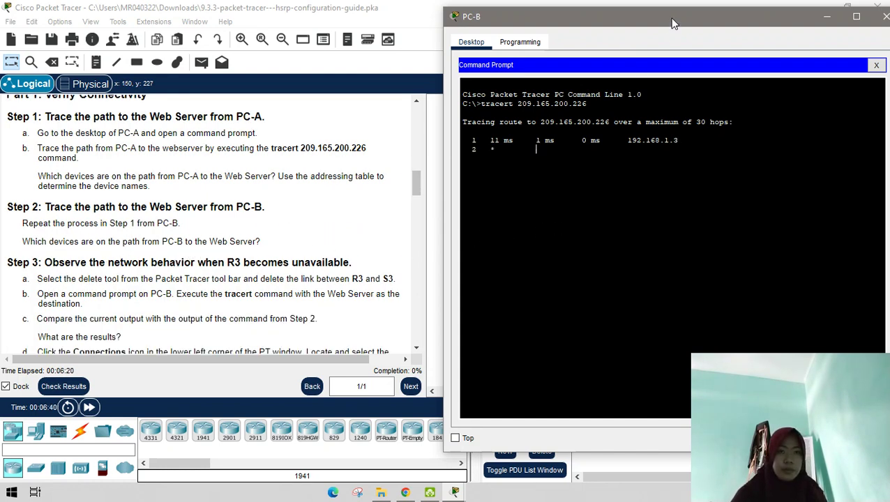
drag(671, 23, 243, 24)
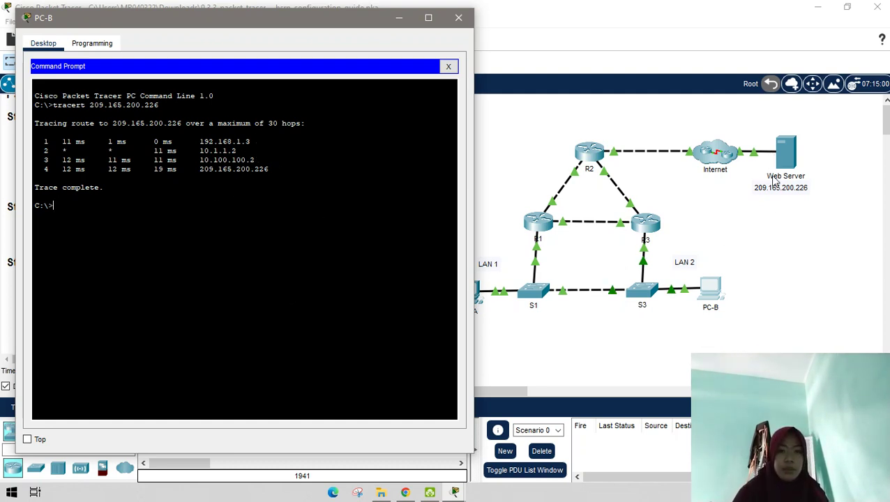
click(400, 19)
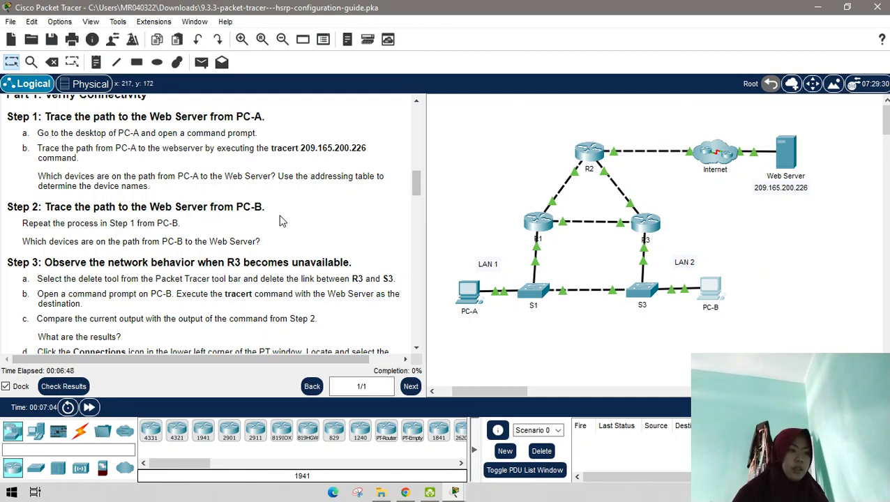
scroll(283, 221, down, 1)
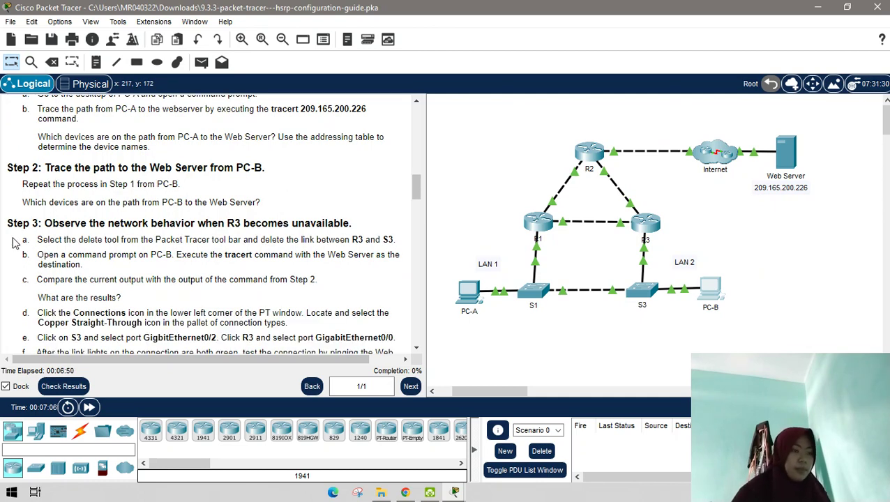
scroll(96, 237, down, 1)
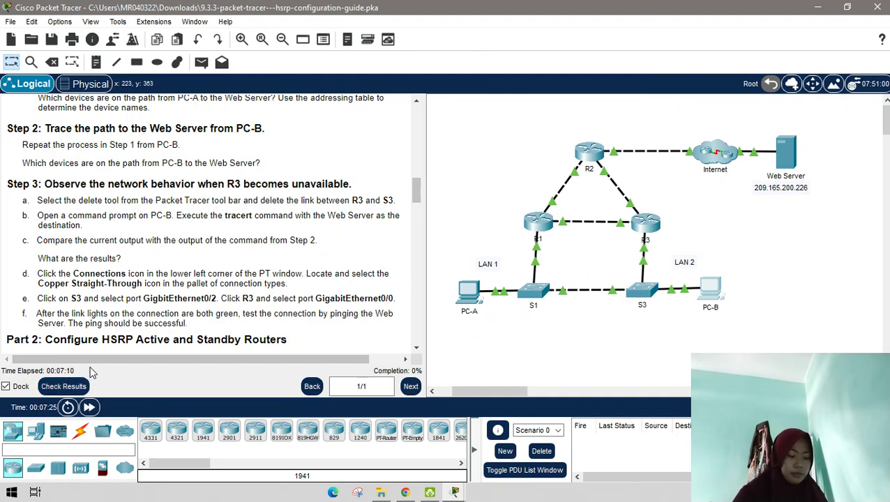
click(55, 66)
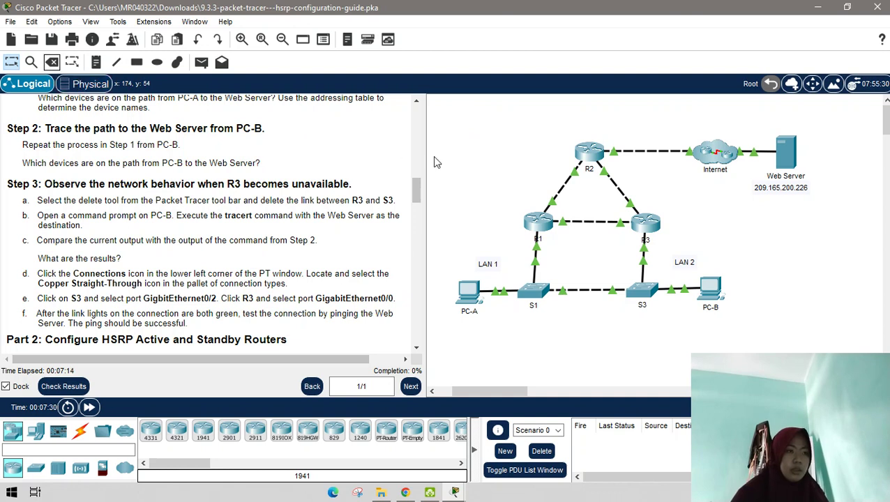
click(642, 241)
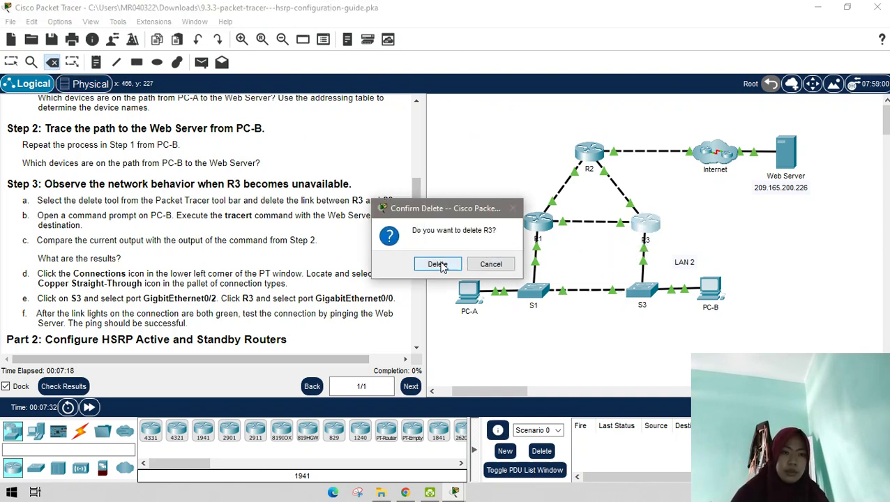
click(491, 265)
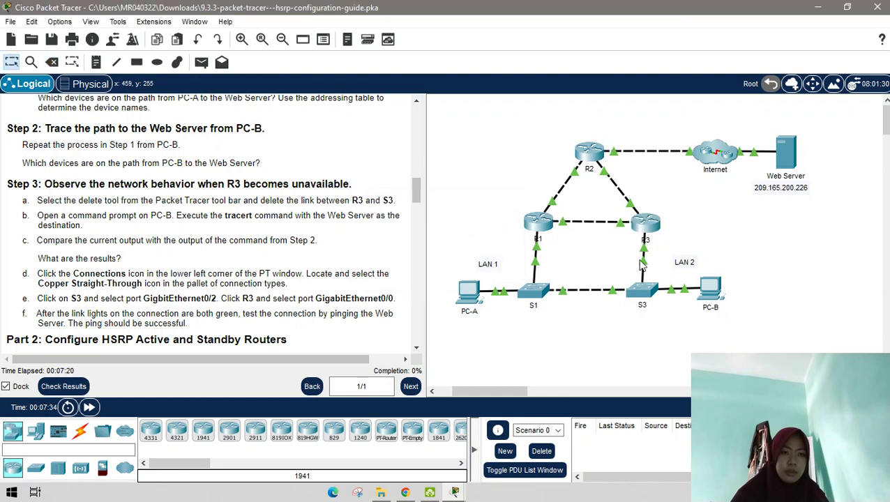
Delete the link between R3 and S3, and return to the Select tool.
click(53, 63)
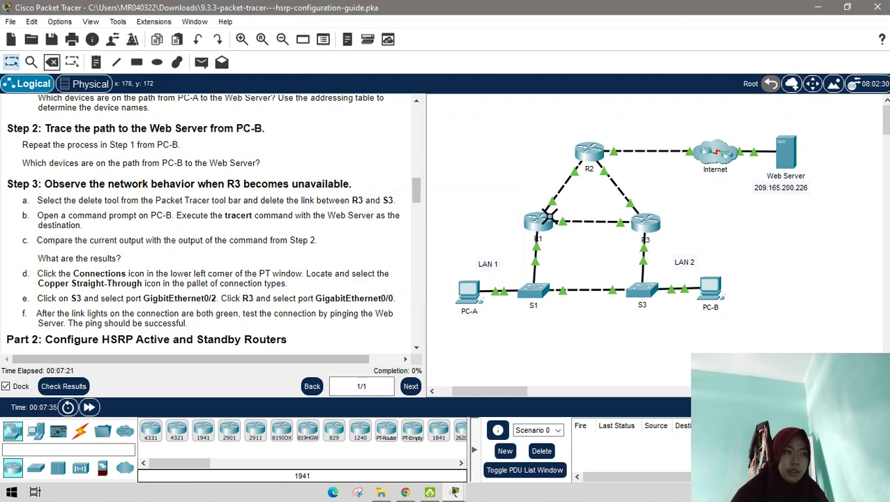
click(643, 269)
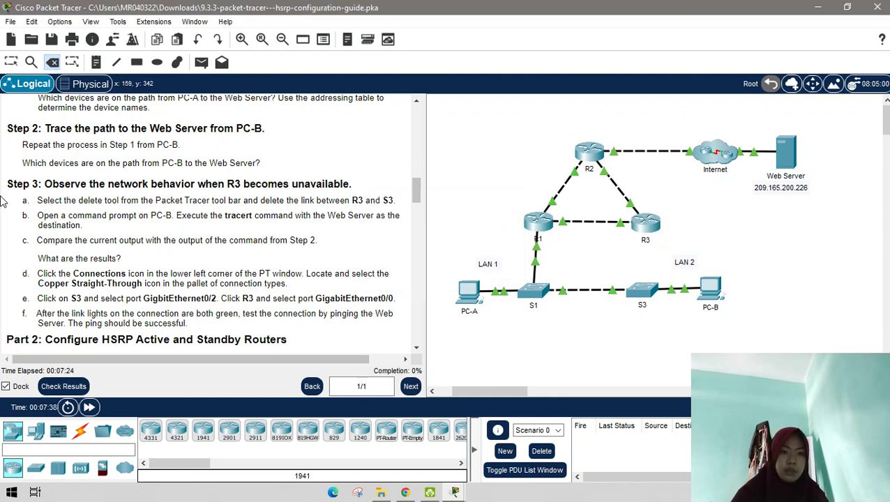
click(10, 65)
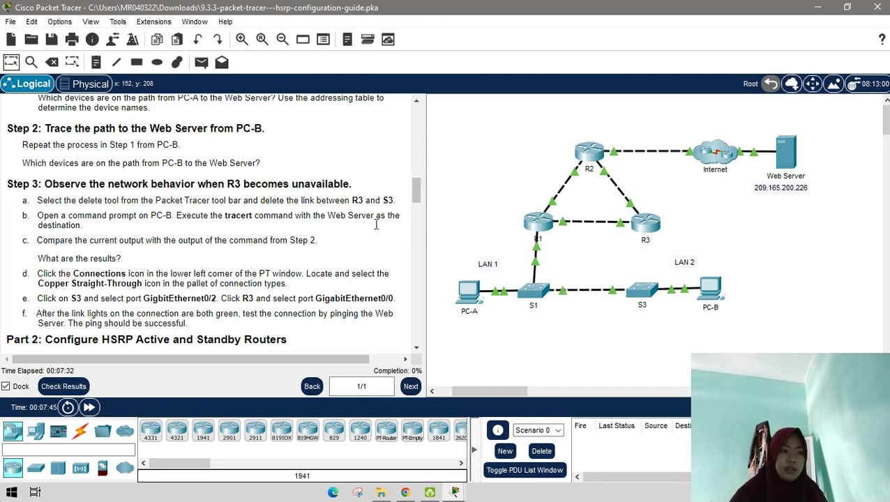
Rerun tracert 209.165.200.226 in PC-B's command prompt and fast-forward the simulation time to speed up the trace.
click(711, 290)
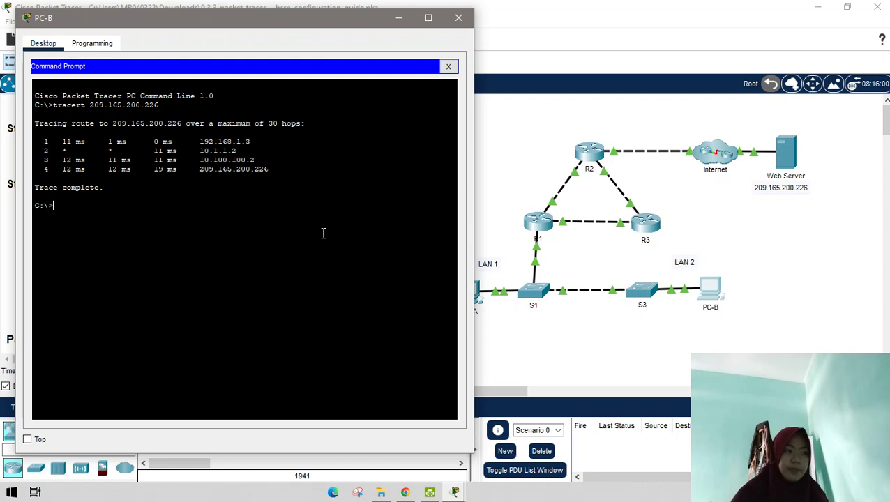
key(Up)
key(Return)
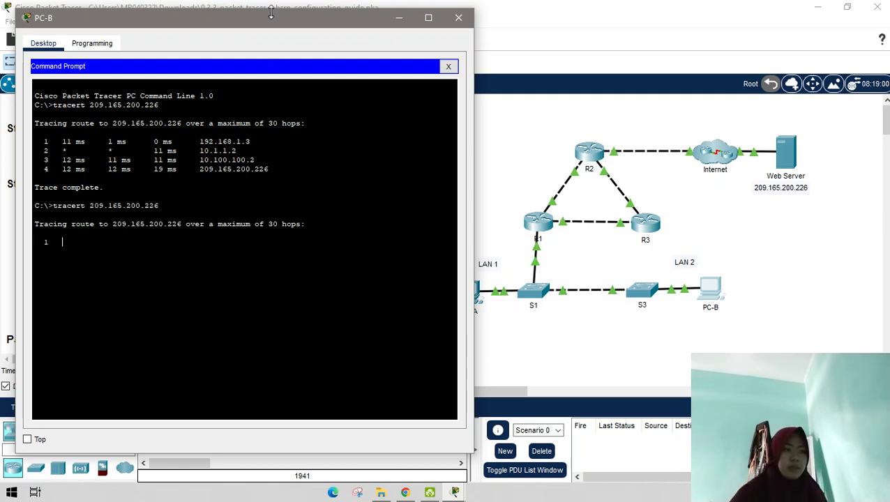
drag(273, 21, 300, 40)
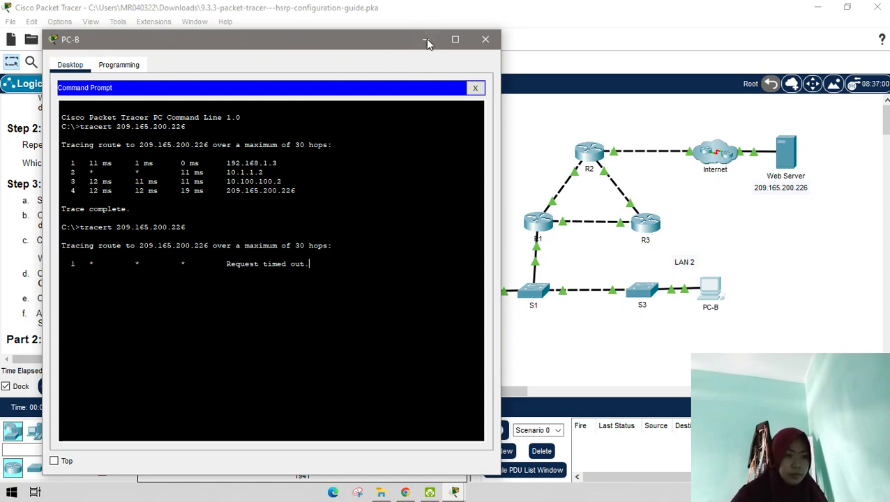
drag(351, 44, 665, 30)
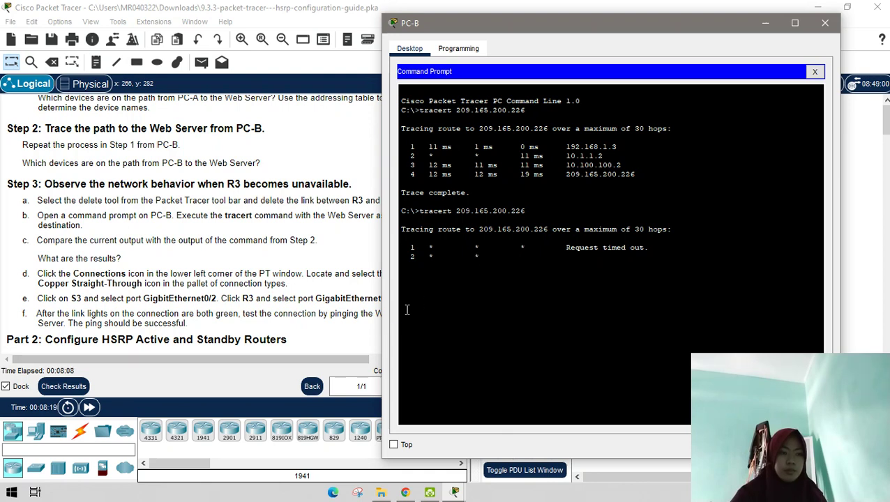
click(89, 411)
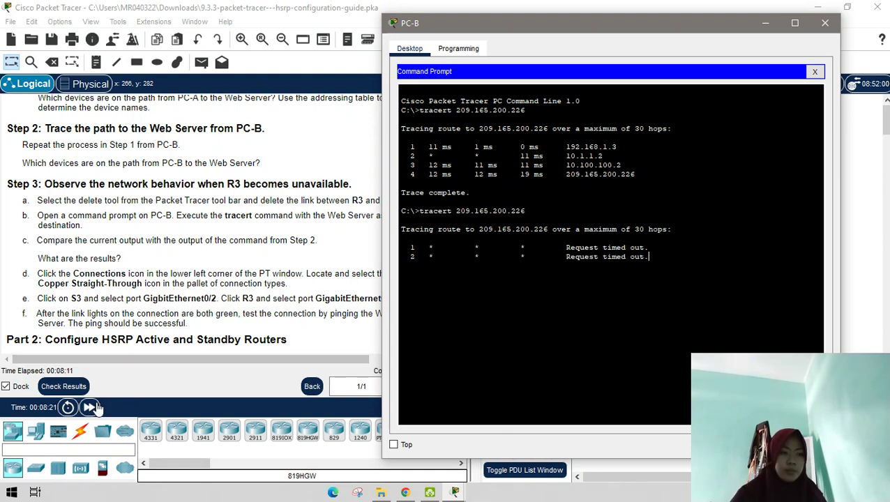
click(91, 408)
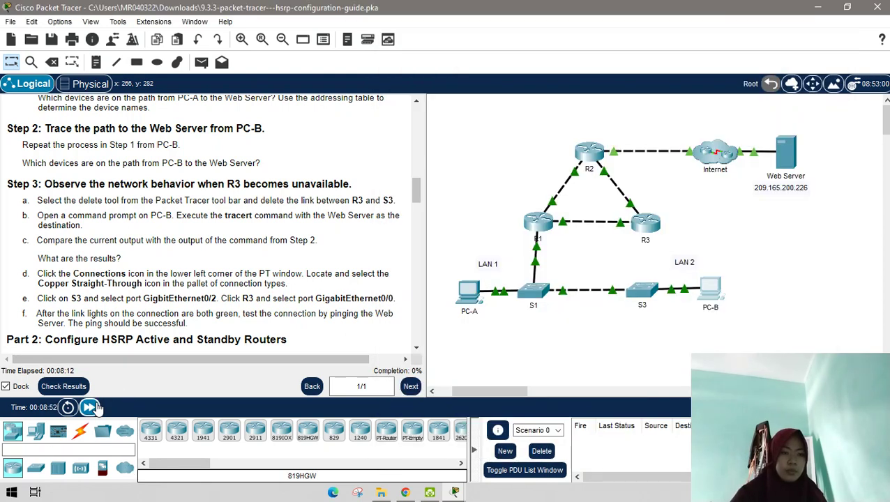
Compare PC-B's new trace output with the Step 2 output and the topology, stop the running trace and minimize the PC-B window.
click(712, 291)
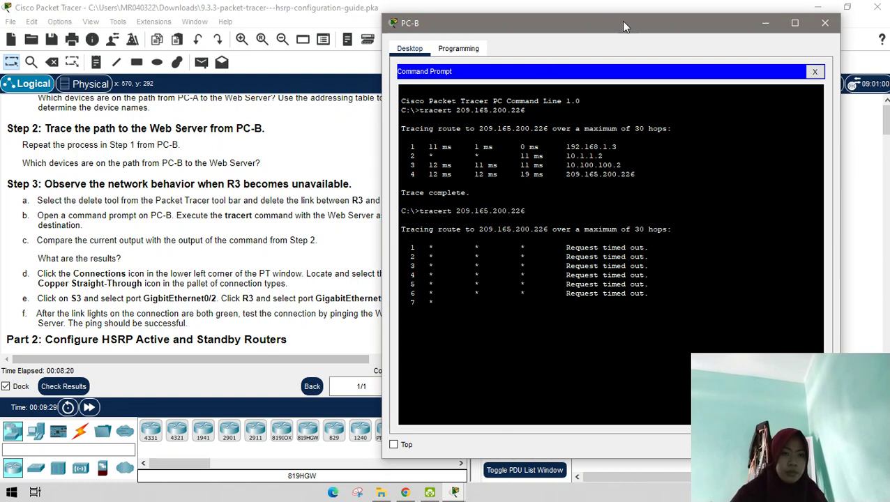
drag(625, 26, 352, 43)
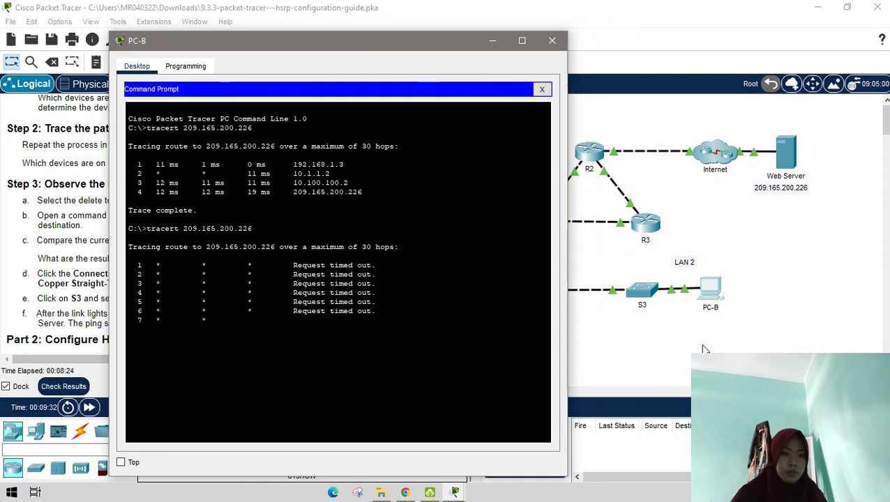
drag(397, 31, 271, 47)
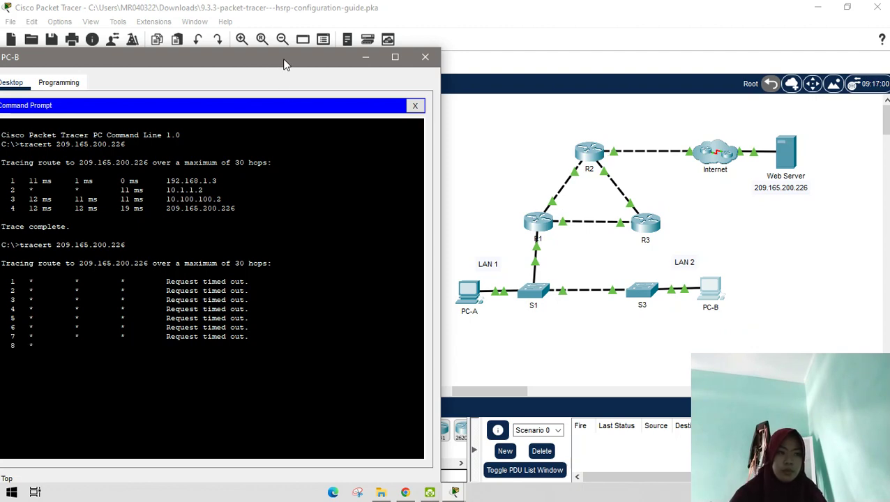
drag(283, 59, 208, 59)
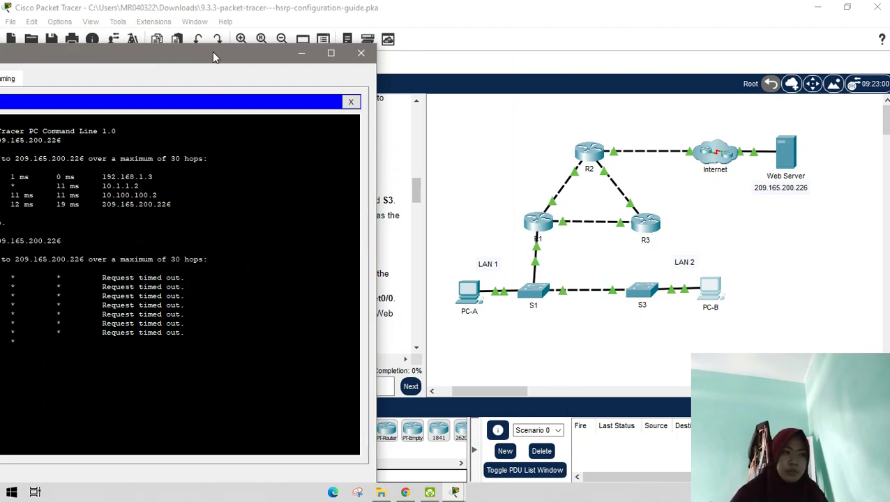
drag(212, 51, 541, 35)
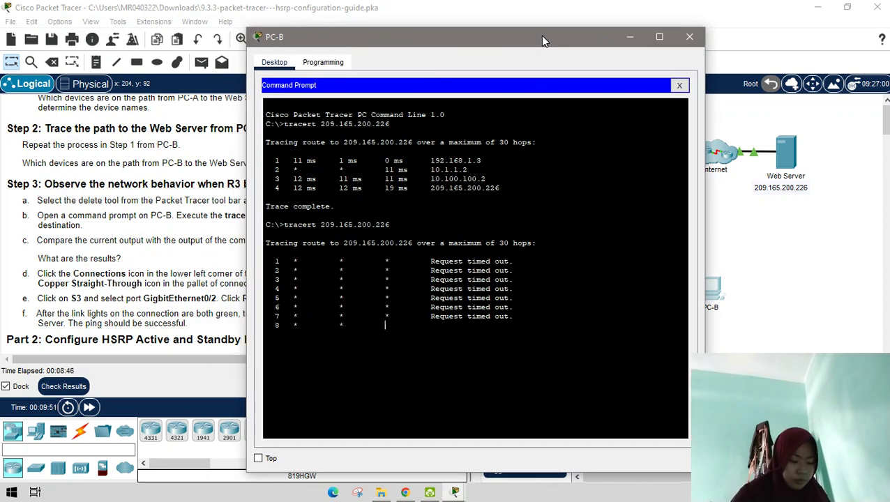
drag(541, 35, 706, 22)
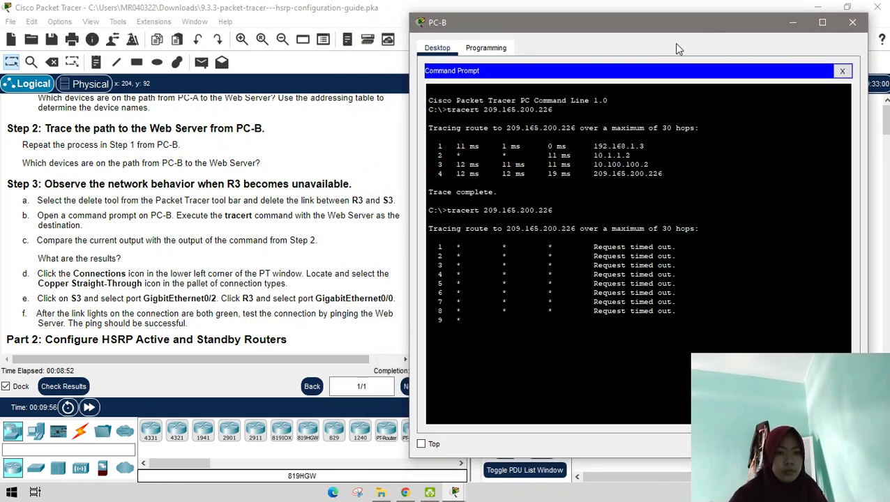
drag(602, 26, 626, 10)
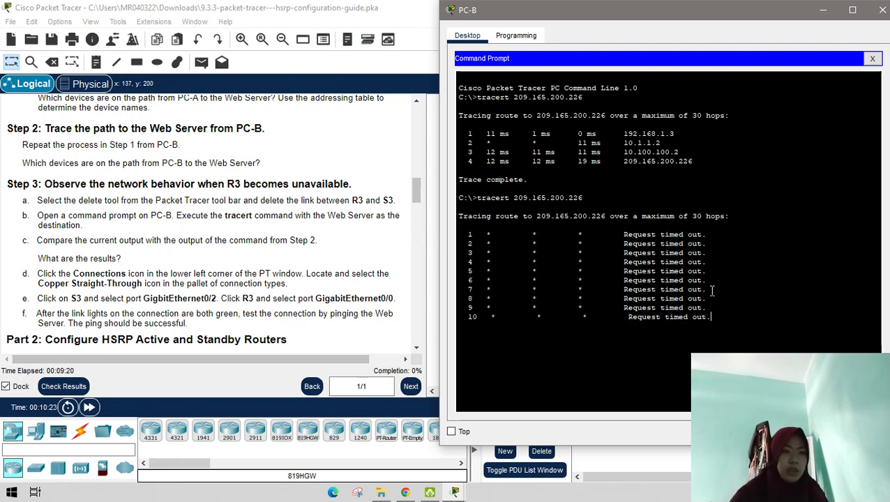
drag(701, 19, 446, 41)
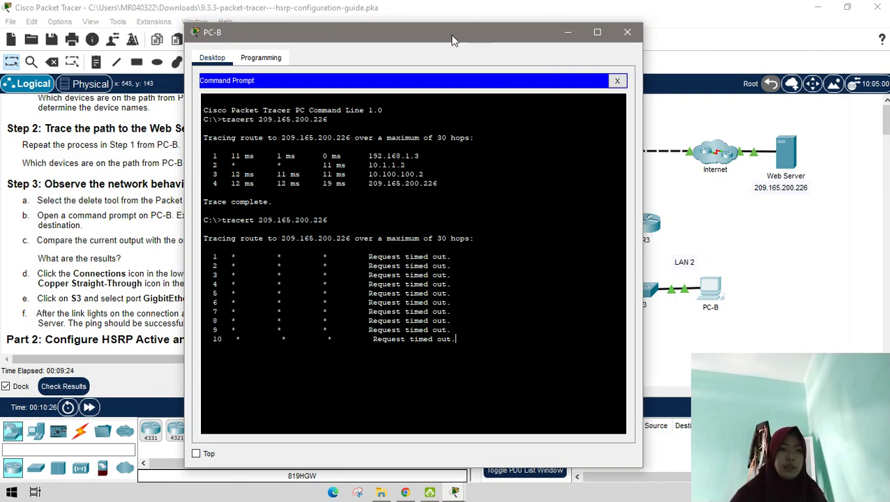
drag(453, 41, 287, 39)
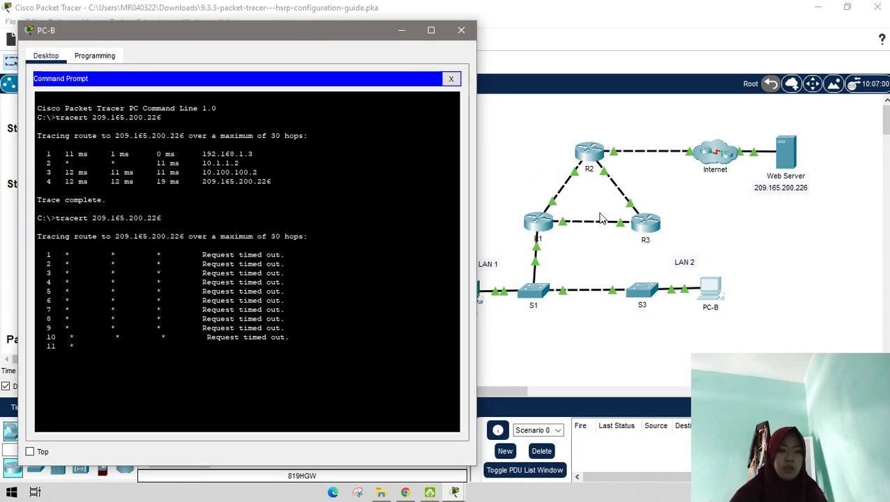
drag(288, 28, 650, 19)
key(ctrl+c)
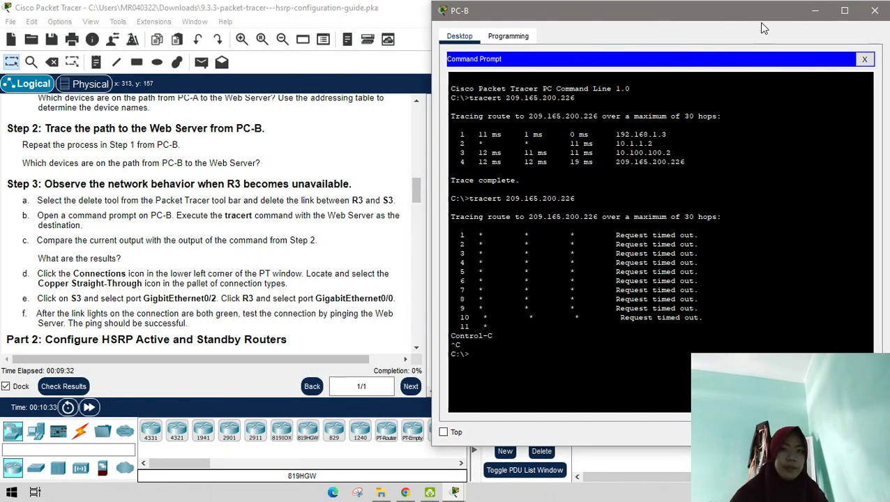
click(802, 14)
scroll(49, 275, down, 1)
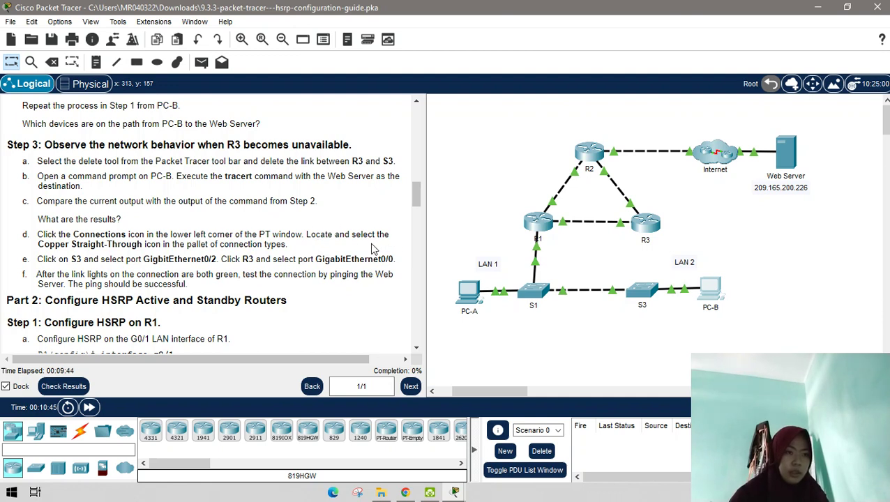
Connect S3 GigabitEthernet0/2 to R3 GigabitEthernet0/0 with a Copper Straight-Through cable and fast-forward the simulation time.
click(82, 434)
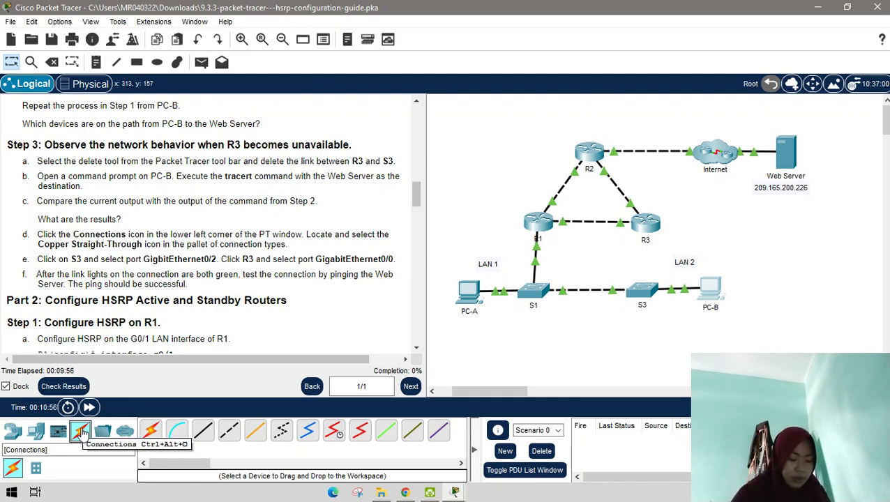
click(206, 434)
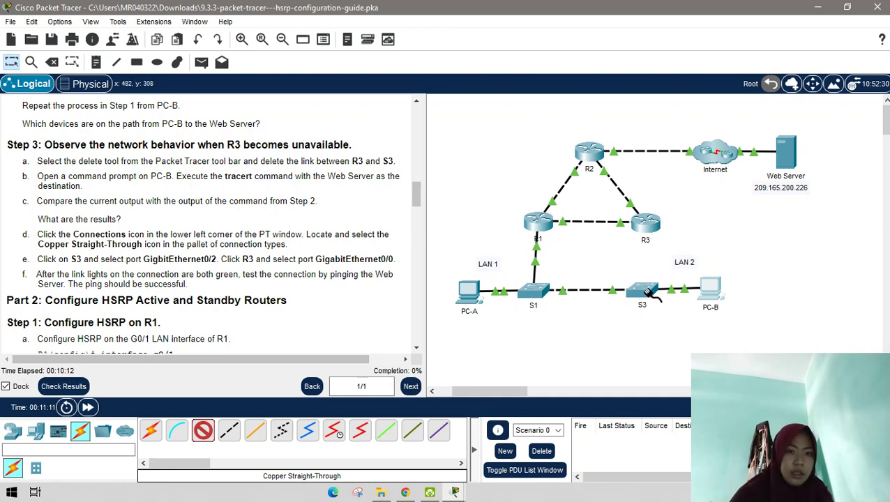
click(647, 291)
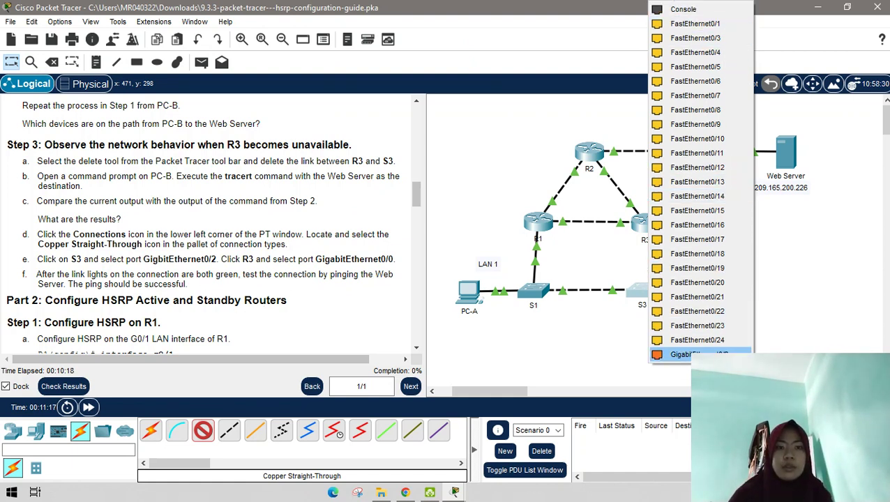
click(698, 355)
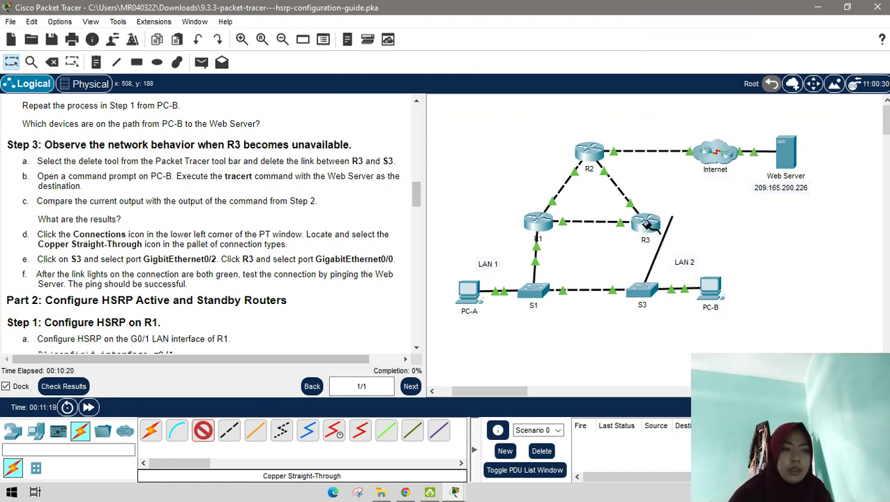
click(648, 224)
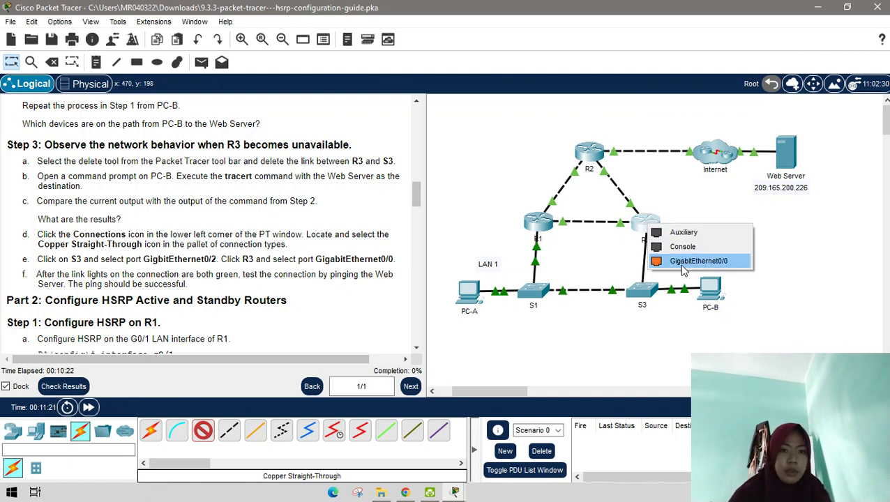
click(682, 259)
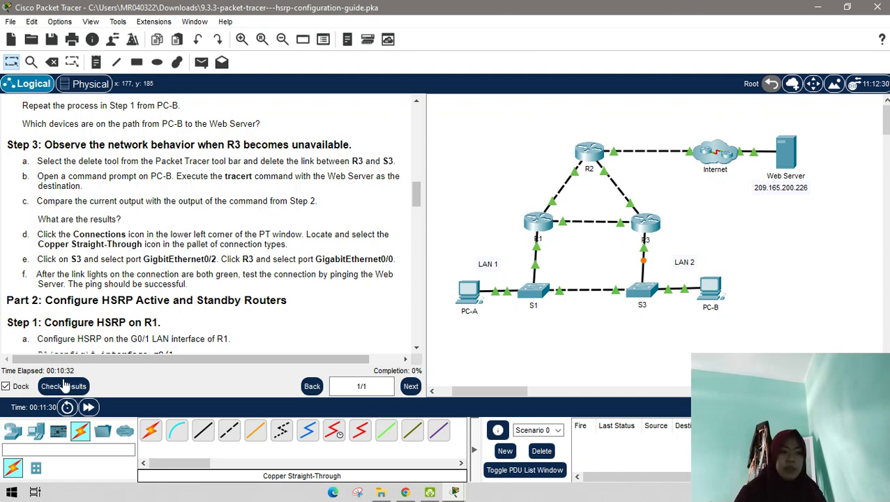
click(89, 407)
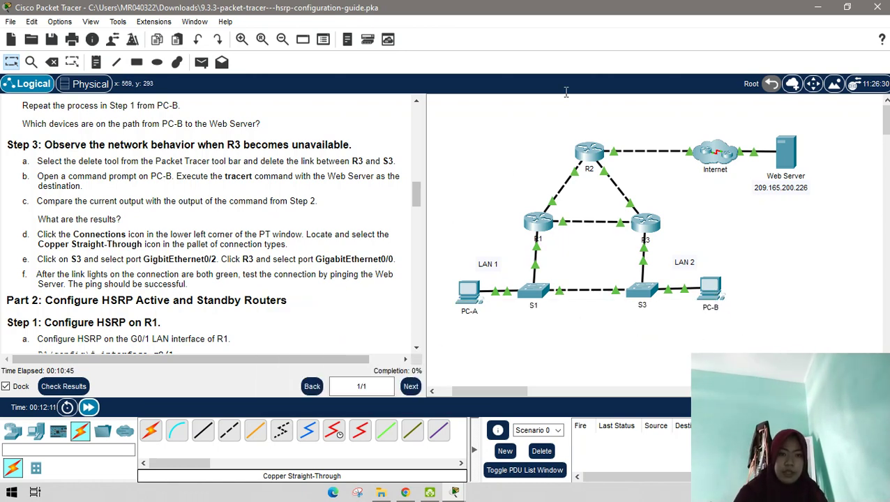
Test the restored connection from PC-B by running ping 209.165.200.226 in its command prompt, and minimize the PC-B window.
key(alt+Tab)
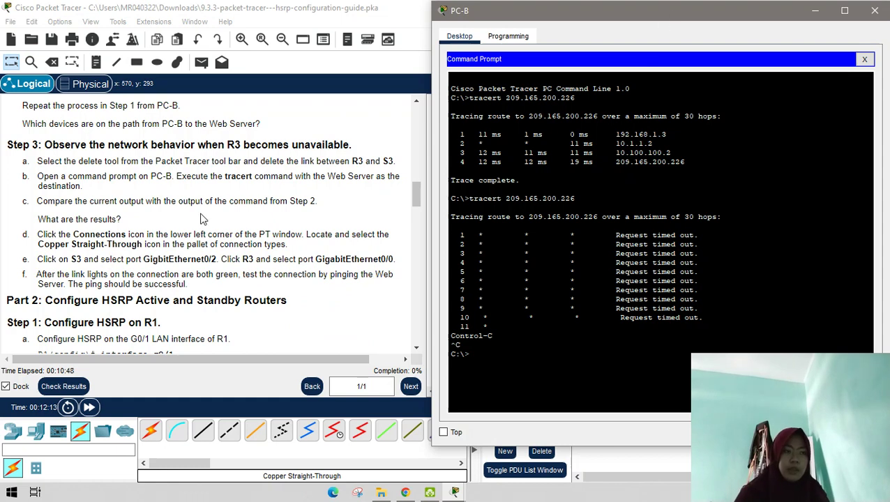
scroll(200, 219, up, 10)
scroll(159, 211, down, 4)
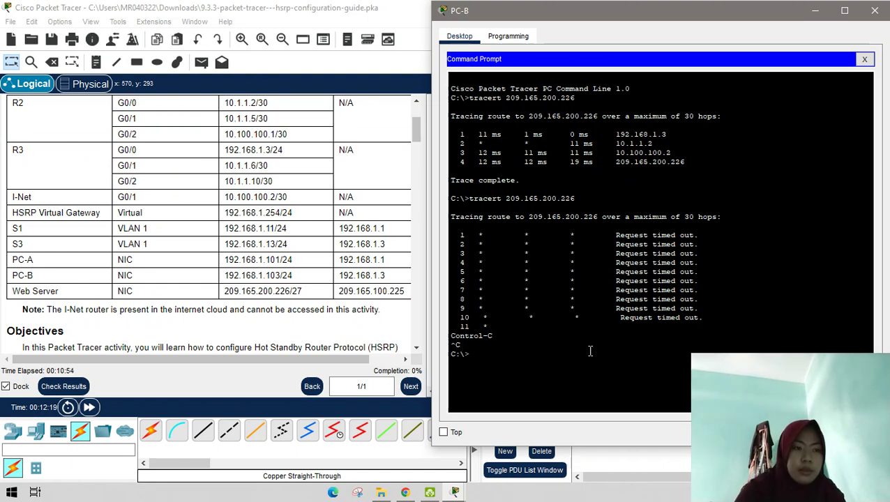
key(Up)
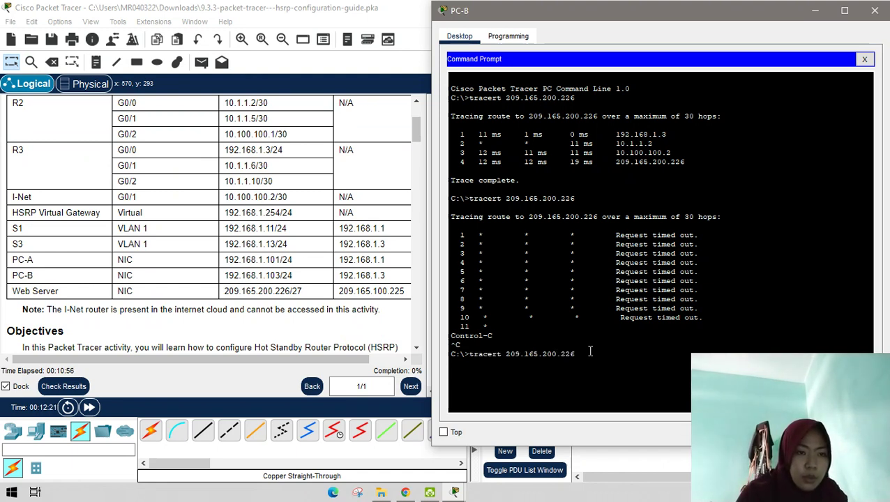
key(BackSpace)
key(BackSpace)
key(BackSpace)
key(BackSpace)
key(BackSpace)
key(BackSpace)
key(BackSpace)
key(BackSpace)
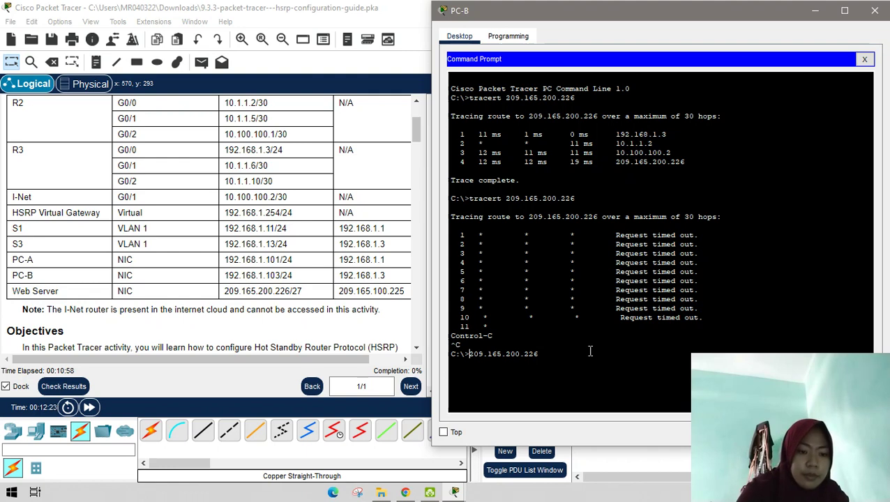
text(ping)
key(Return)
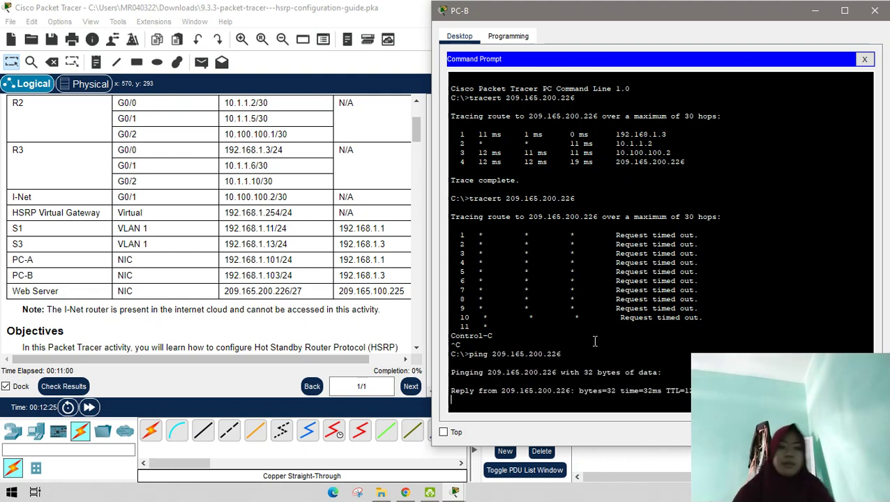
drag(550, 11, 418, 12)
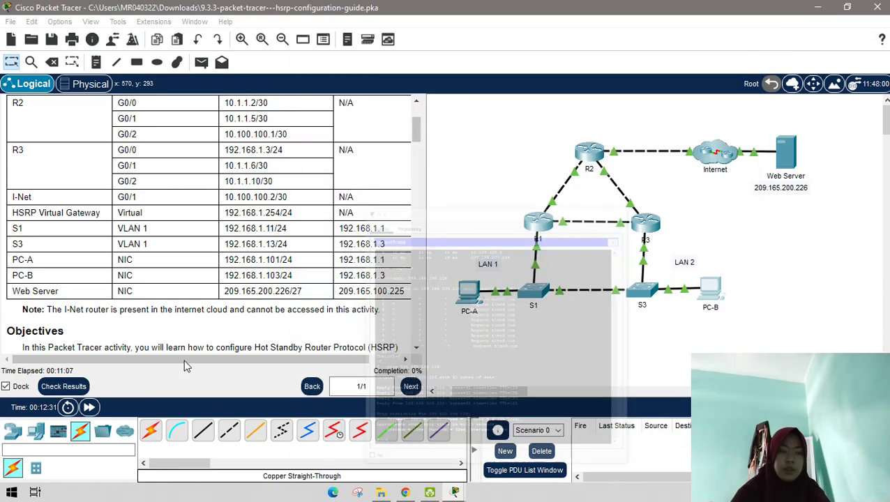
click(744, 12)
Read the Part 2 Step 1 instructions for configuring HSRP on R1 and open R1's command line interface.
scroll(214, 300, down, 3)
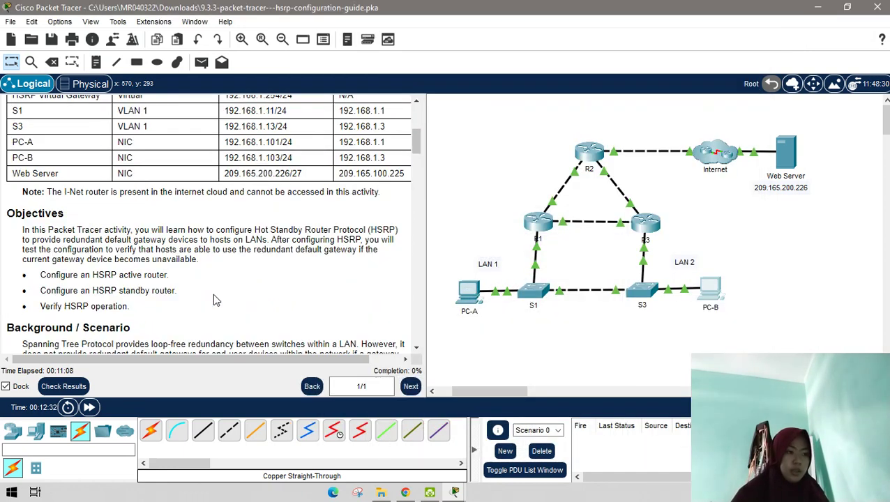
scroll(215, 301, down, 10)
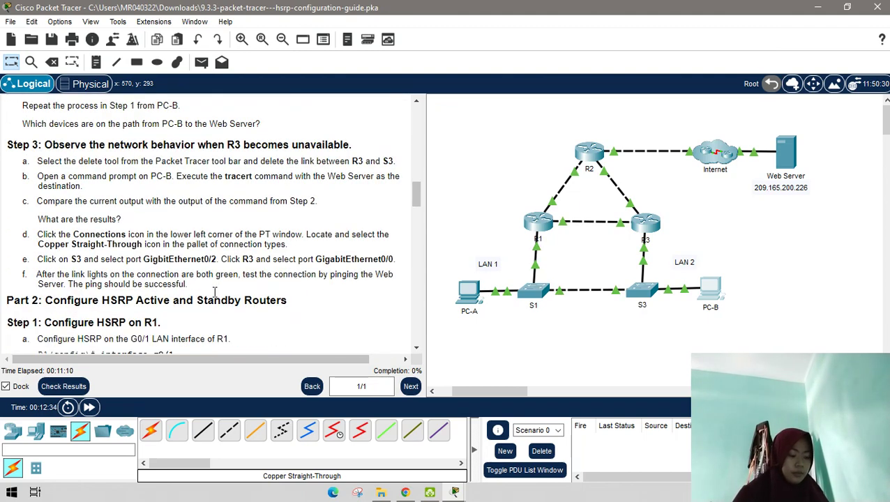
scroll(214, 293, down, 1)
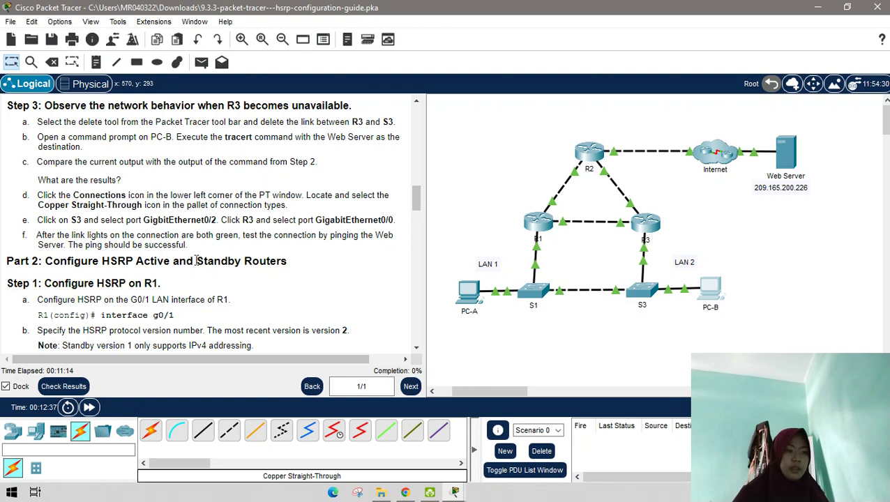
scroll(121, 298, down, 2)
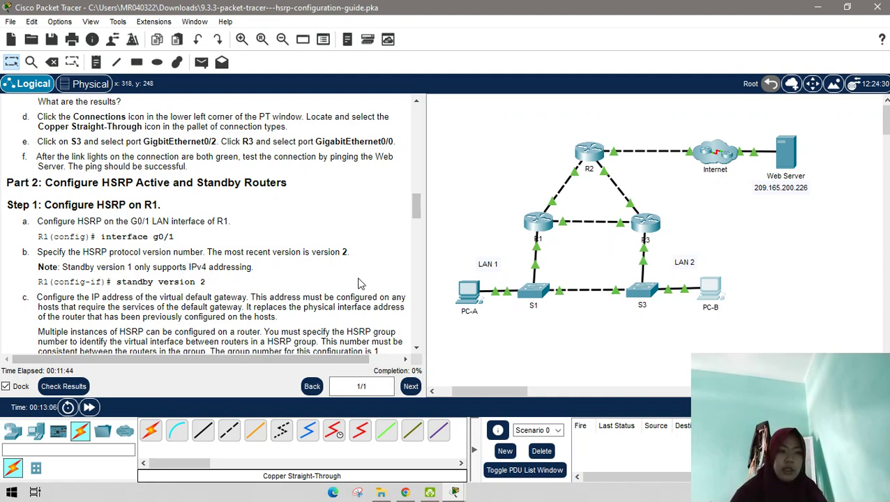
click(538, 222)
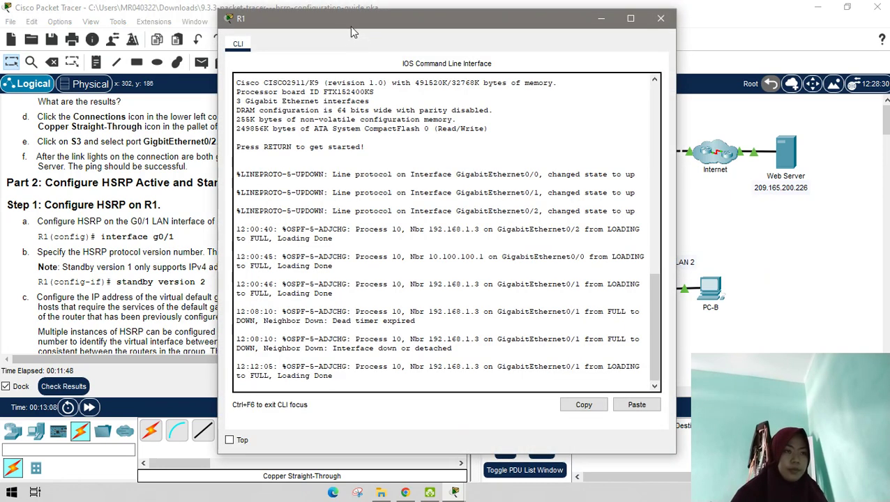
Move R1's window clear of the instructions, enter global configuration mode and open interface g0/1 for configuration.
drag(432, 29, 469, 28)
drag(389, 24, 543, 16)
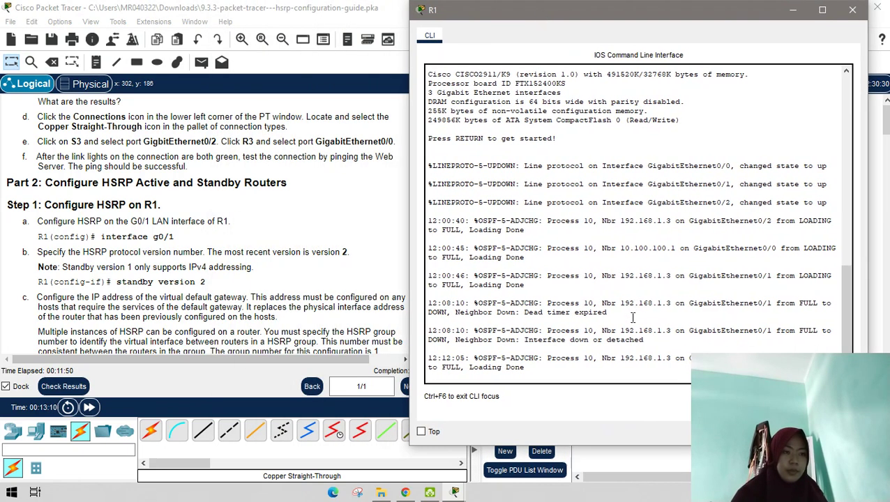
key(Return)
key(Return)
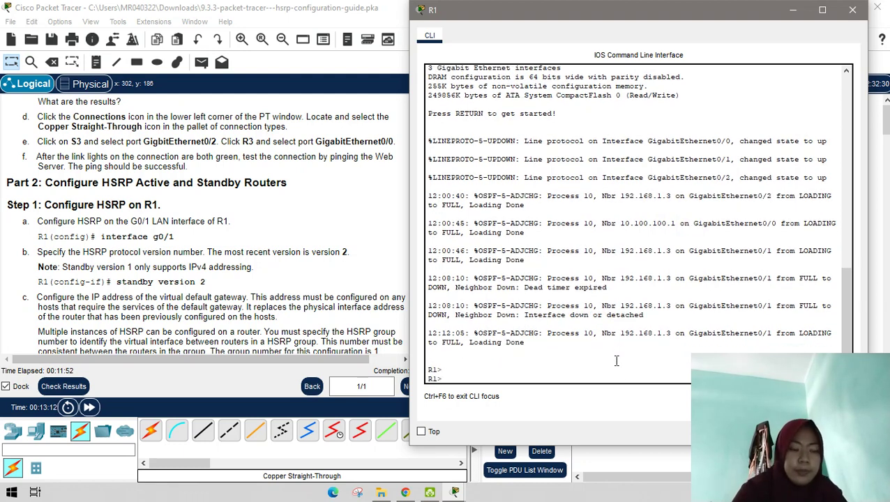
text(en)
key(Return)
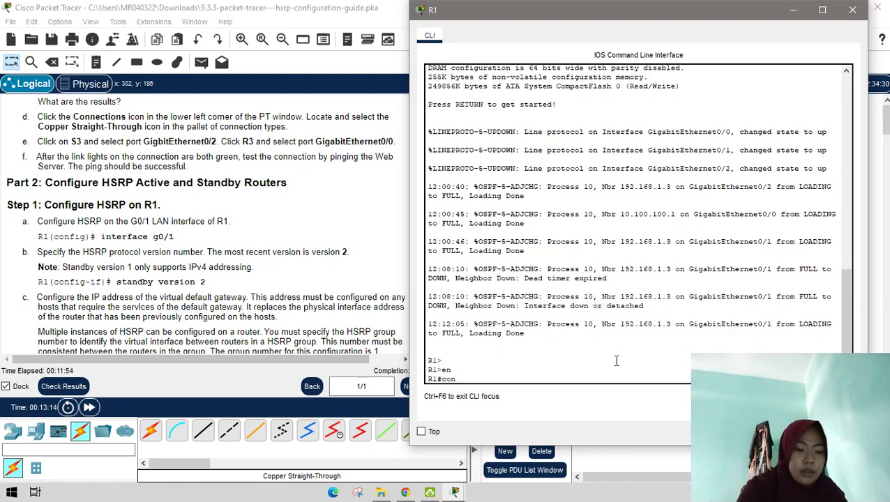
text(conf t)
key(Return)
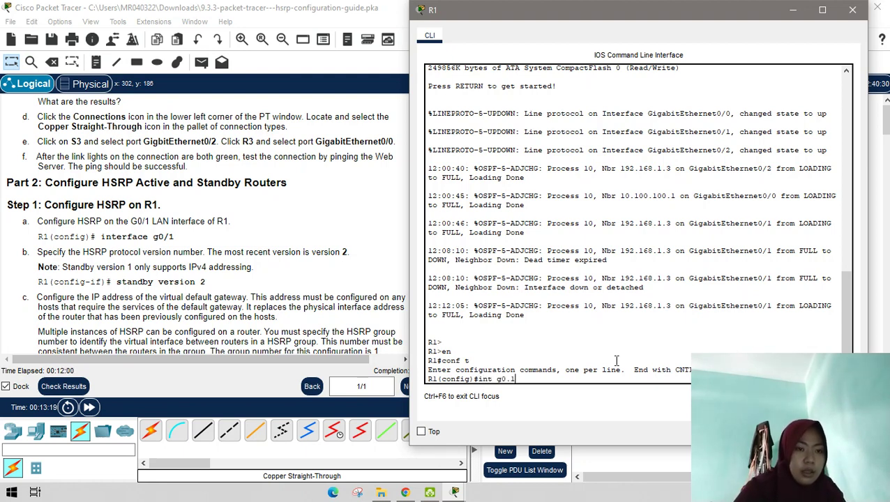
key(Return)
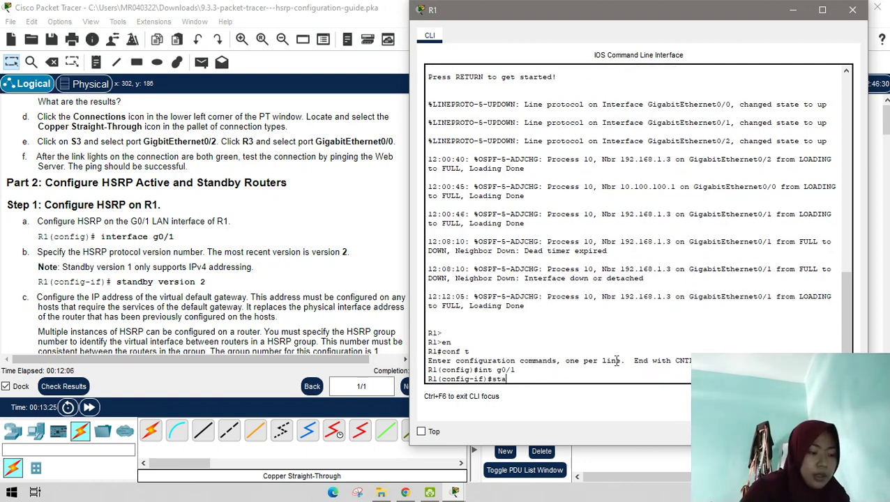
Set the HSRP protocol on R1's g0/1 interface to version 2 with standby version 2.
text(sta)
key(Tab)
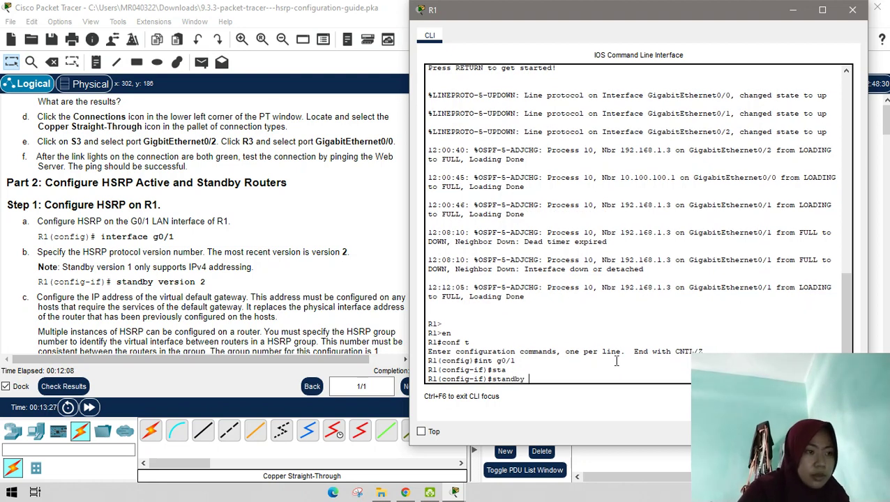
text(ver)
key(Tab)
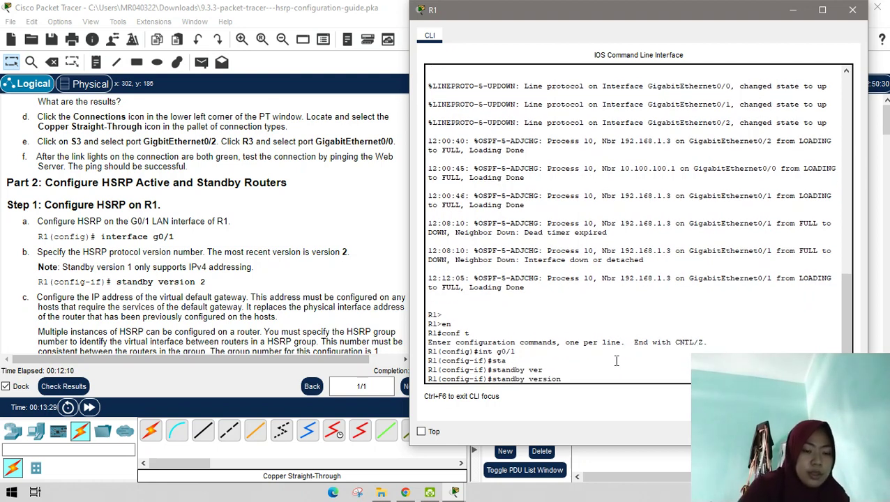
key(Return)
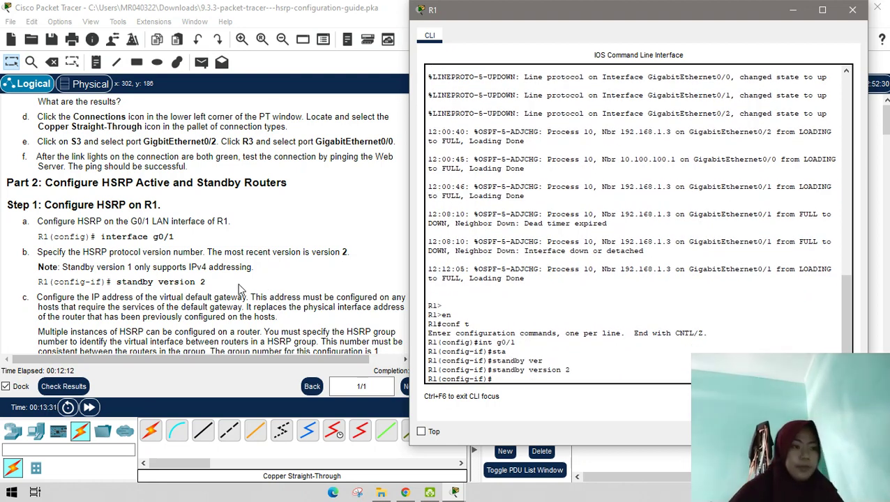
Read instruction c and configure R1's virtual default gateway for HSRP group 1 with standby 1 ip 192.168.1.254.
scroll(178, 280, down, 1)
scroll(178, 280, down, 1)
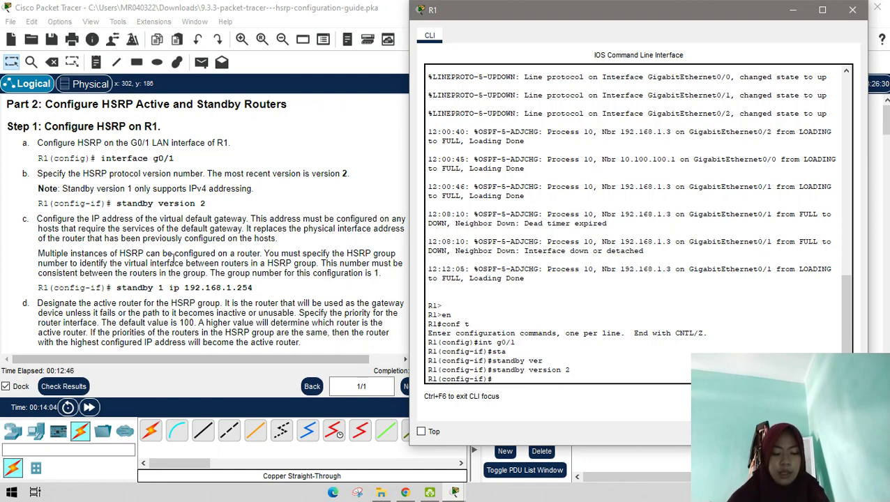
scroll(70, 202, down, 3)
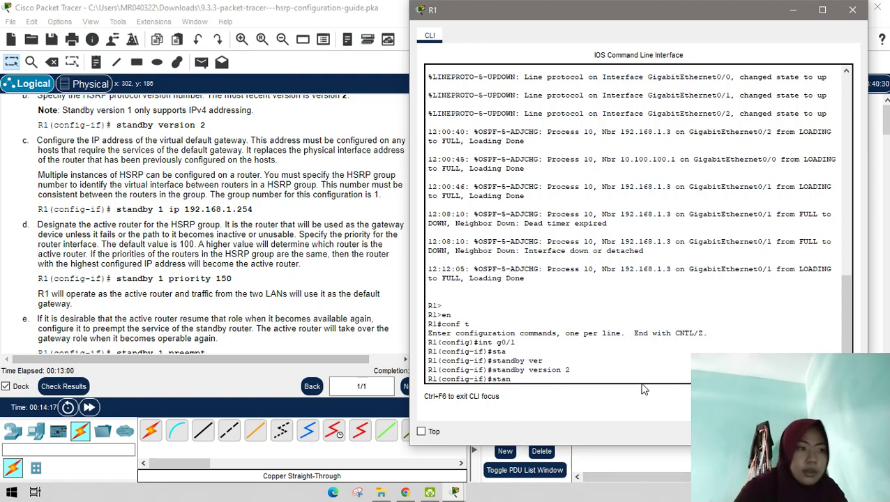
key(Tab)
text(1)
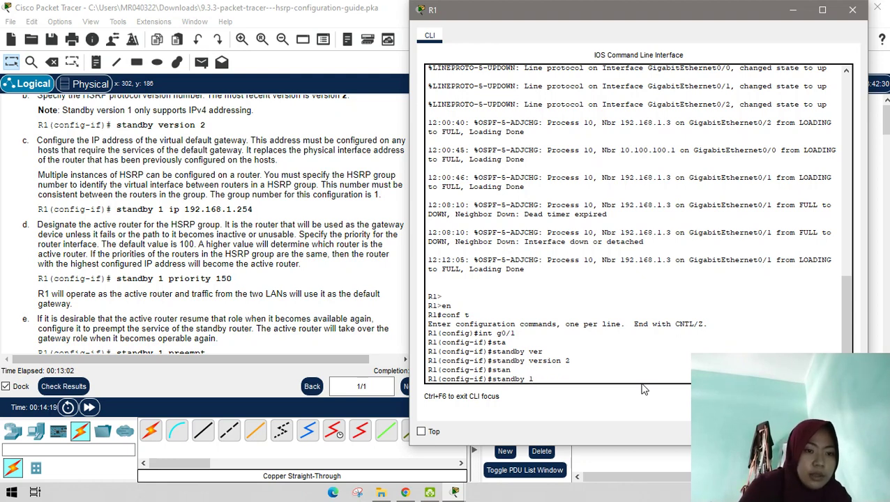
text( ip 1)
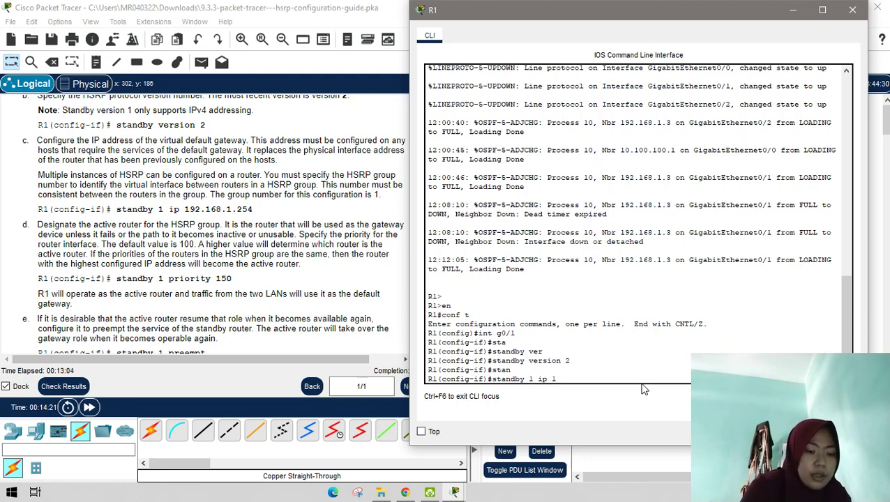
text(92)
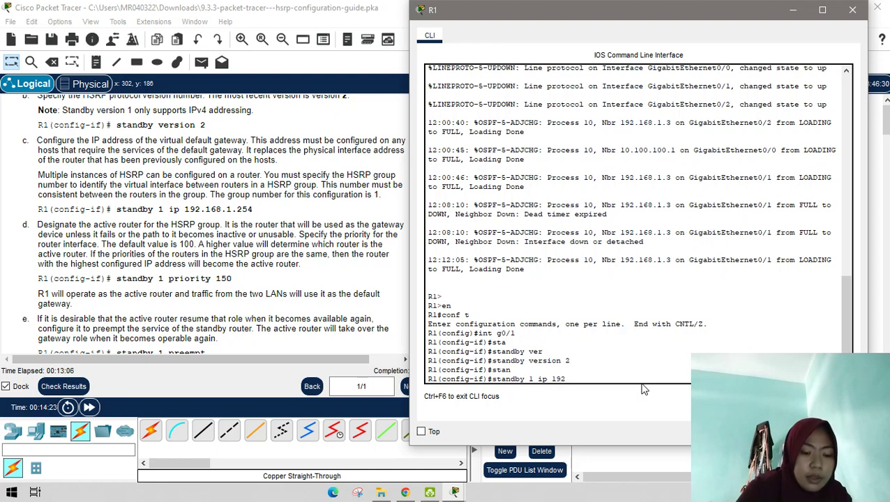
text(.168)
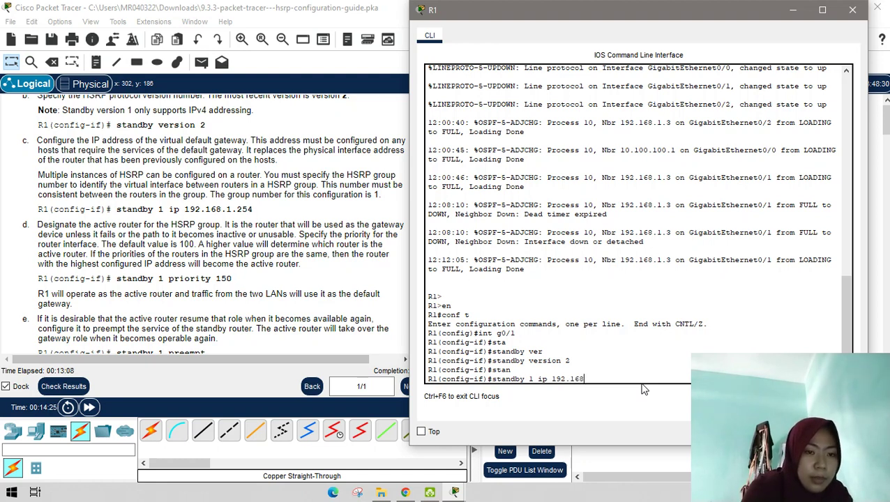
text(.1.)
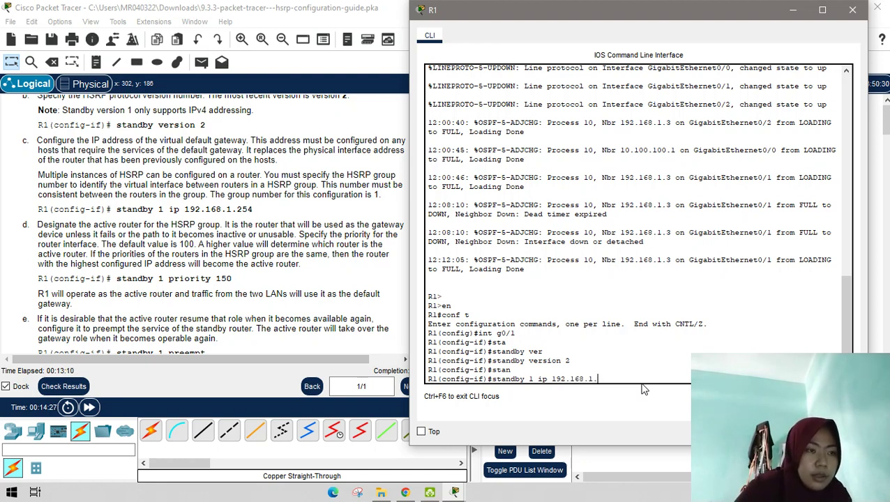
text(2)
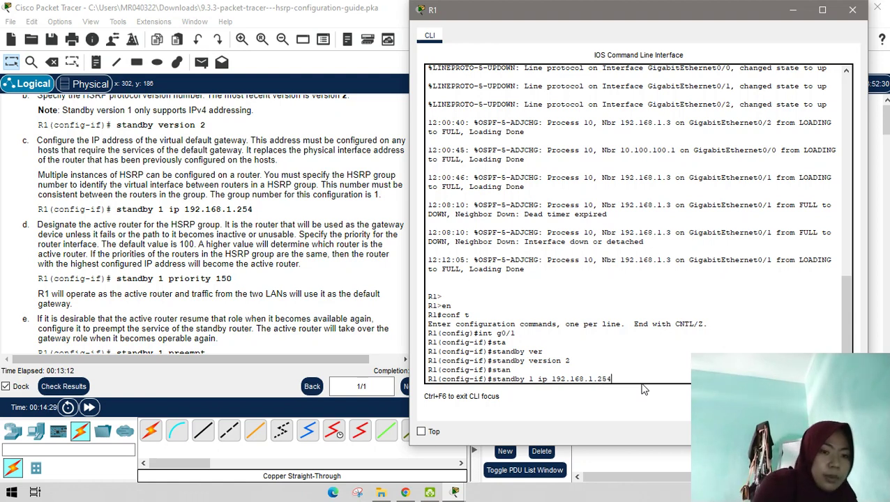
text(54)
key(Return)
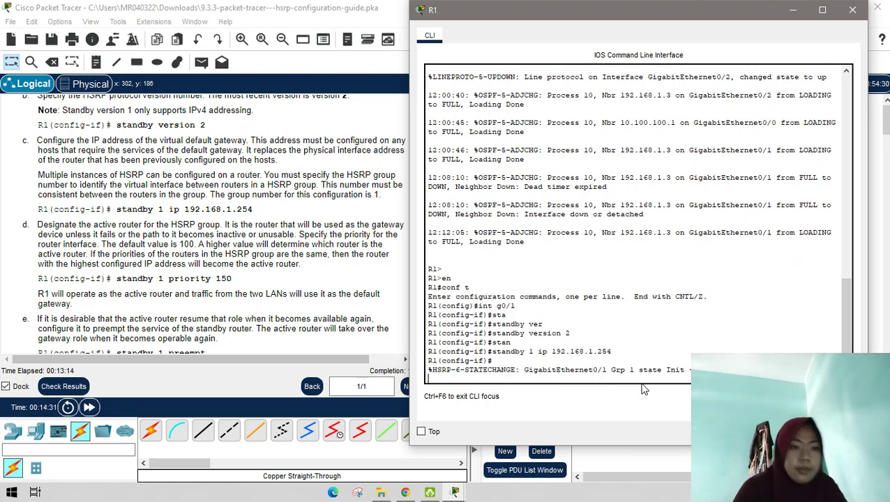
key(Return)
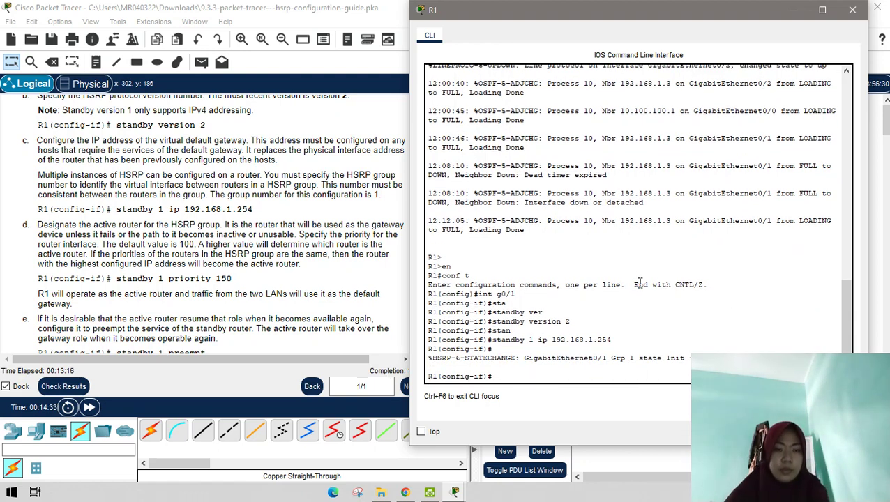
Move R1's window off the instructions and set its HSRP group 1 priority with standby 1 priority 150.
drag(691, 17, 716, 17)
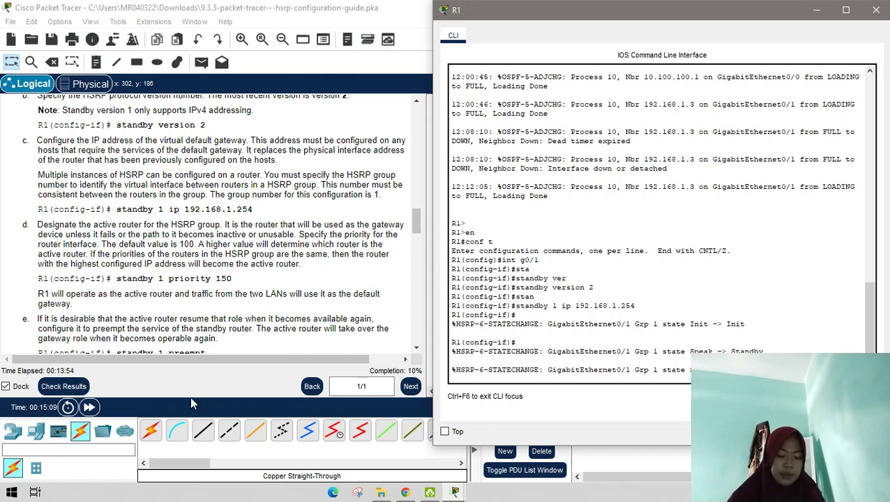
key(Return)
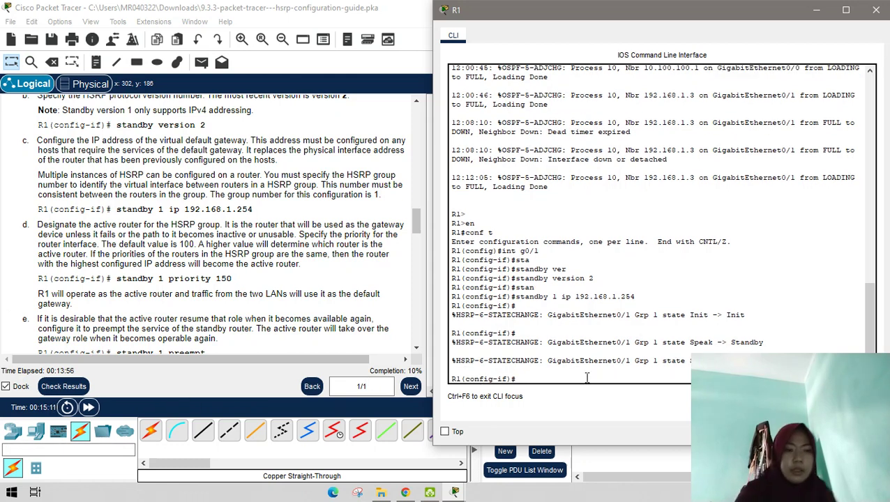
text(stan)
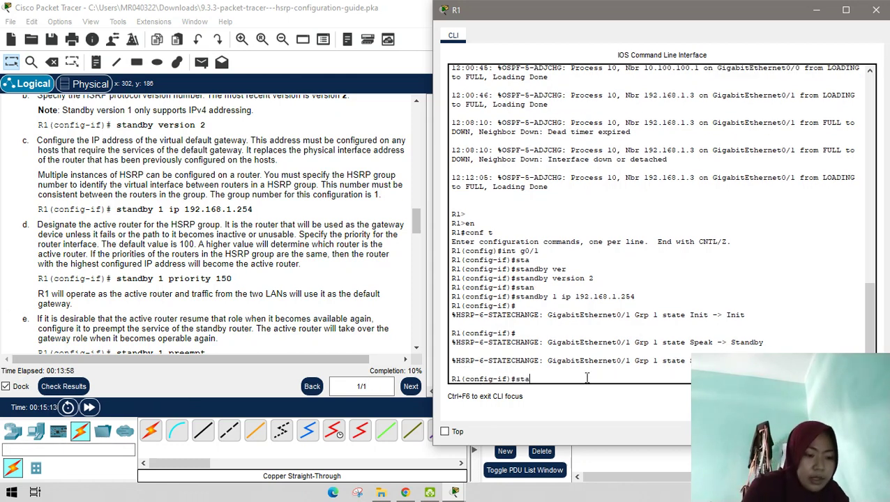
key(Tab)
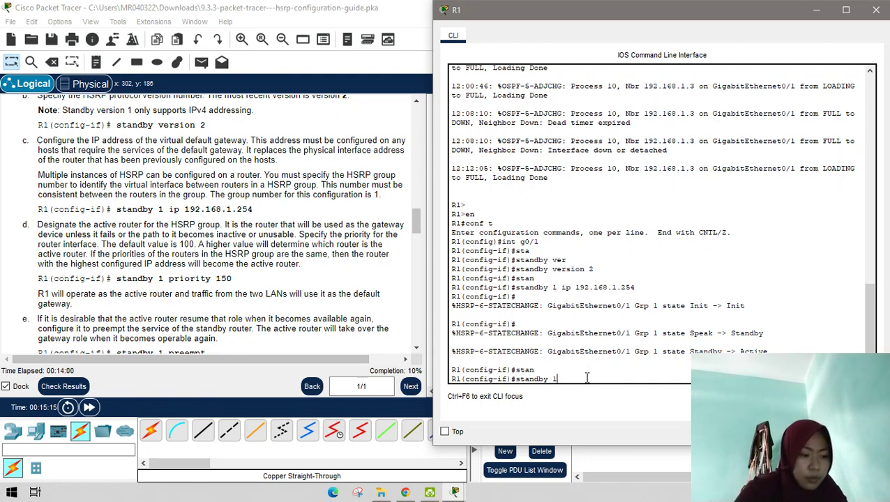
text(1 priority)
key(Tab)
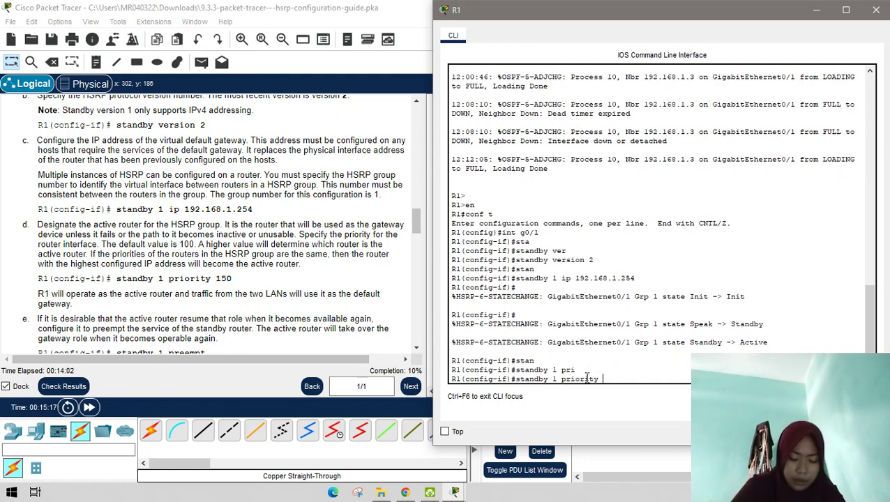
text(1)
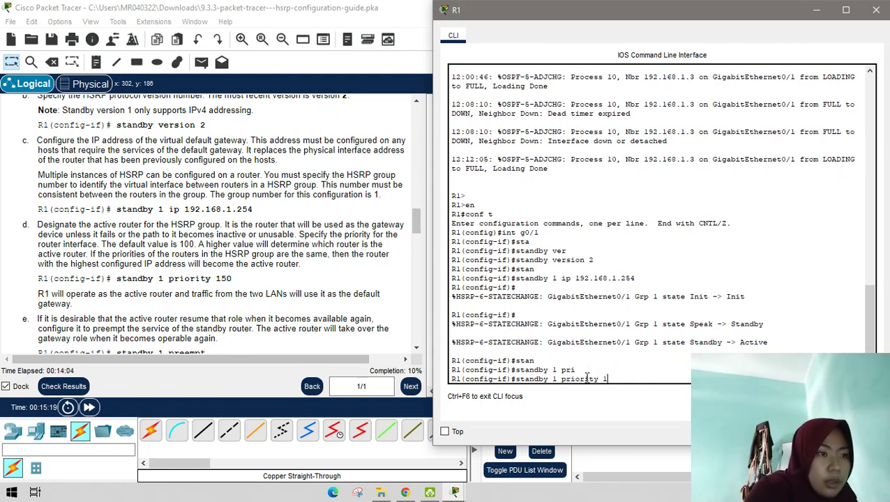
text(50)
key(Return)
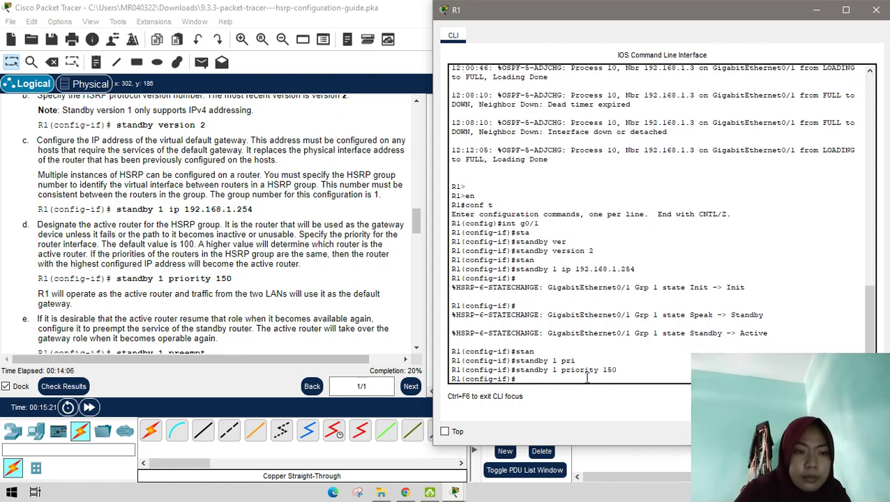
Minimize R1's window, open R3's command line interface and place it beside the Step 2 instructions for configuring HSRP on R3.
scroll(153, 277, down, 1)
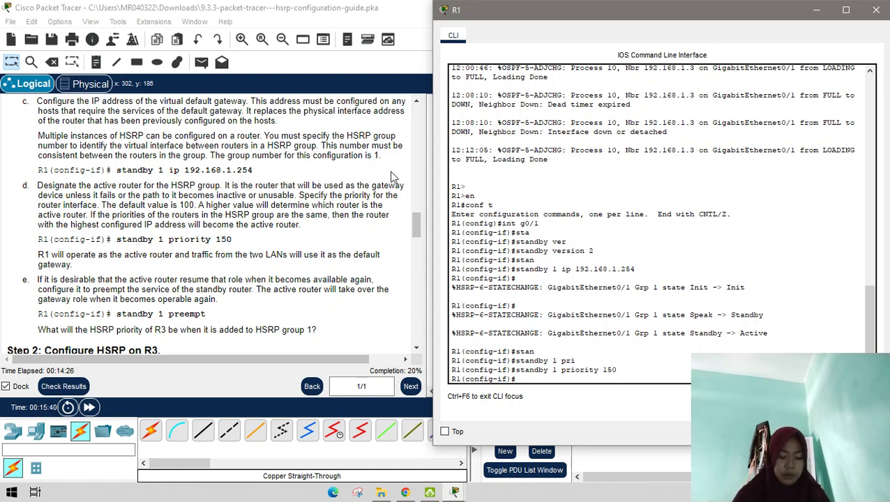
scroll(294, 199, down, 3)
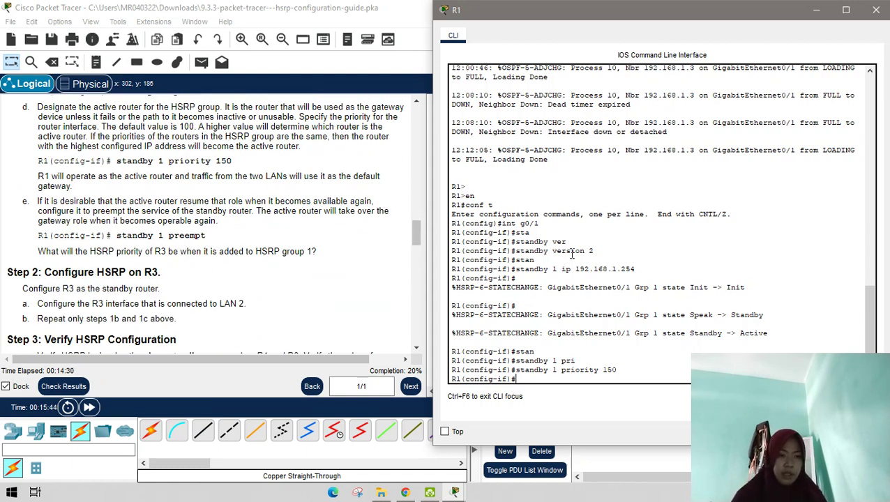
click(818, 10)
click(649, 227)
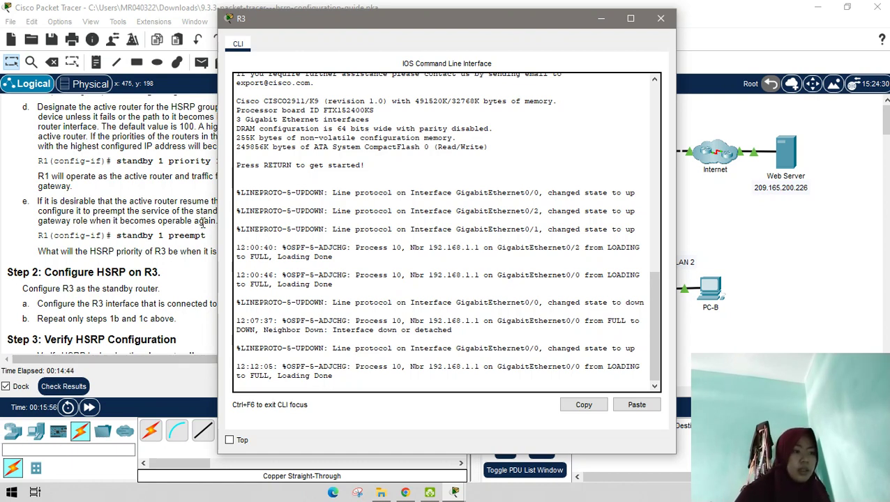
scroll(147, 234, down, 1)
scroll(146, 237, up, 2)
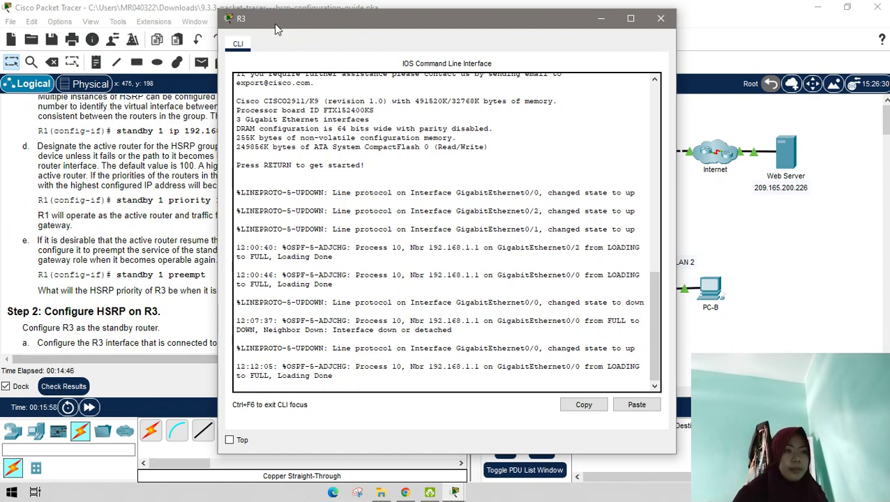
drag(283, 25, 459, 17)
scroll(109, 200, down, 3)
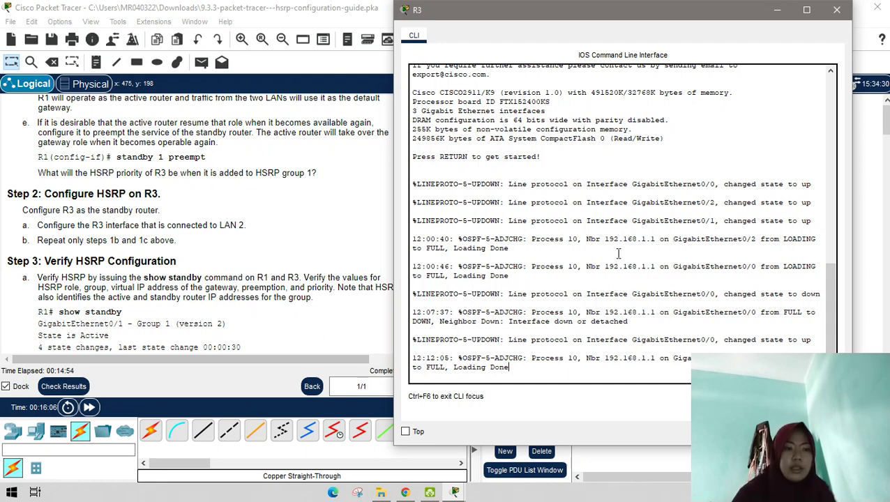
Enter privileged and global configuration mode on R3 and open its LAN 2 interface g0/0 for configuration.
key(Return)
key(Return)
text(en)
key(Return)
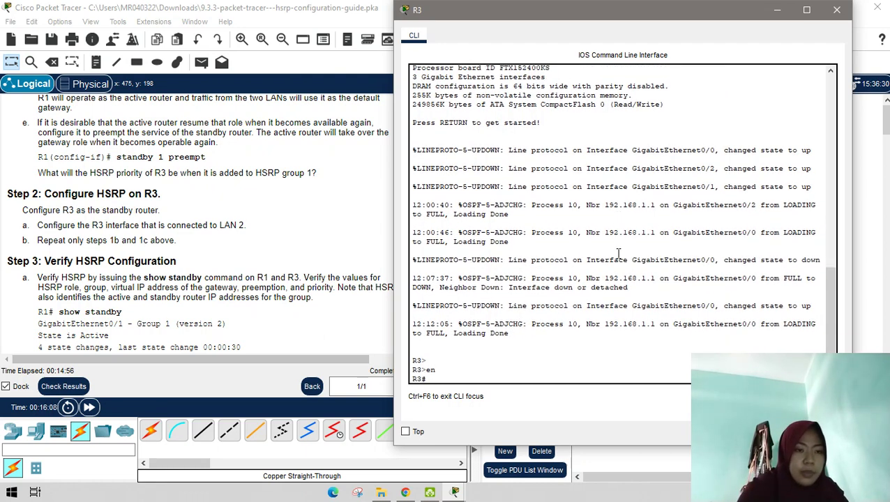
text(conf t)
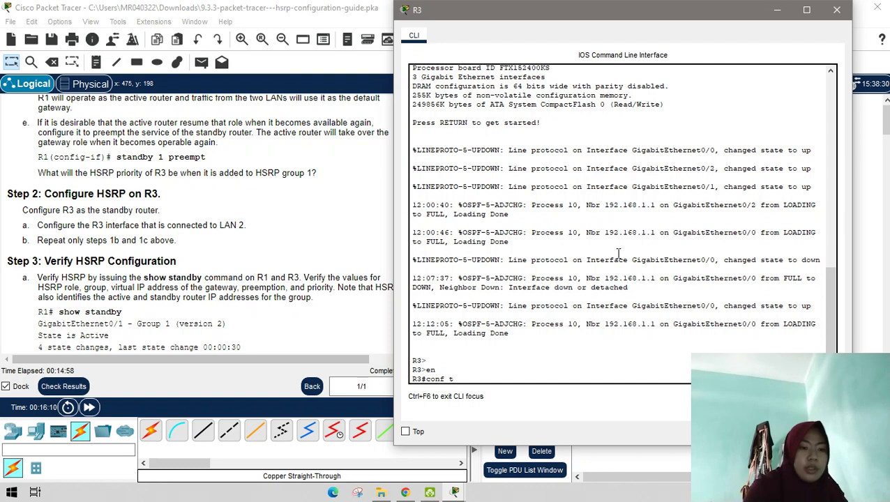
key(Return)
text(int g0)
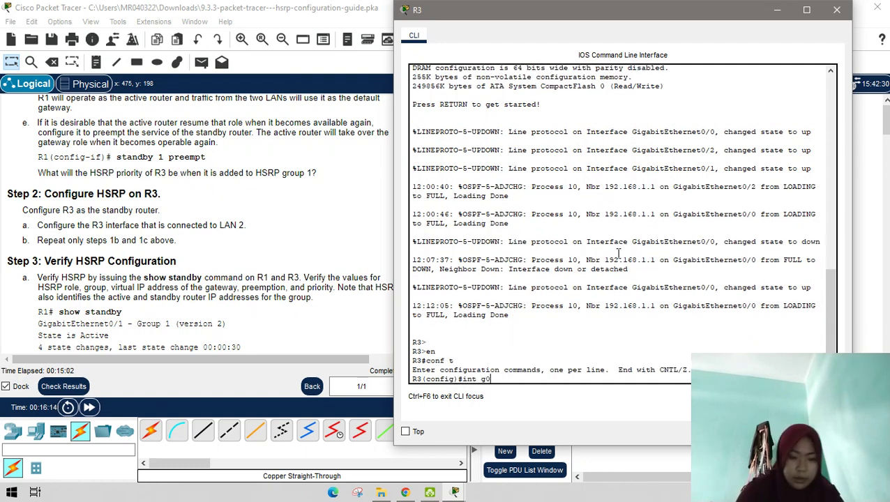
text(/)
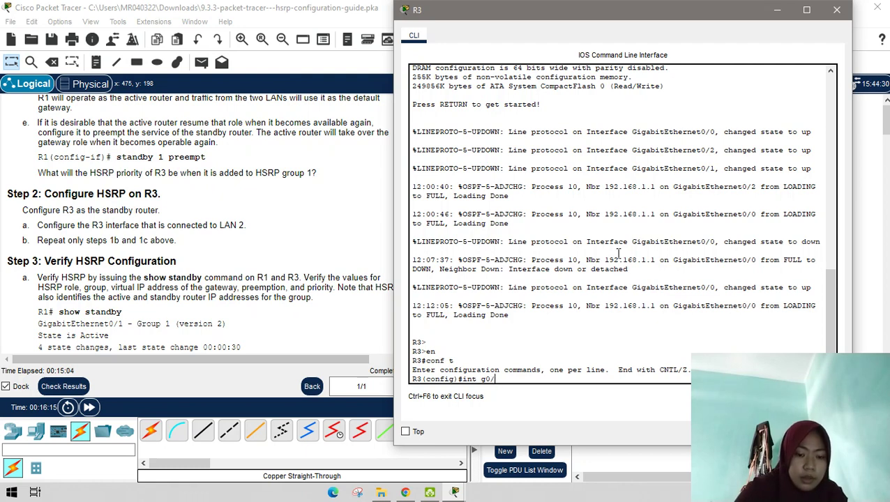
text(0)
key(Return)
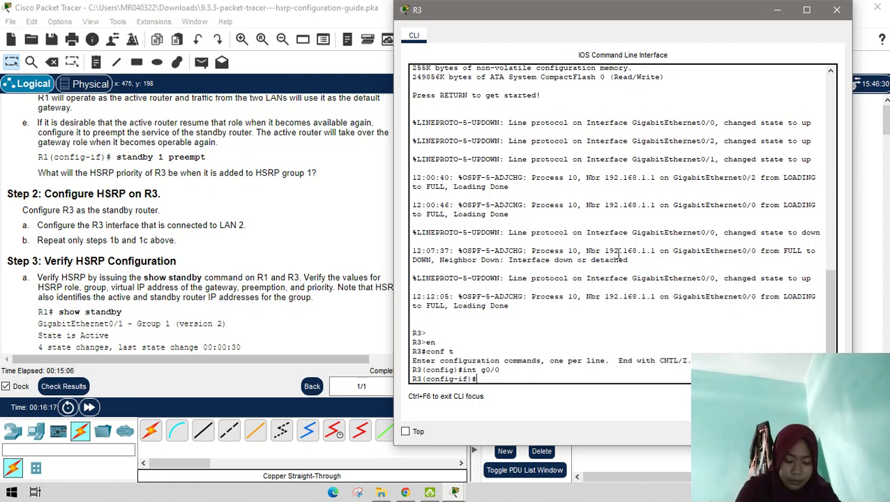
Set HSRP to version 2 on R3's g0/0 interface with standby version 2.
text(st)
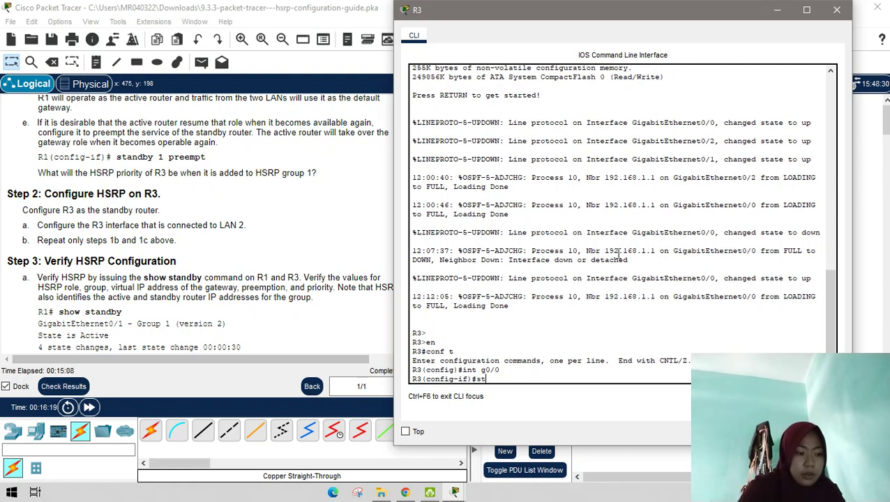
text(A)
key(Tab)
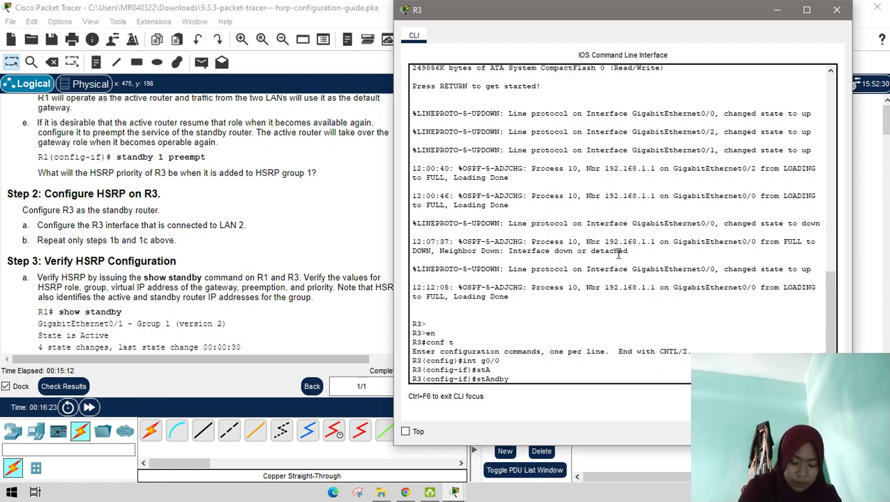
text(ver)
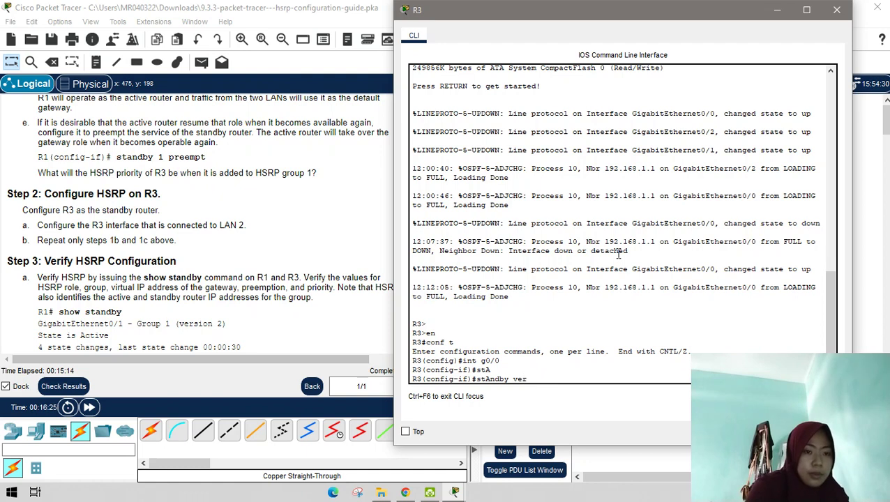
key(Tab)
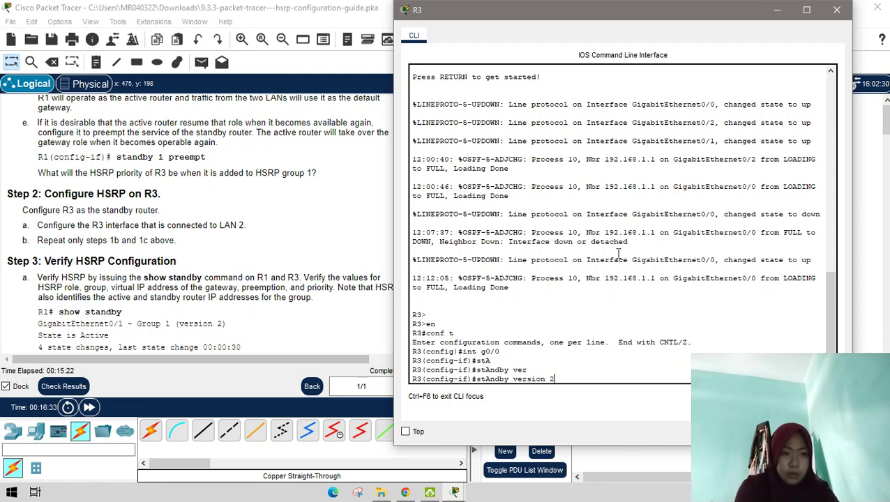
text(2)
key(Return)
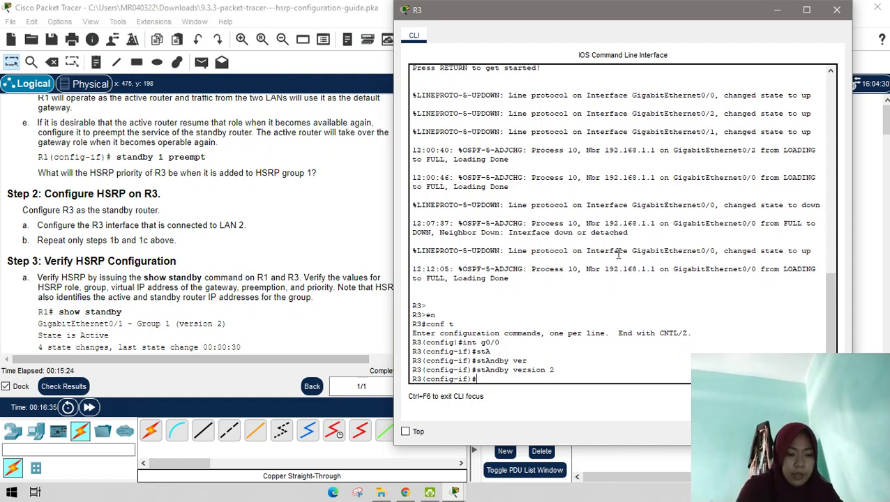
Check the virtual gateway address in the instructions and configure it for R3's HSRP group 1 with standby 1 ip 192.168.1.254.
text(st)
key(Tab)
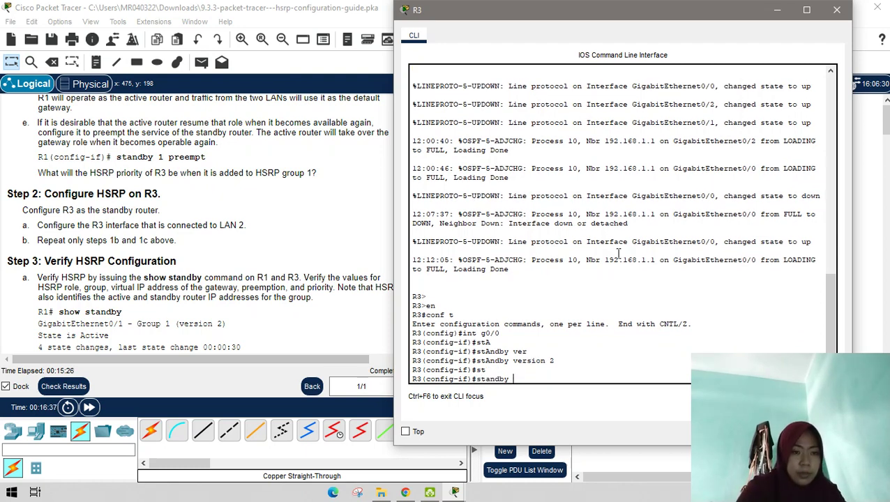
text(1 ip)
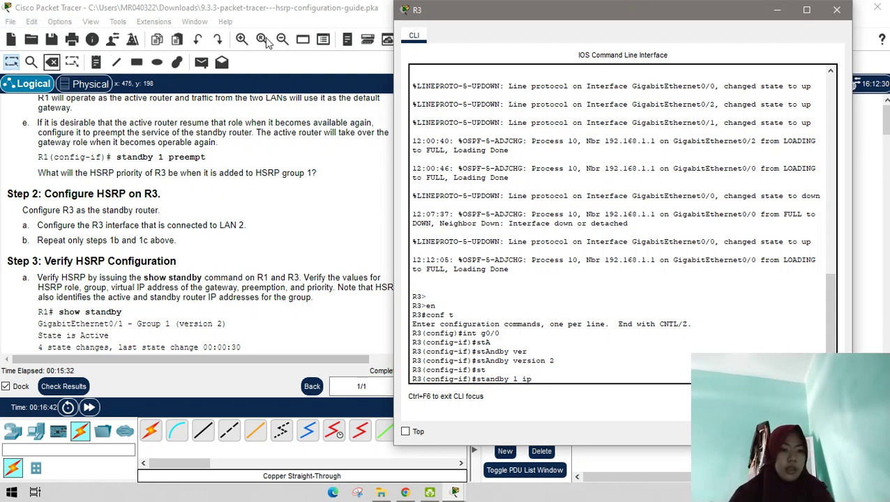
scroll(341, 252, up, 1)
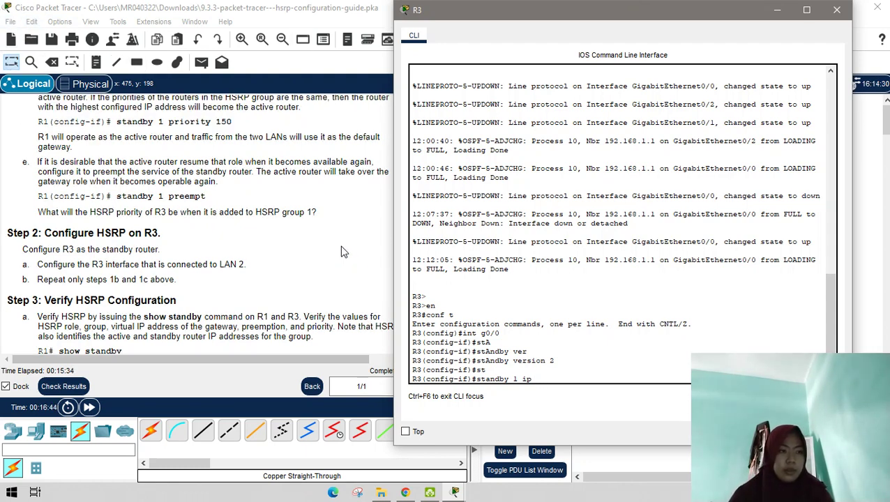
scroll(341, 247, up, 20)
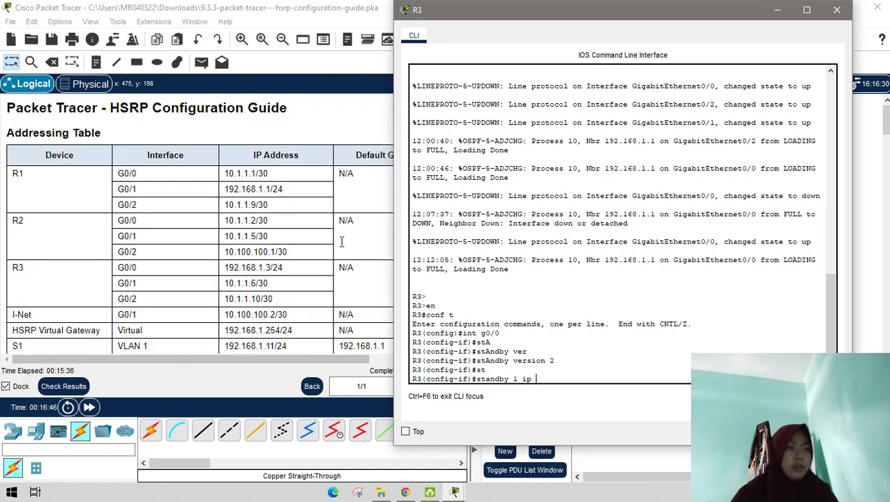
scroll(342, 242, down, 3)
scroll(313, 322, up, 1)
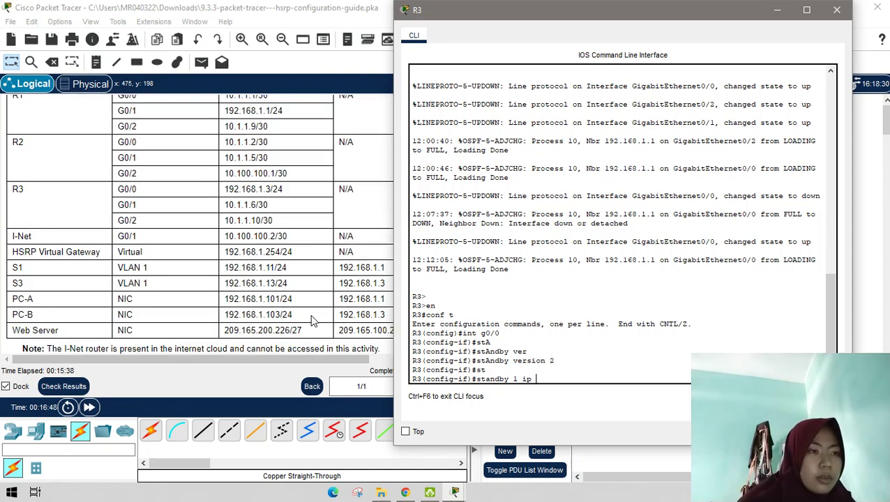
scroll(314, 322, up, 1)
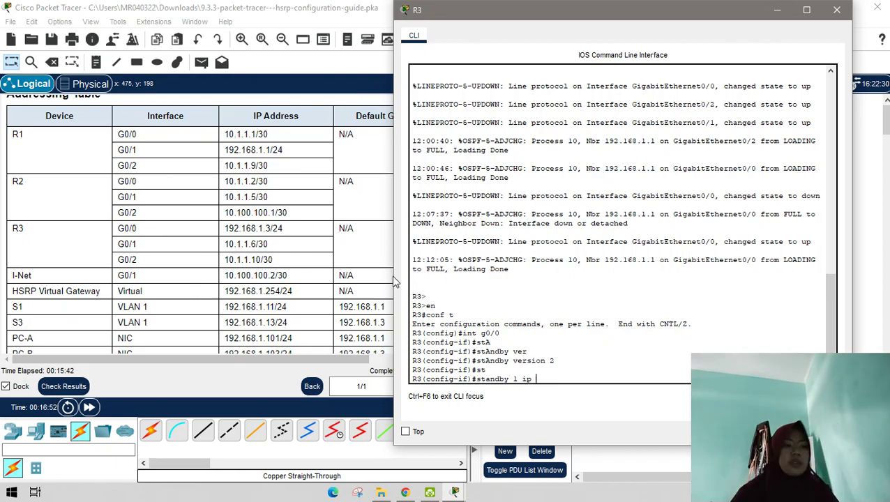
scroll(302, 271, down, 15)
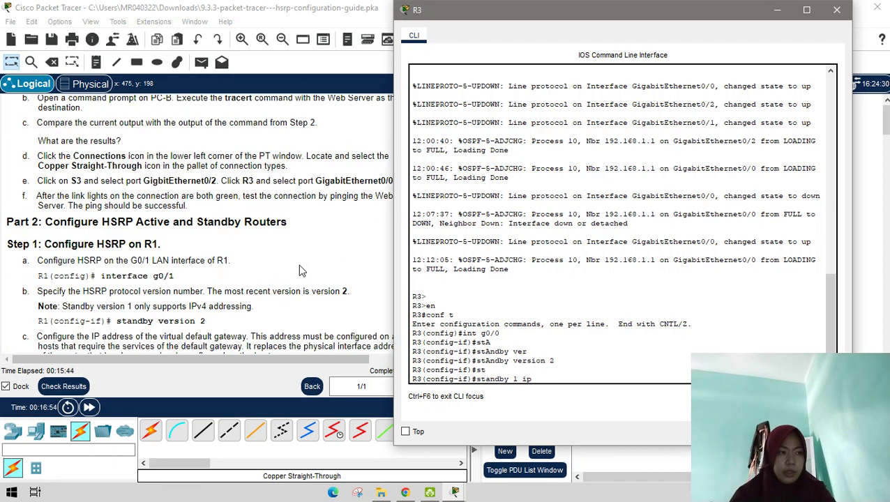
scroll(300, 271, down, 7)
scroll(255, 272, down, 1)
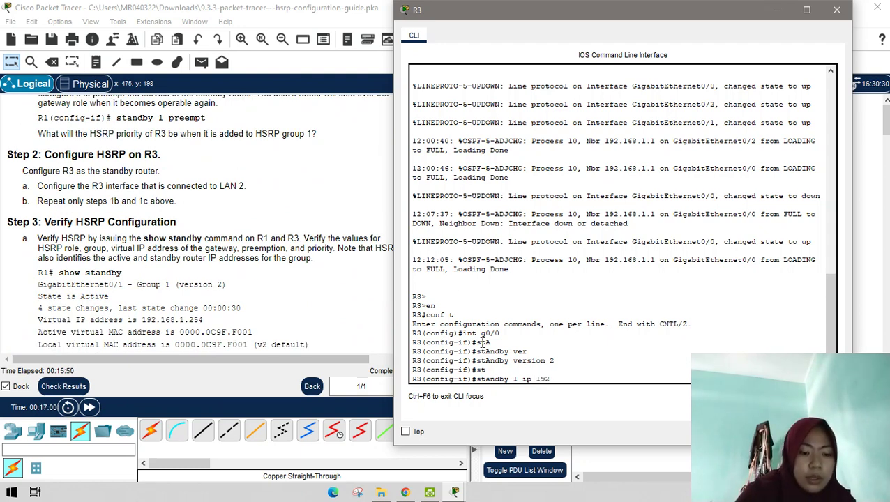
text(.168.1)
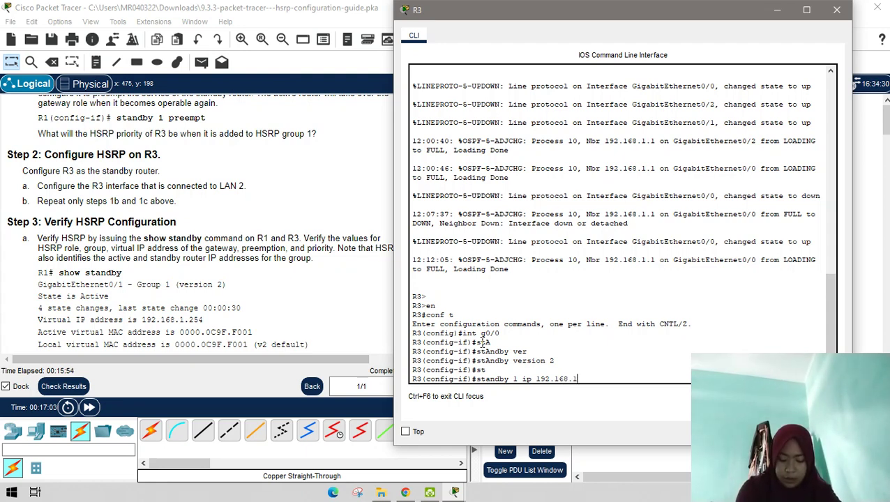
text(.254)
key(Return)
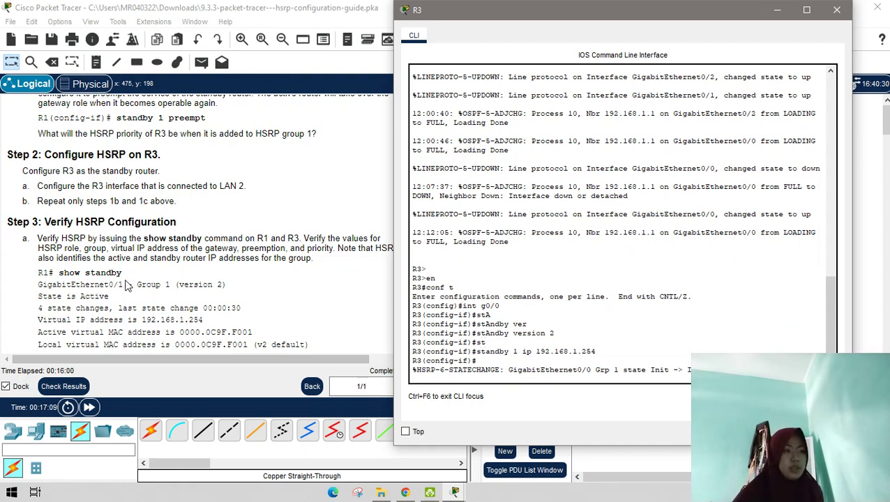
key(Return)
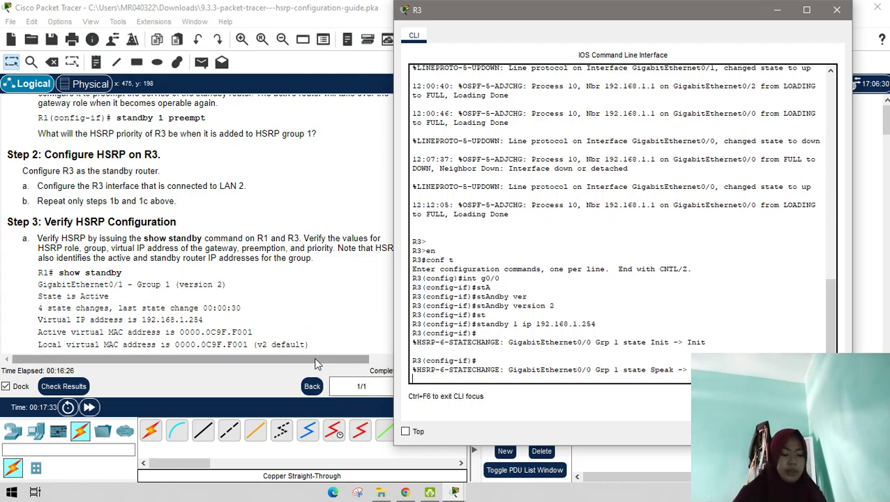
Leave configuration mode on R3 with end and display its HSRP details with show standby.
click(557, 367)
key(Return)
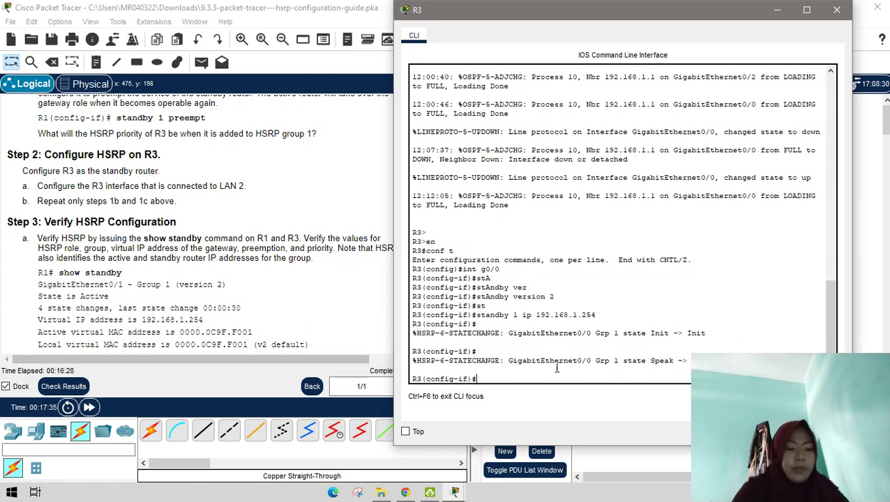
text(end)
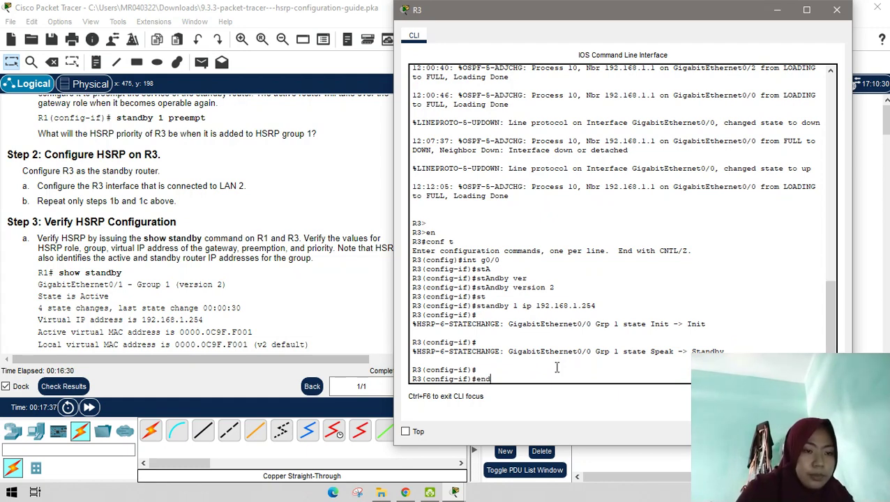
key(Return)
text(sho)
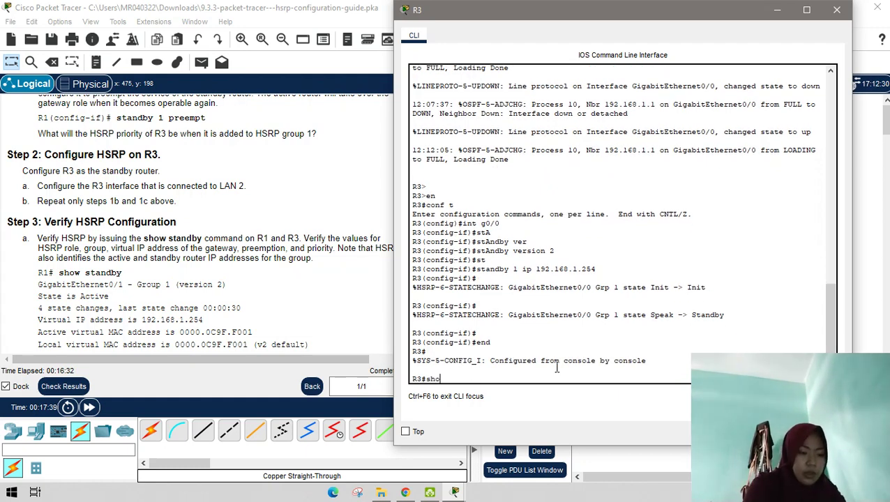
text(w )
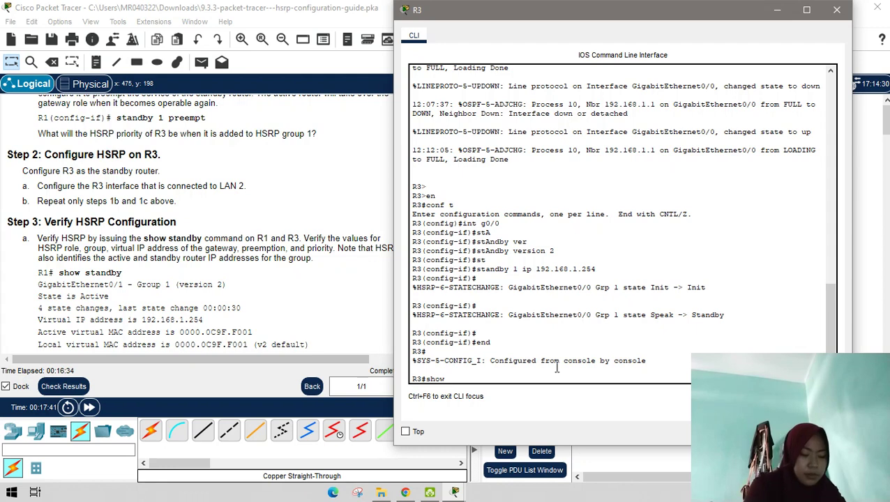
text(st)
key(Tab)
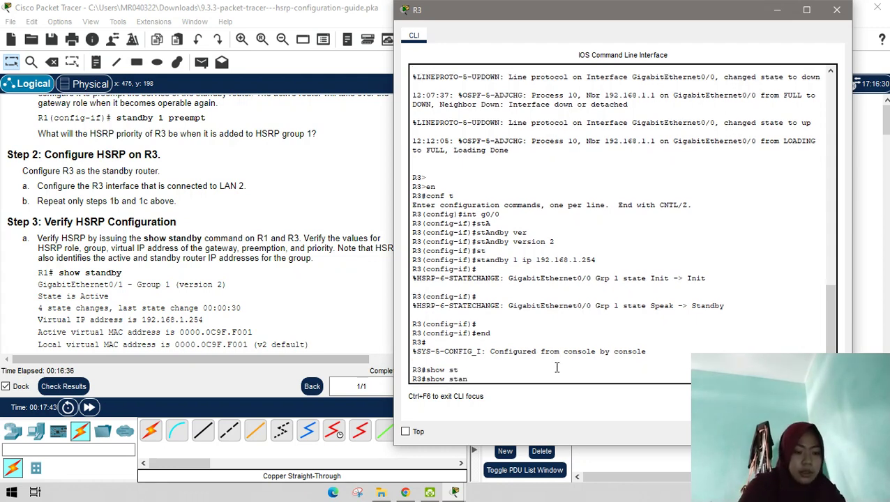
text(an)
key(Tab)
key(Return)
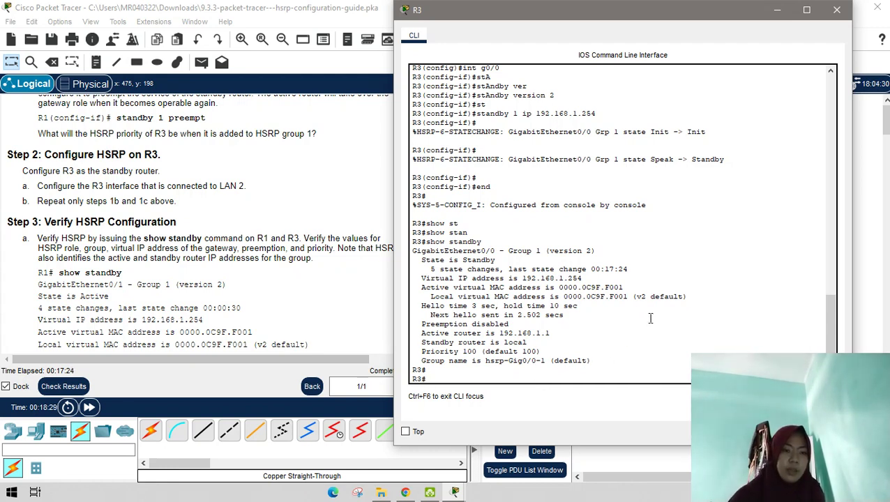
Switch from R3's window to R1's command line, leave configuration mode with end and display the HSRP details with show standby.
click(837, 10)
click(539, 223)
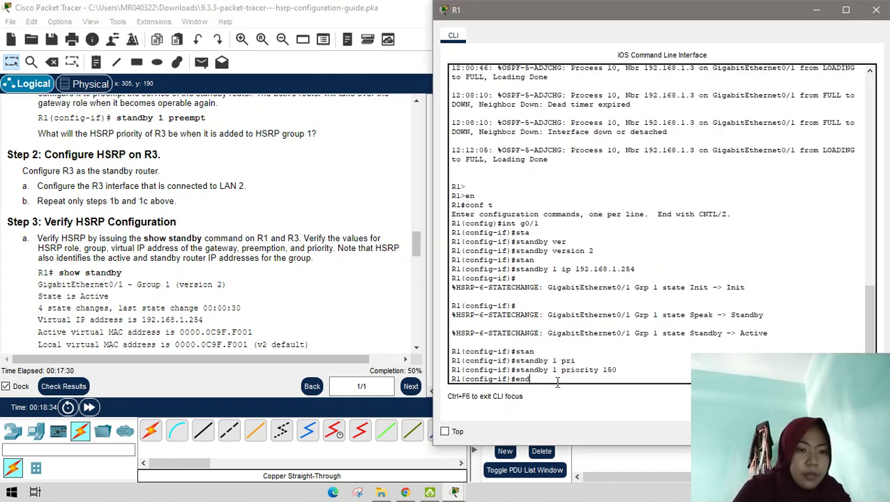
key(Return)
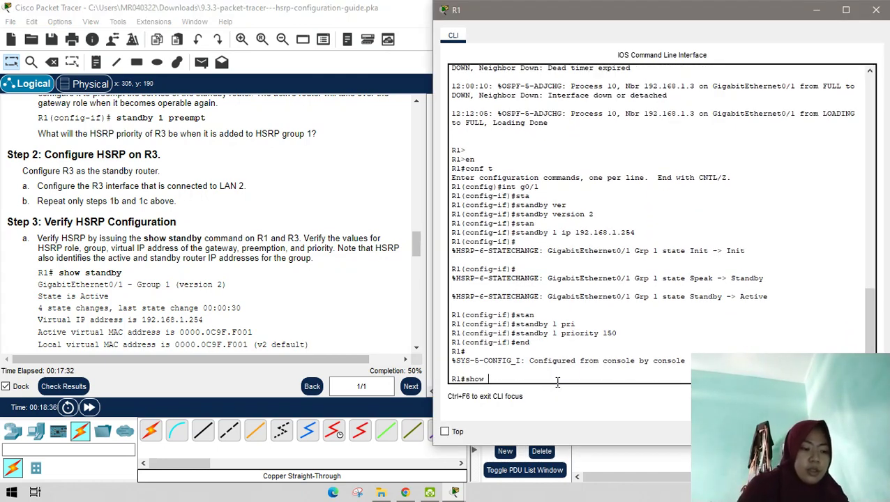
text(show stan)
key(Tab)
key(Return)
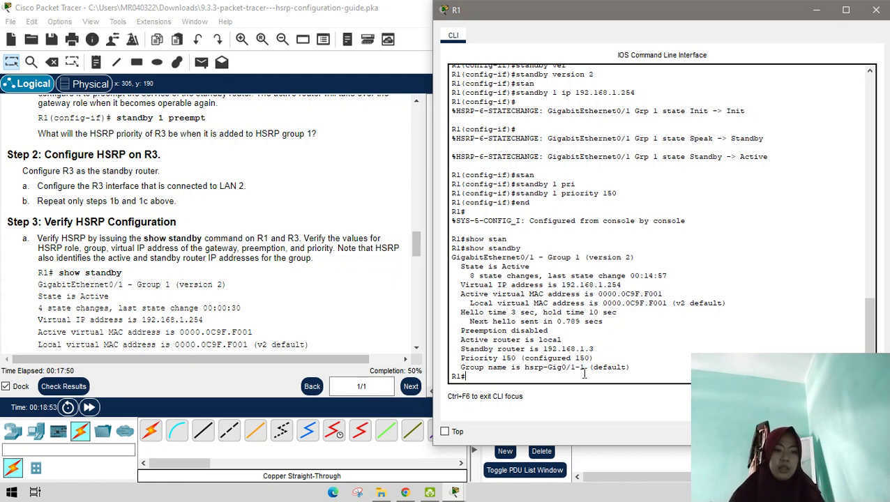
Read the Step 3 sample outputs, questions and instruction b on show standby brief, with R1's window positioned beside the instructions.
scroll(205, 240, down, 1)
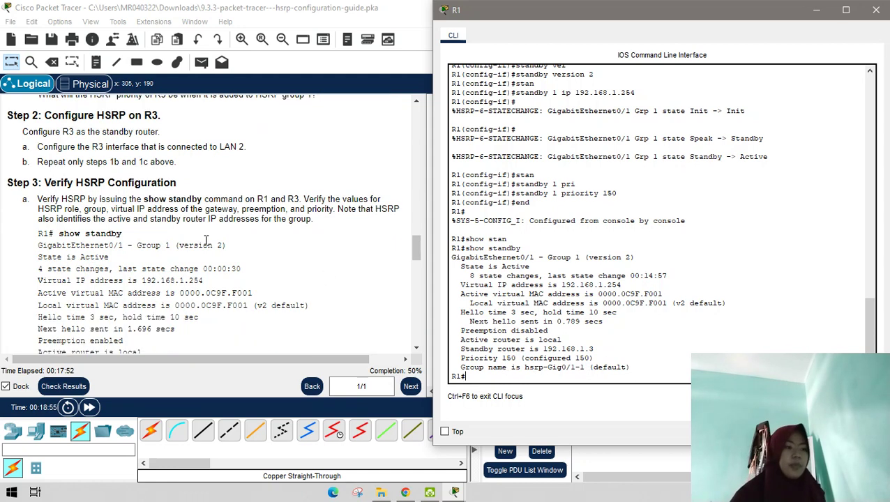
scroll(205, 240, down, 3)
scroll(209, 258, down, 2)
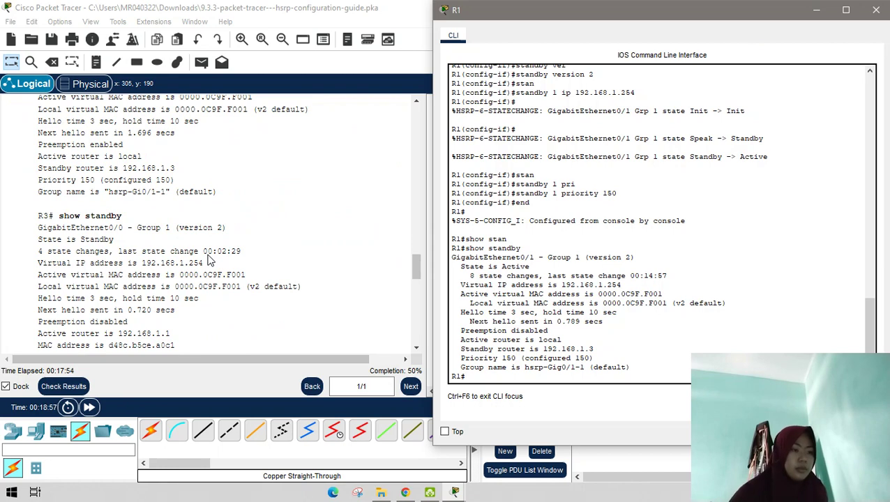
scroll(209, 260, down, 3)
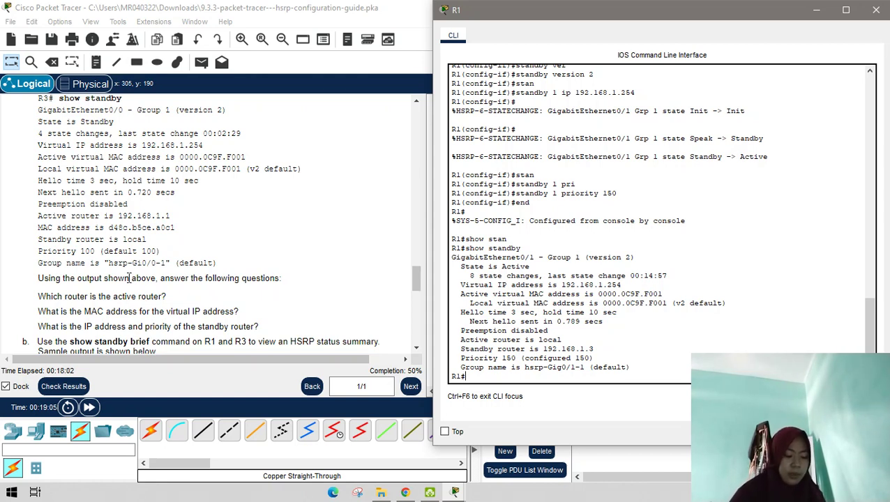
scroll(129, 280, down, 2)
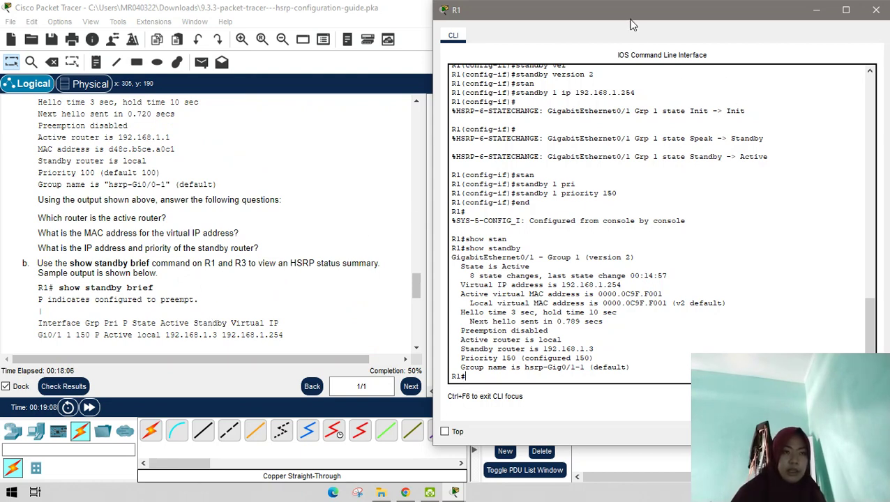
drag(626, 5, 558, 6)
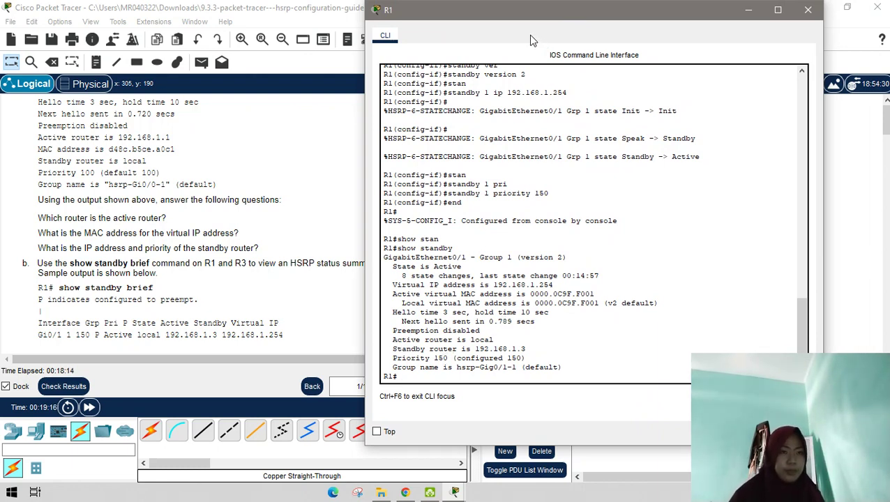
drag(531, 10, 559, 13)
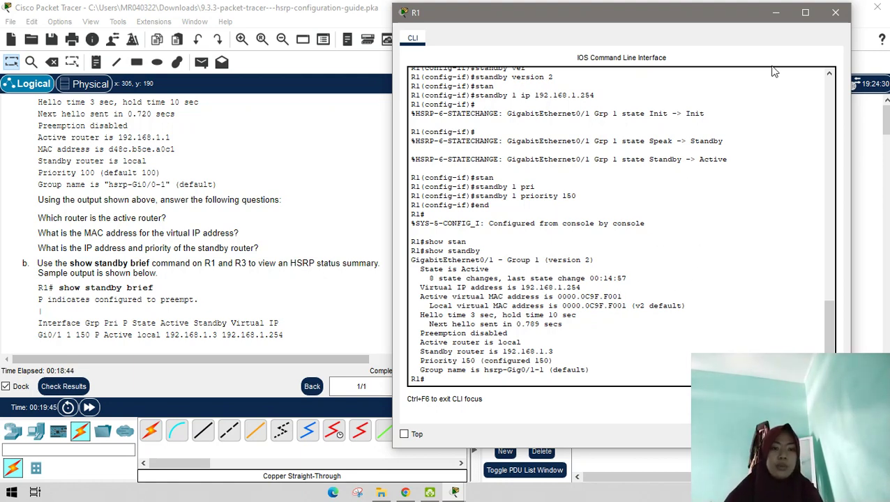
Switch between the R1 and R3 command line windows to compare their show standby outputs for the Step 3 questions.
click(783, 13)
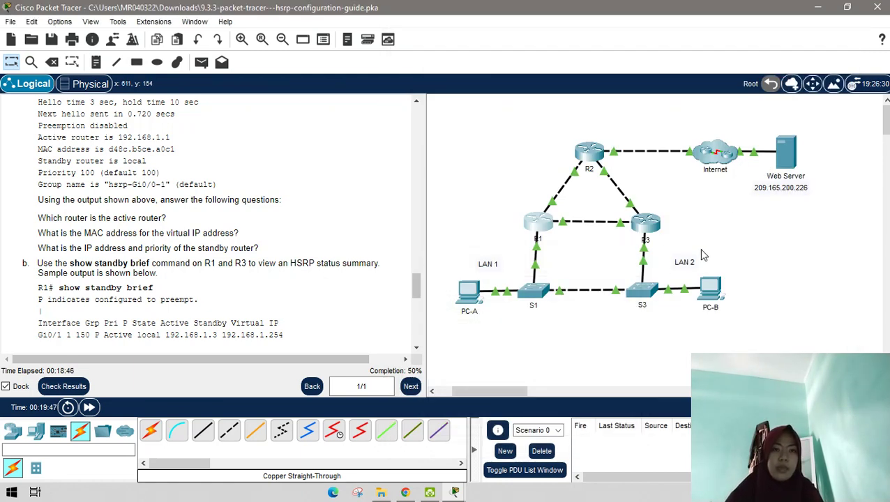
click(649, 227)
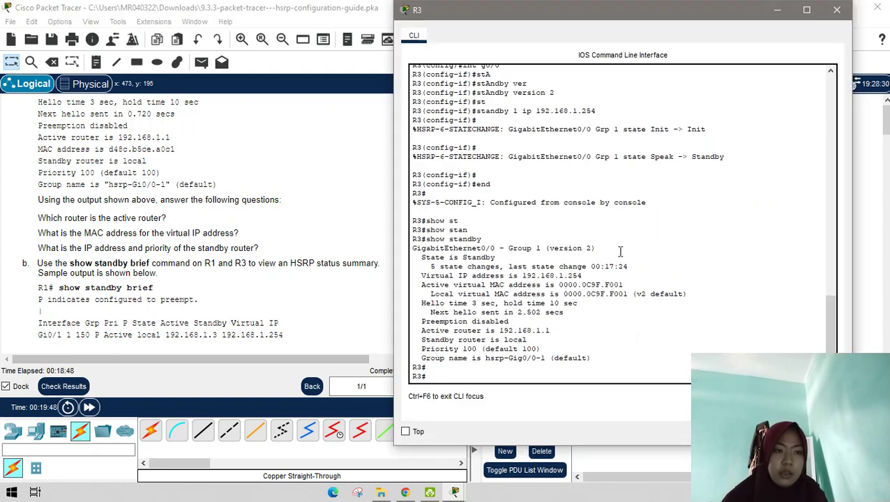
click(776, 14)
click(537, 222)
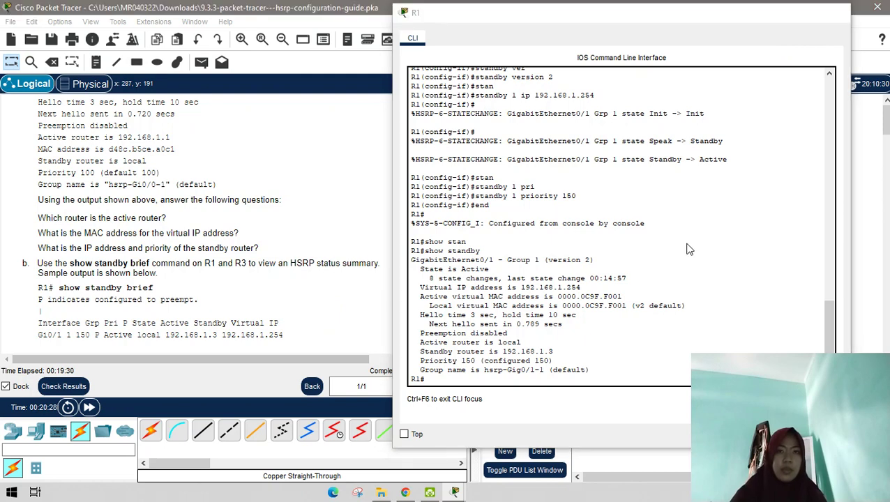
click(537, 221)
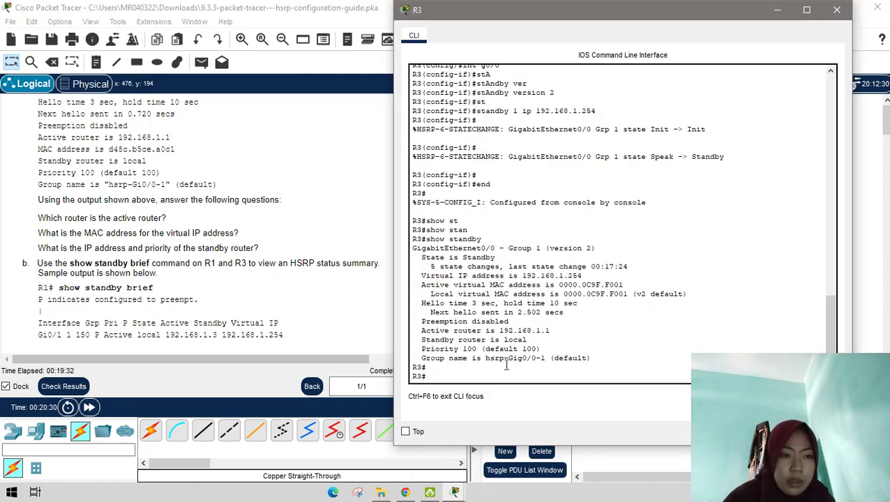
Put R3's window away and display the HSRP status summary on R1 with show standby brief.
mouse_move(652, 16)
mouse_down()
mouse_move(691, 14)
mouse_move(637, 16)
mouse_up()
click(761, 8)
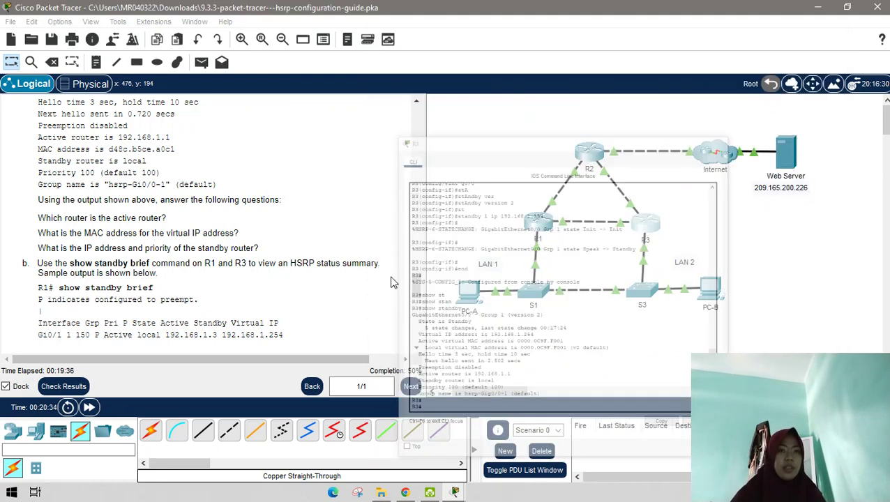
scroll(403, 282, down, 3)
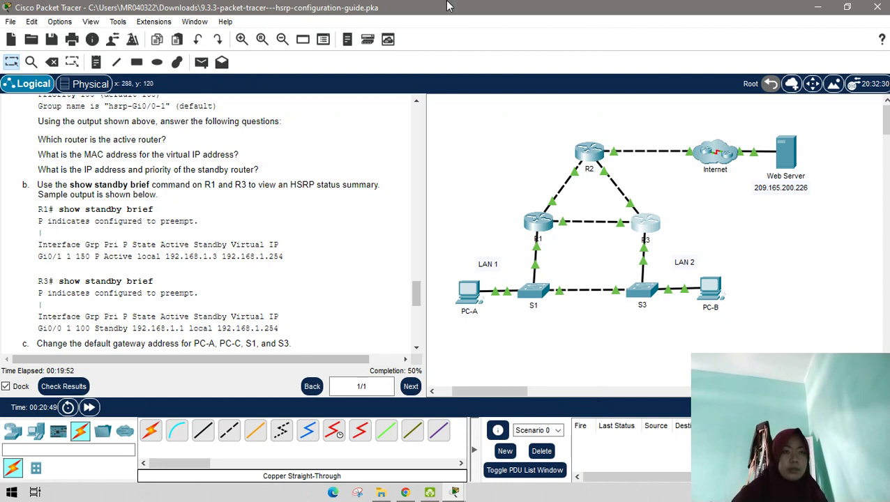
mouse_move(489, 9)
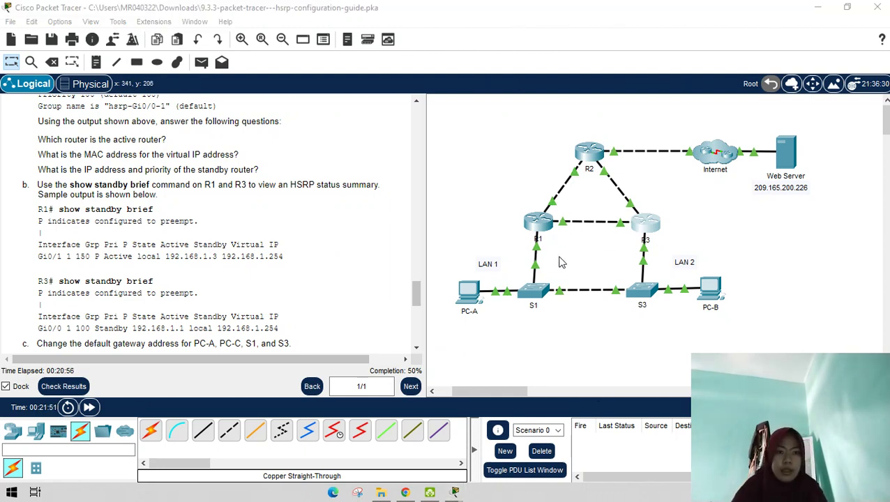
click(534, 226)
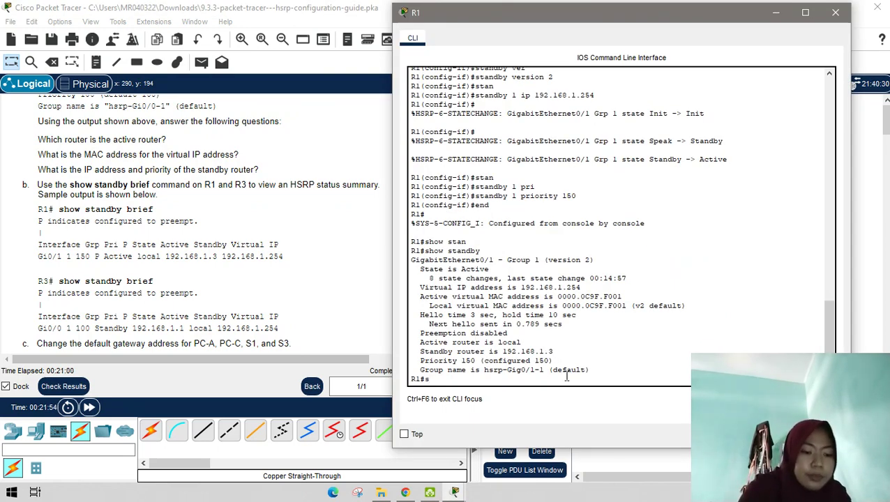
key(Up)
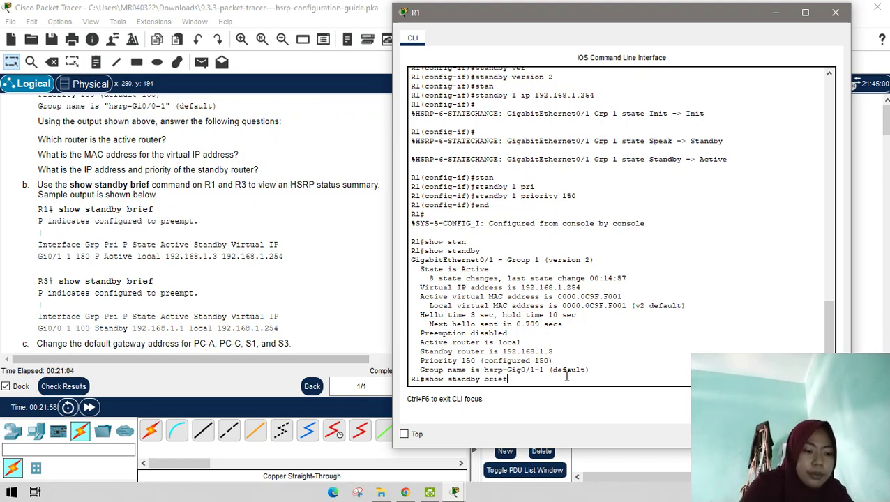
key(Return)
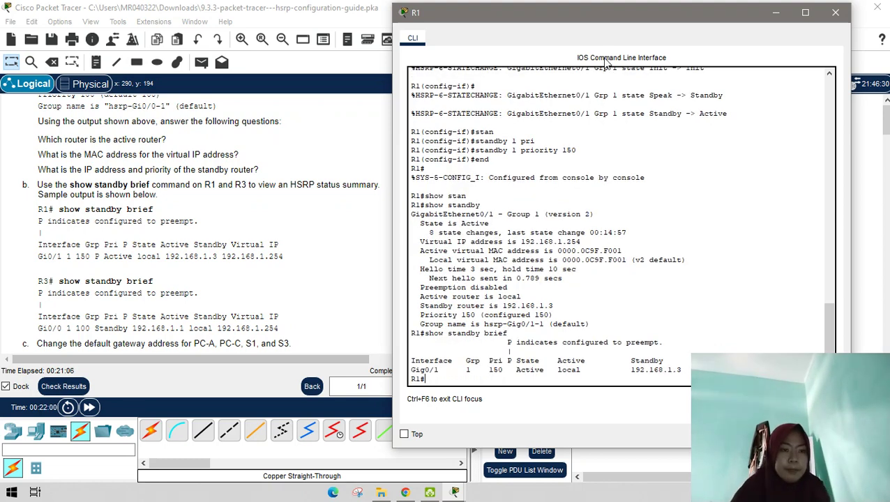
drag(612, 14, 505, 19)
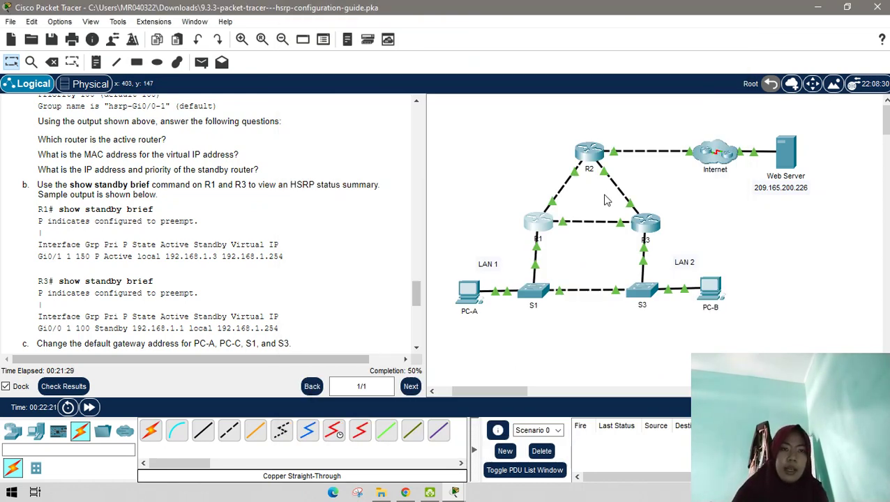
click(669, 17)
Display the HSRP status summary on R3 with show standby brief, then minimize its window.
click(658, 225)
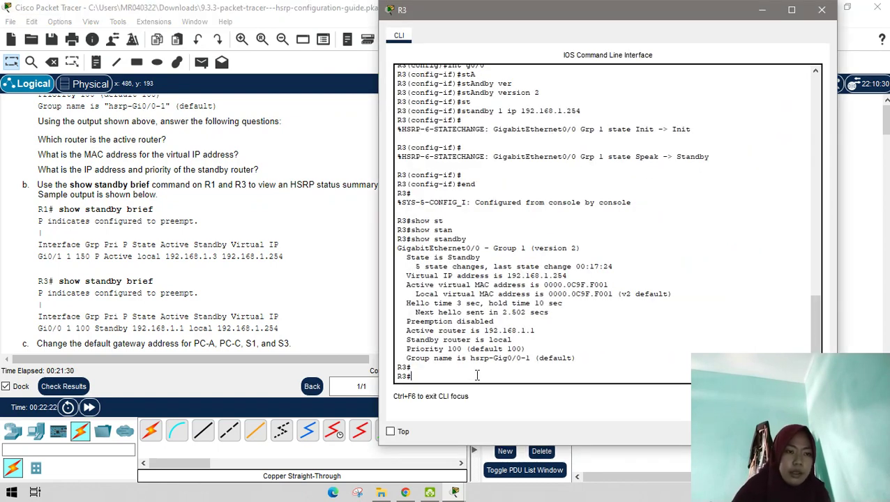
key(Up)
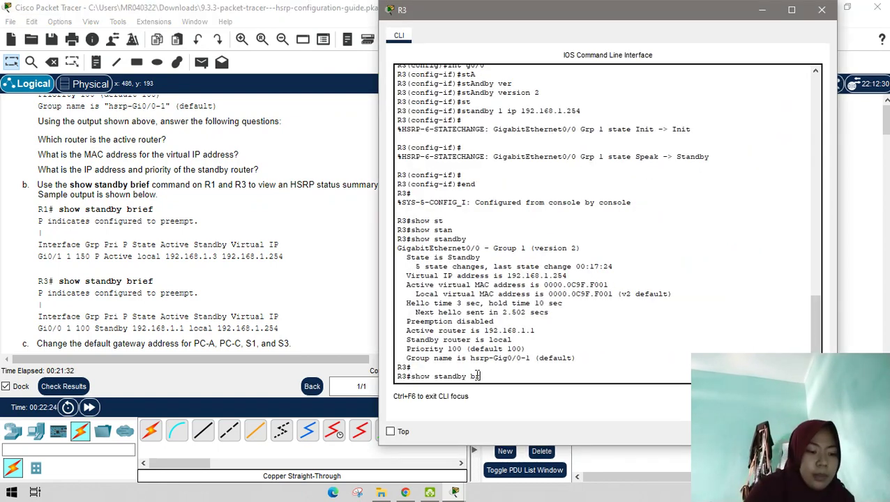
text(brief)
key(Return)
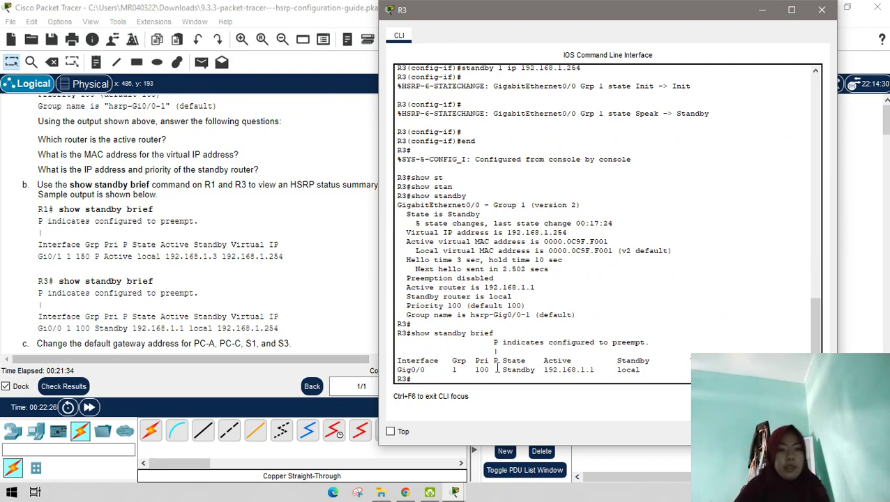
click(764, 13)
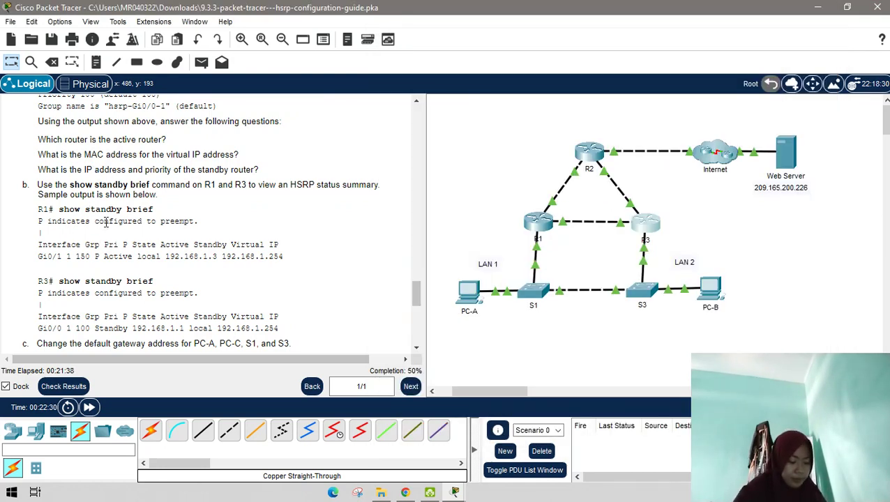
Read instruction c on changing the default gateways and check the HSRP virtual gateway and host rows in the addressing table.
scroll(25, 240, down, 1)
scroll(89, 266, down, 2)
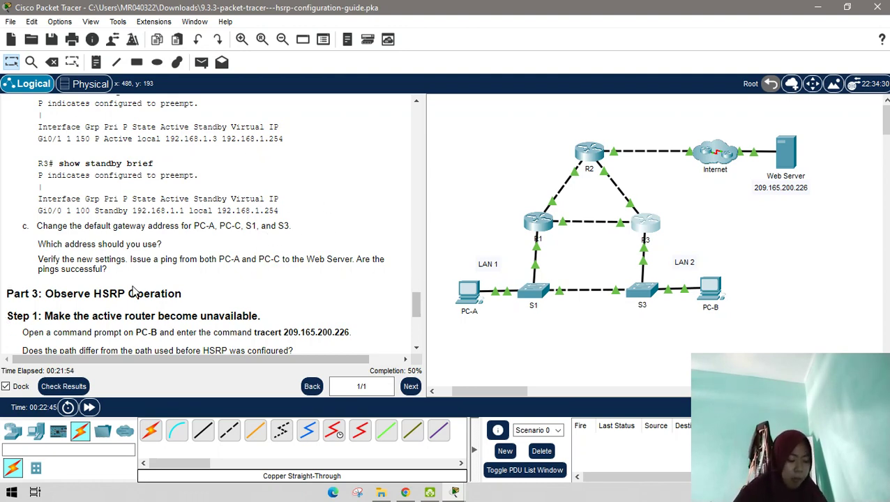
scroll(170, 240, up, 5)
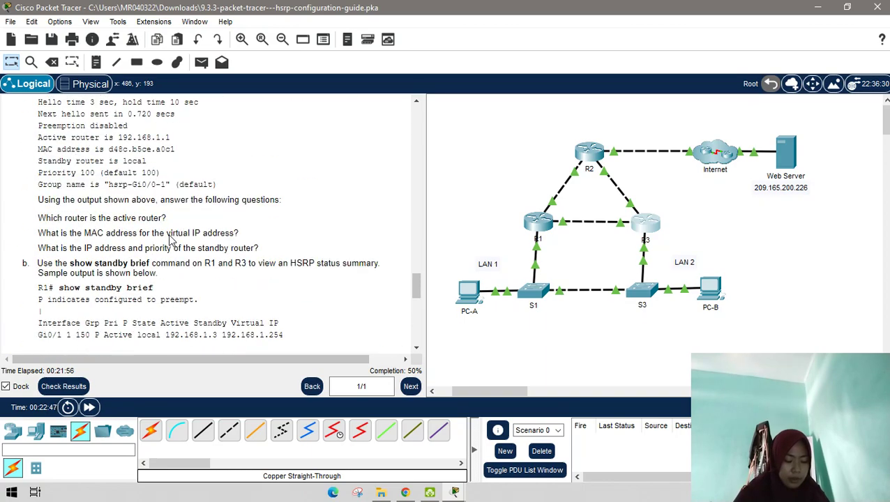
scroll(169, 240, up, 20)
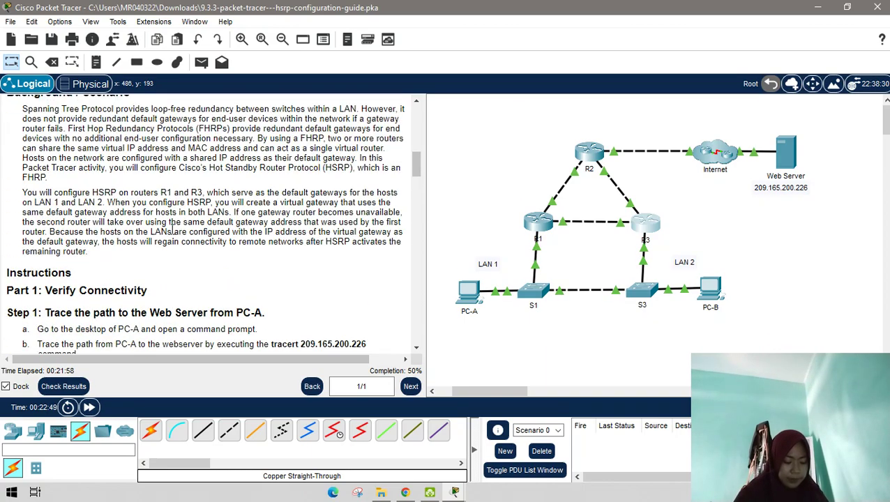
scroll(173, 231, up, 10)
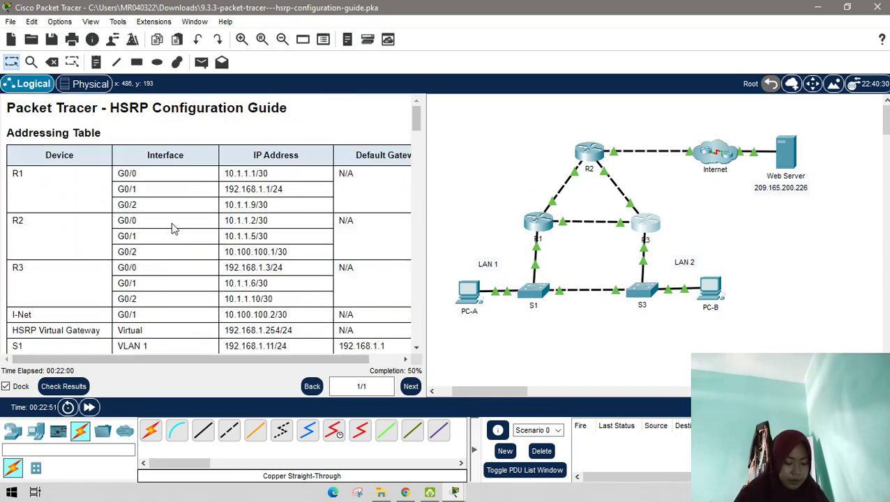
scroll(357, 264, down, 2)
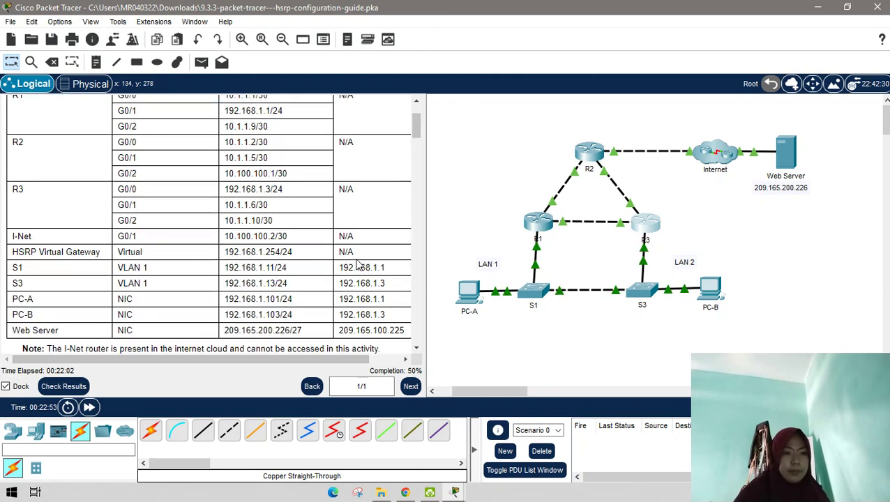
scroll(155, 233, up, 2)
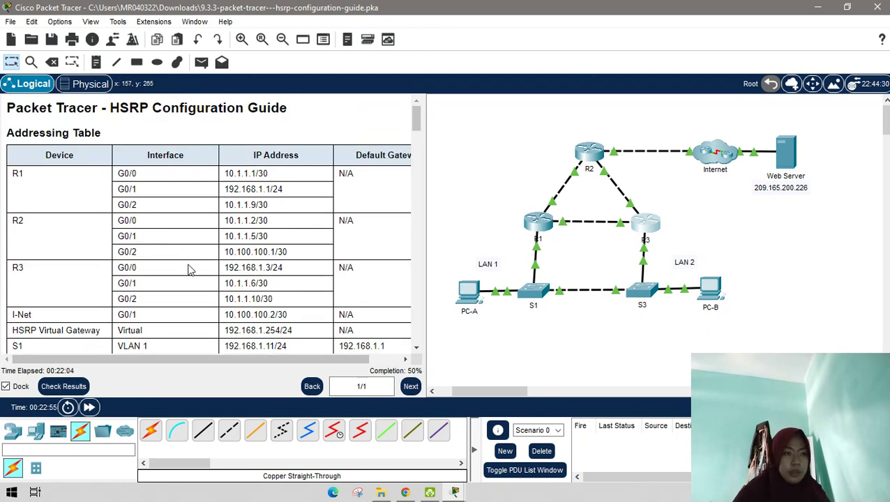
scroll(328, 310, down, 1)
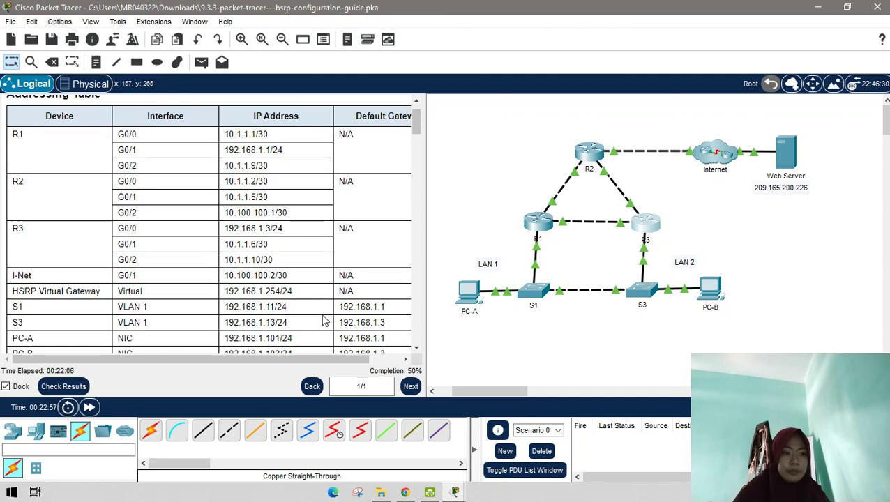
scroll(325, 321, down, 1)
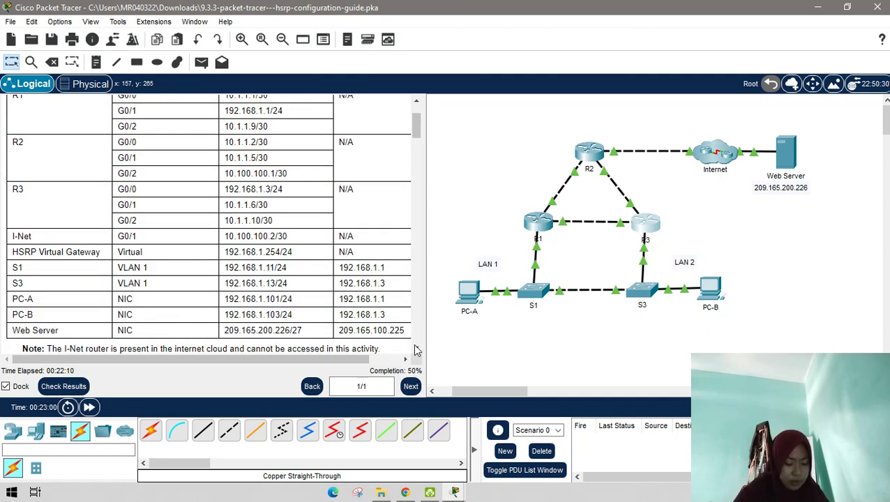
scroll(362, 279, down, 1)
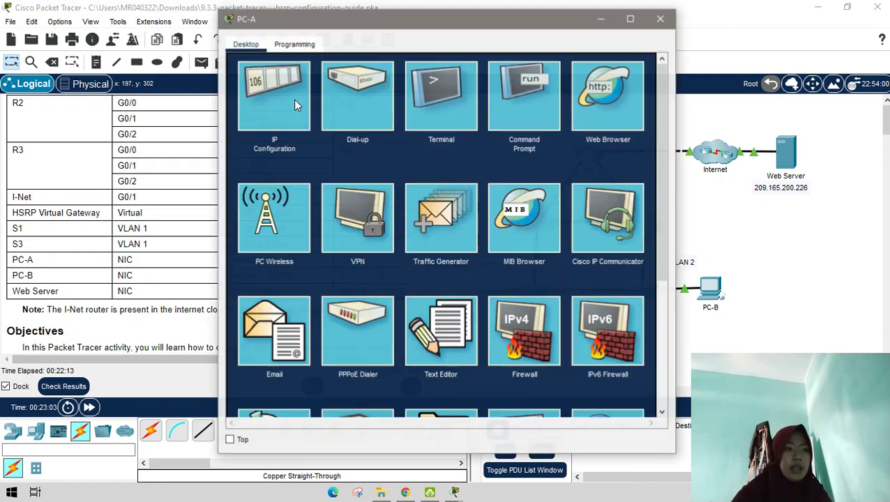
Try to set PC-A's default gateway to 192.168.1.264 in its IP configuration.
click(294, 99)
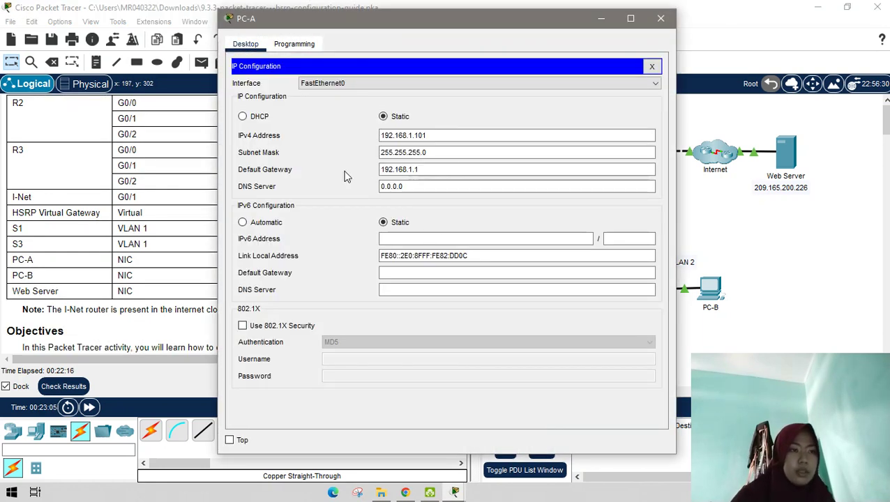
click(457, 171)
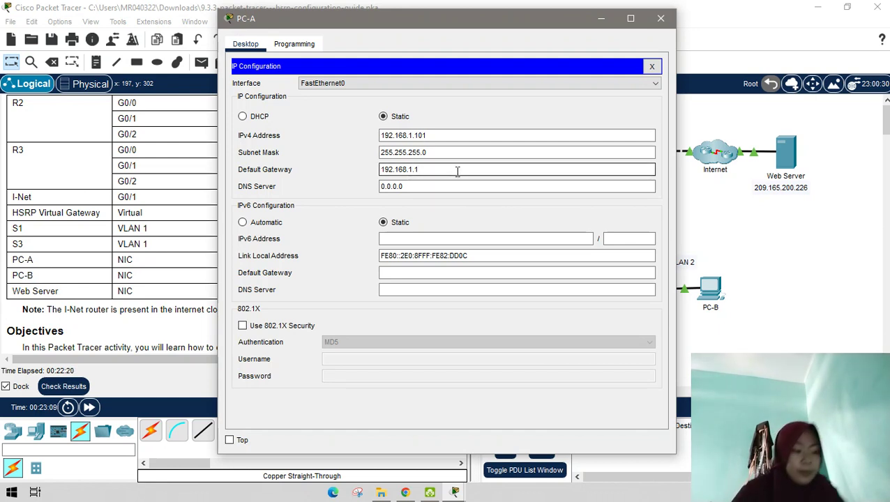
key(BackSpace)
text(254)
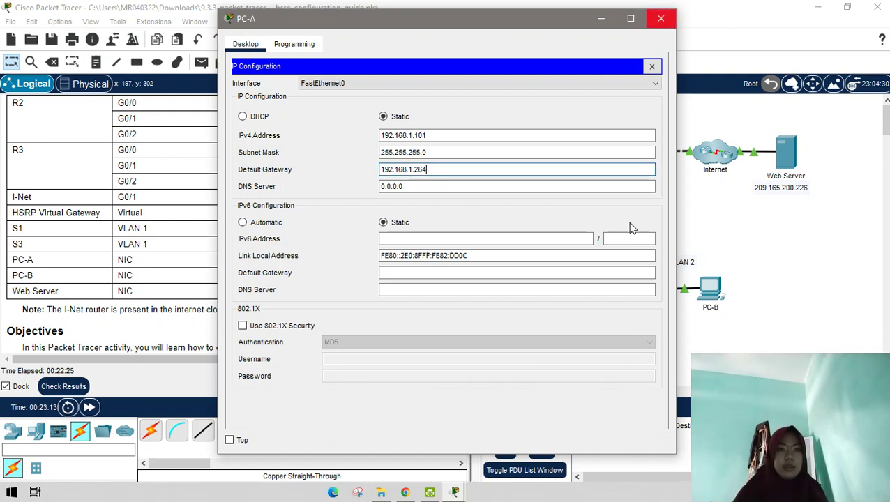
click(492, 380)
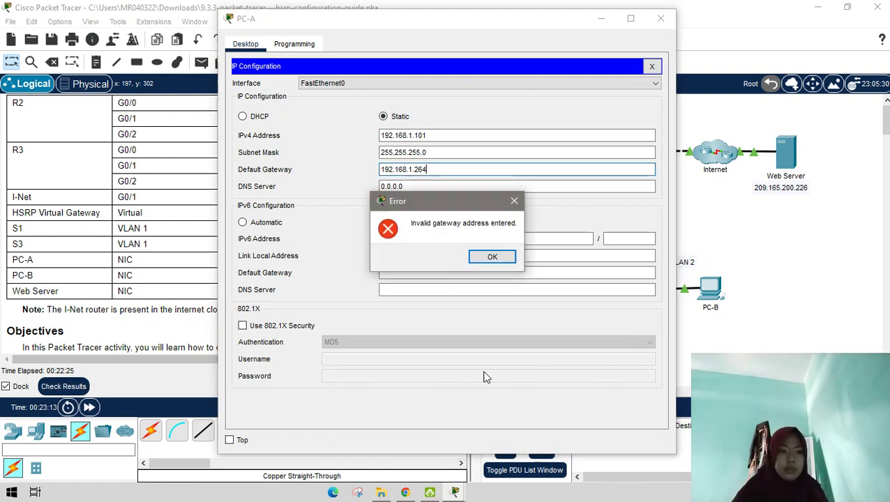
click(493, 258)
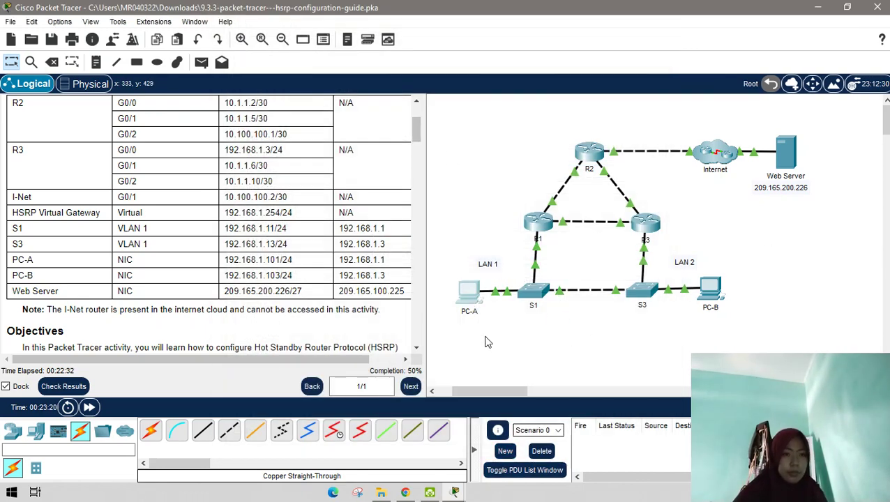
Set PC-A's IPv4 default gateway to 192.168.1.254 in its IP configuration and close PC-A's window.
click(469, 291)
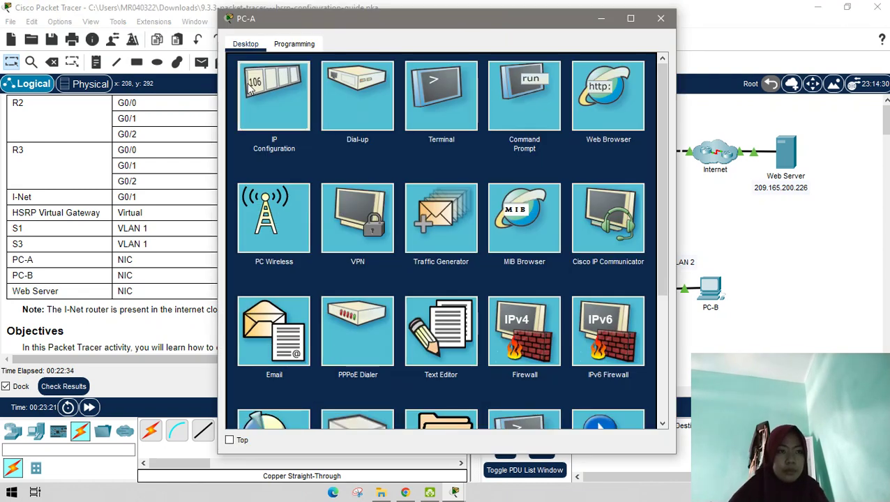
click(274, 96)
click(438, 169)
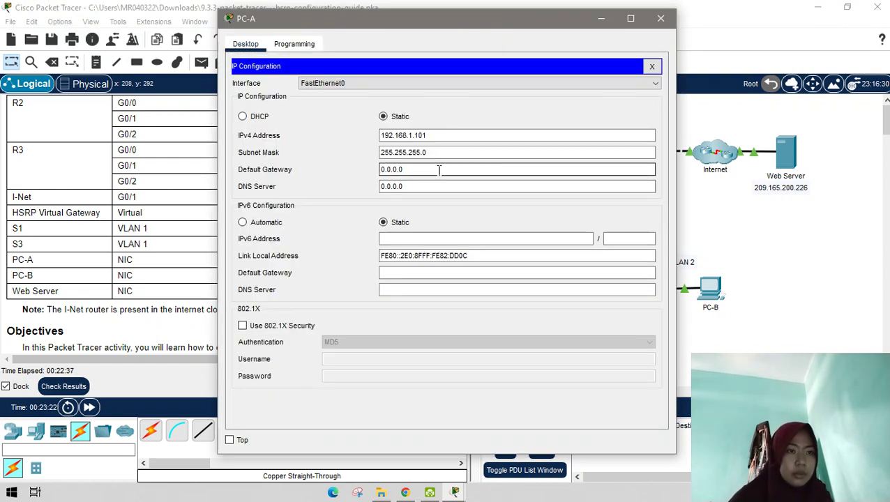
drag(435, 170, 335, 171)
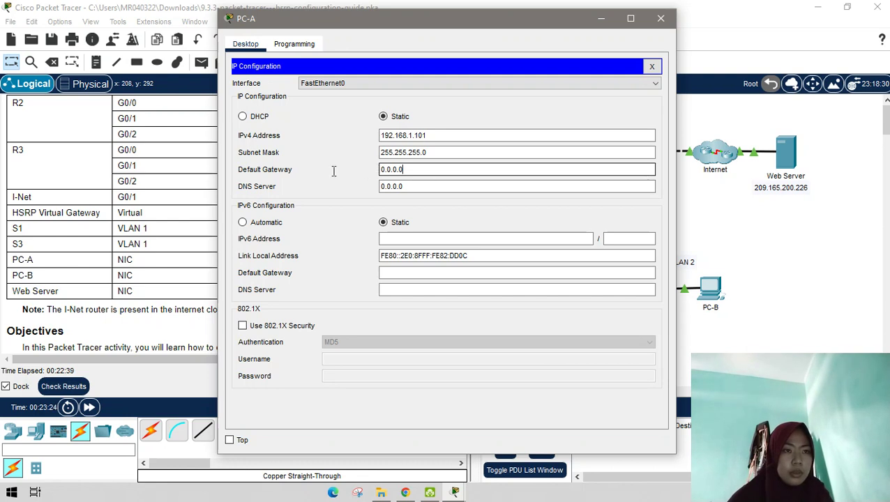
text(19)
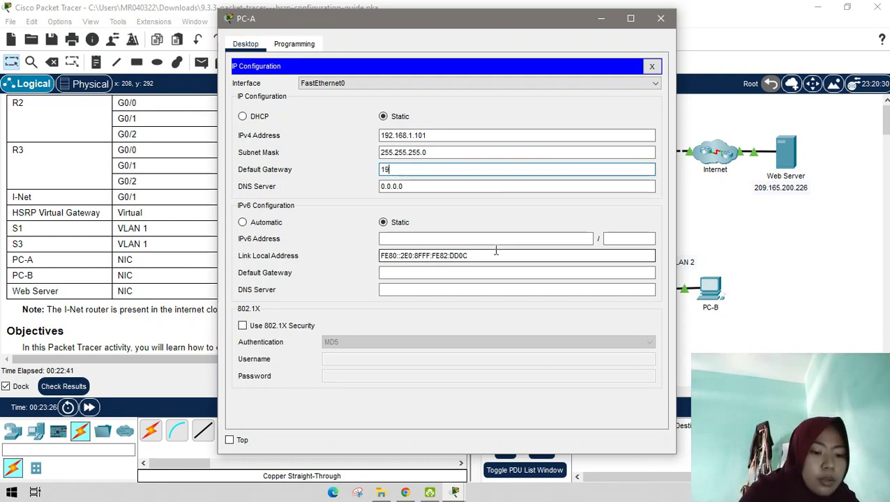
text(2.168)
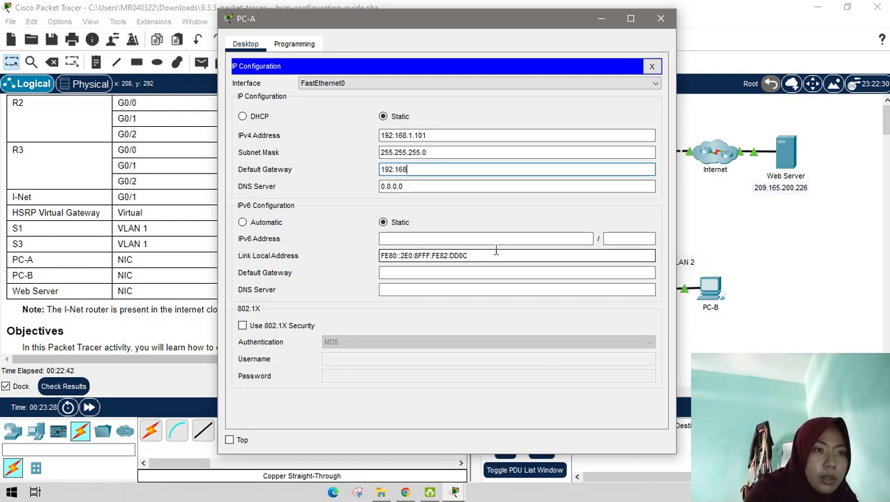
text(.1.)
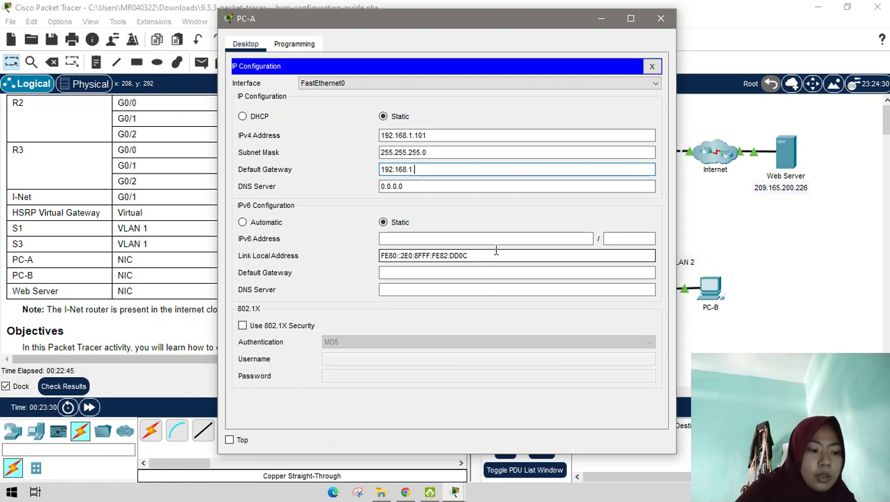
text(254)
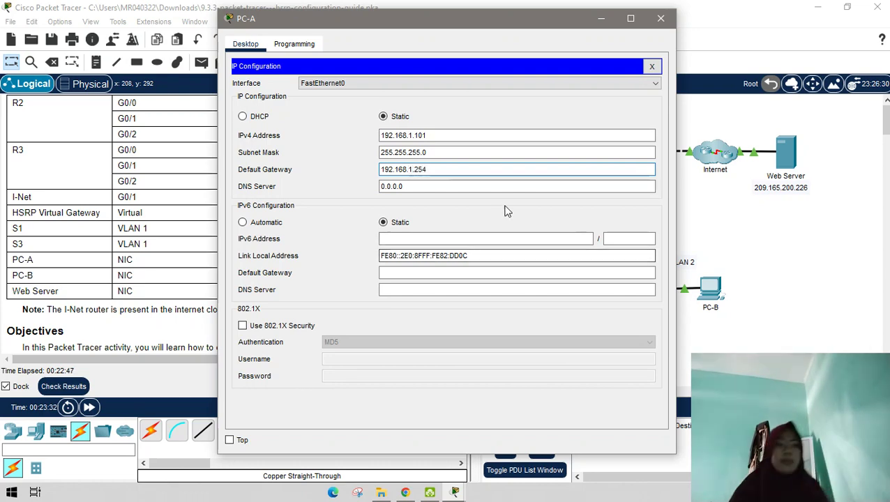
click(649, 66)
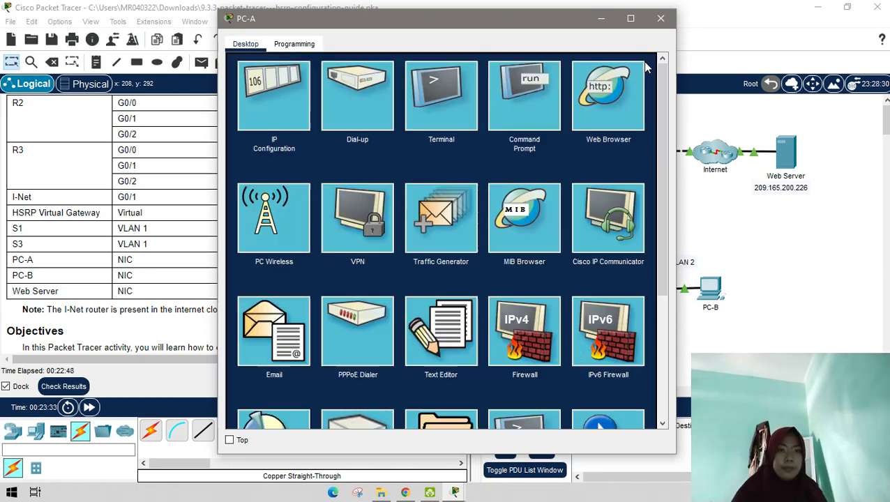
click(661, 18)
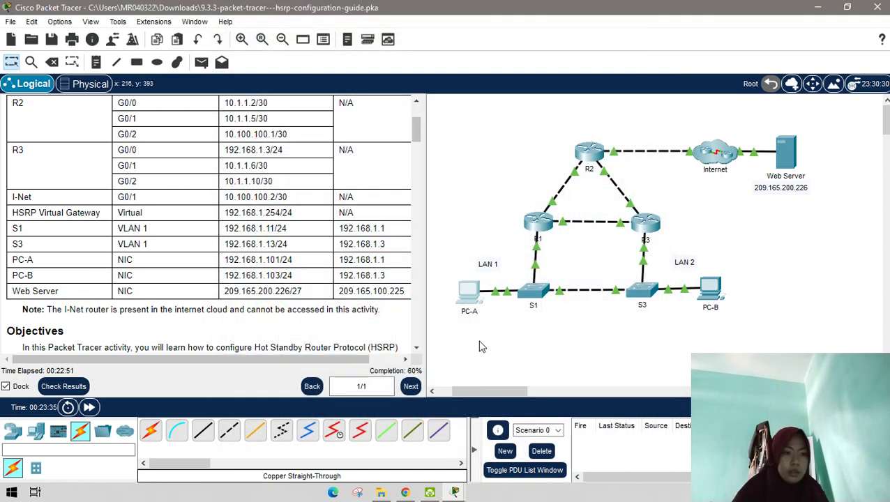
Set PC-B's IPv4 default gateway to 192.168.1.254 in its IP configuration and close PC-B's window.
click(707, 289)
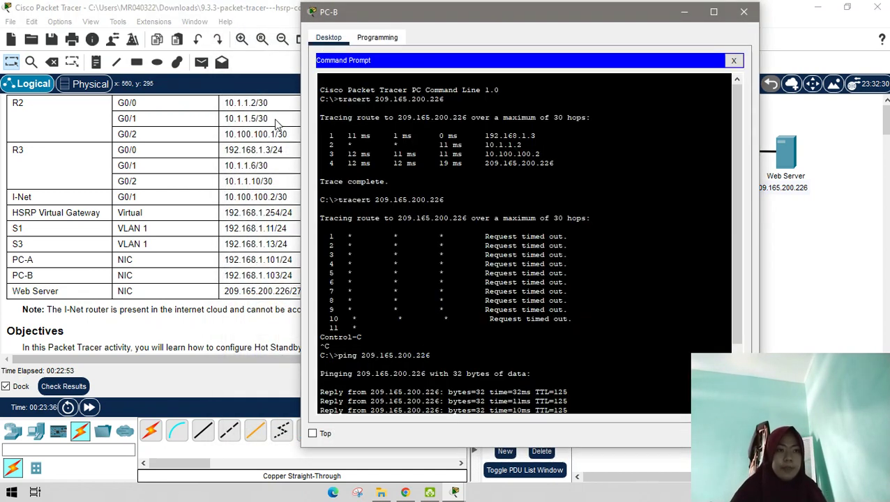
click(733, 61)
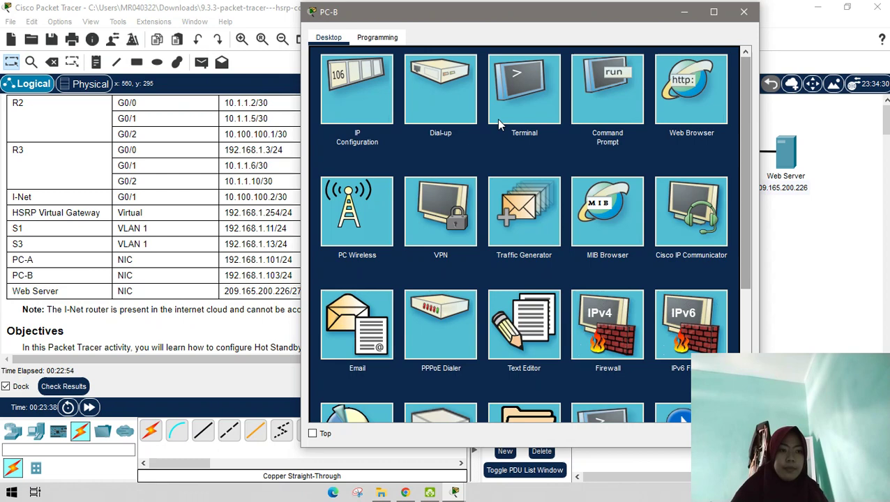
click(375, 89)
click(516, 163)
key(BackSpace)
text(3)
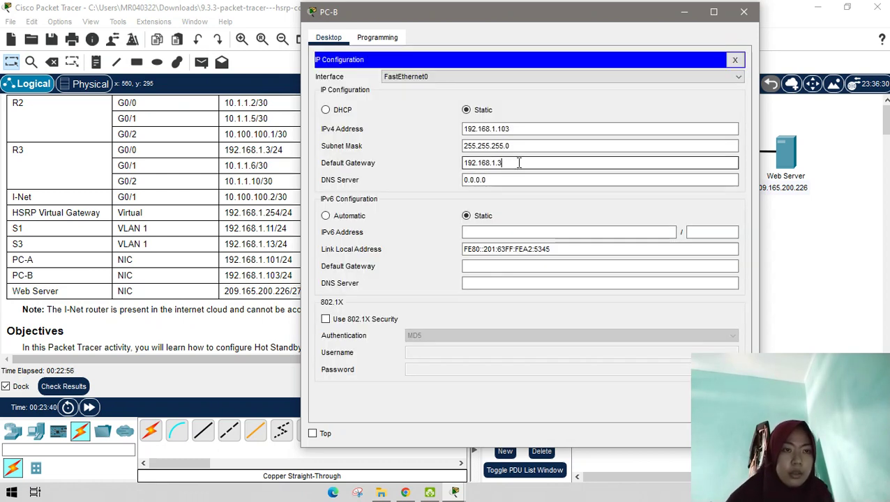
text(254)
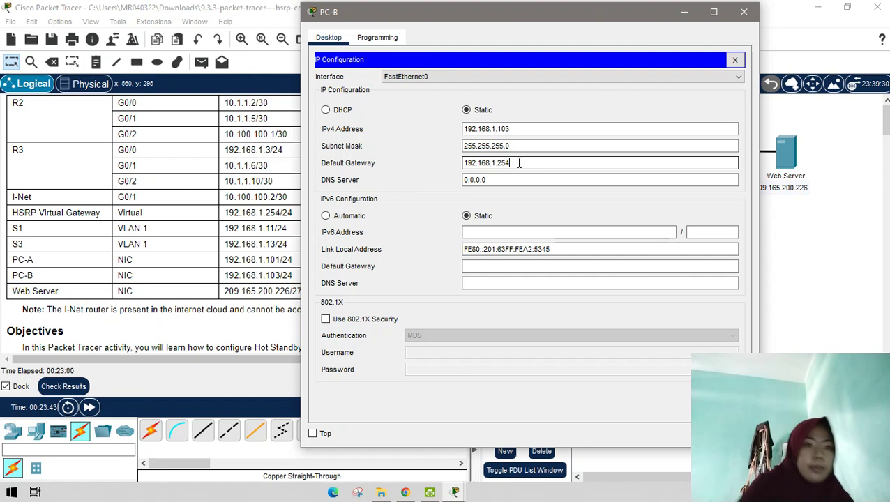
click(735, 60)
click(746, 11)
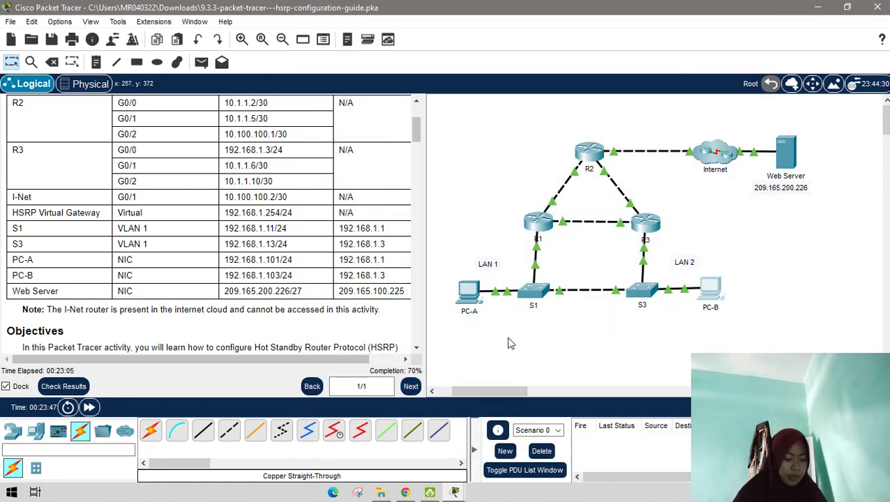
Open switch S1's command line and enter global configuration mode with en and conf t.
click(538, 292)
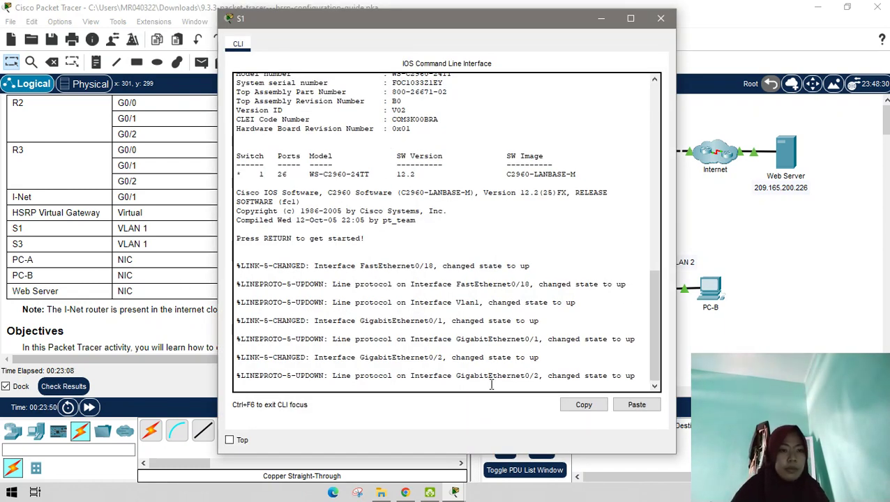
key(Return)
key(Return)
text(en)
key(Return)
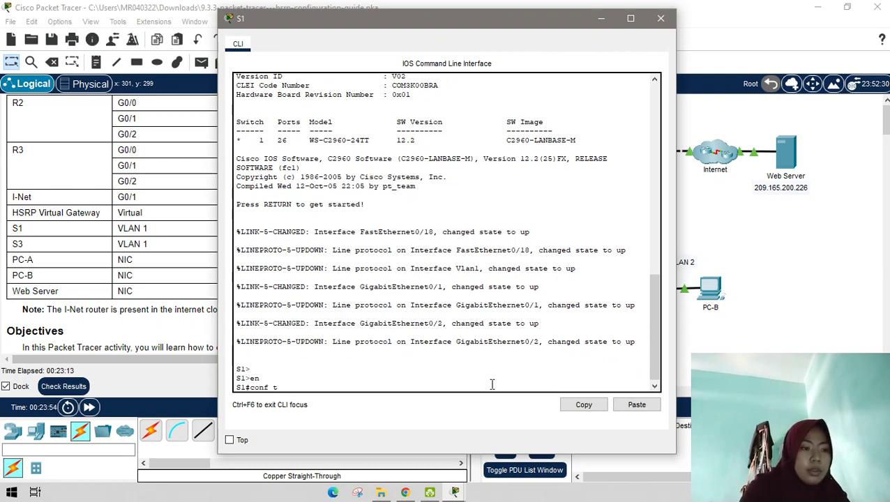
text(conf t)
key(Return)
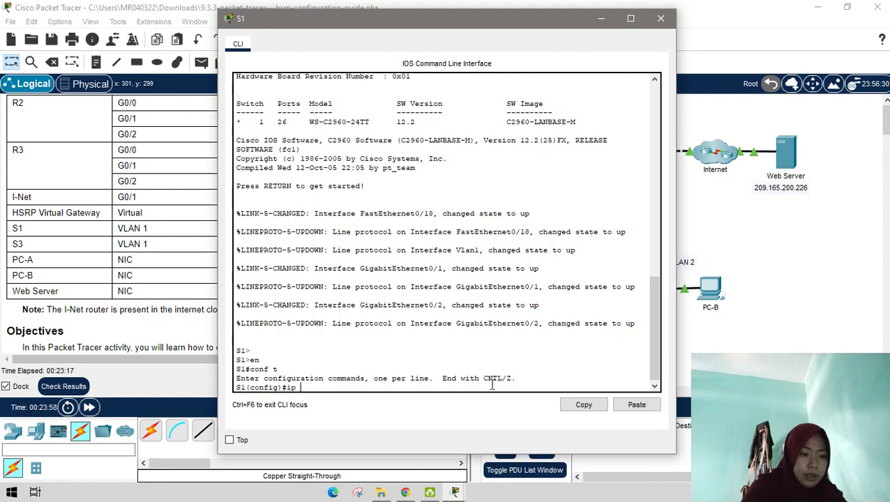
Configure S1 with ip default-gateway 192.168.1.254 and close its window.
text(ip def)
key(Tab)
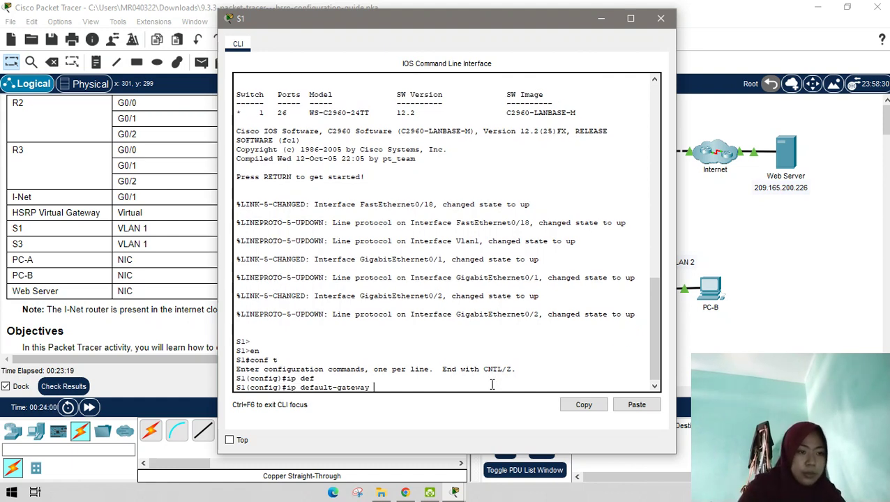
text(10)
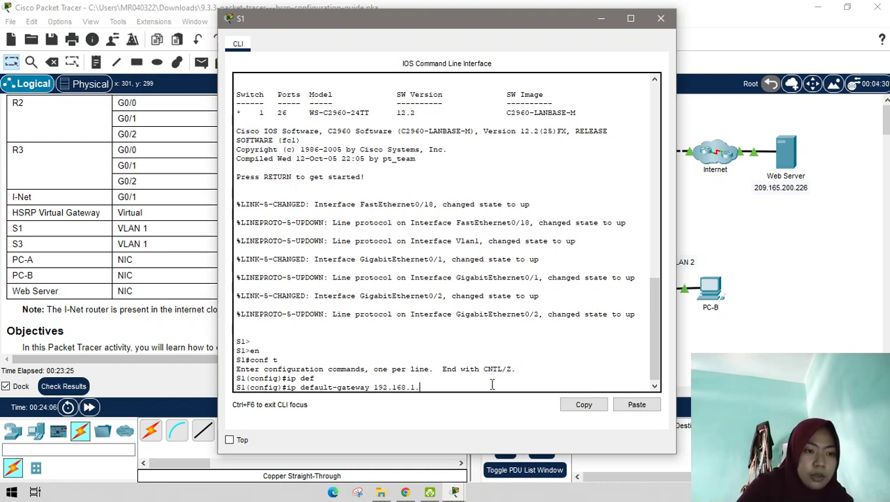
key(Return)
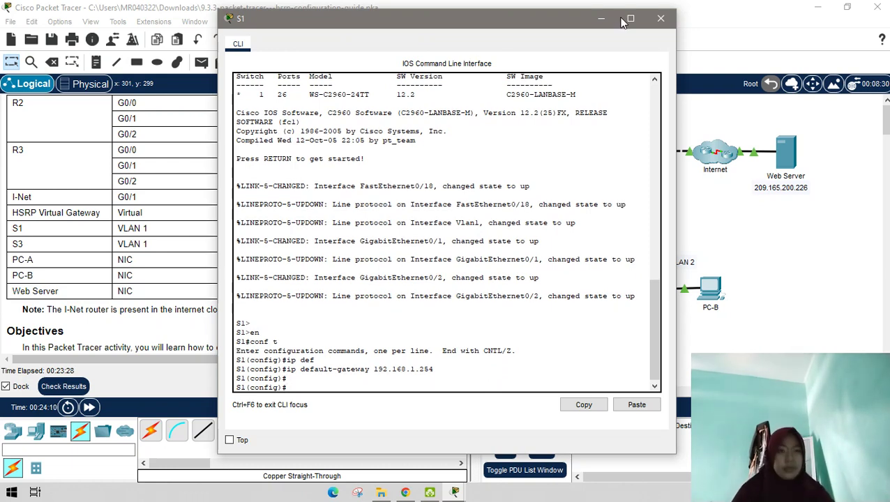
click(660, 18)
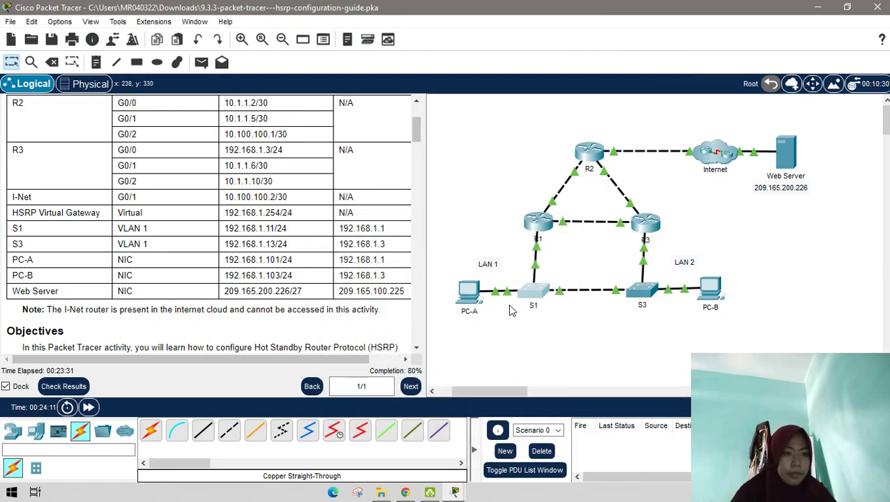
Open switch S3's command line and enter global configuration mode with en and conf t.
click(642, 292)
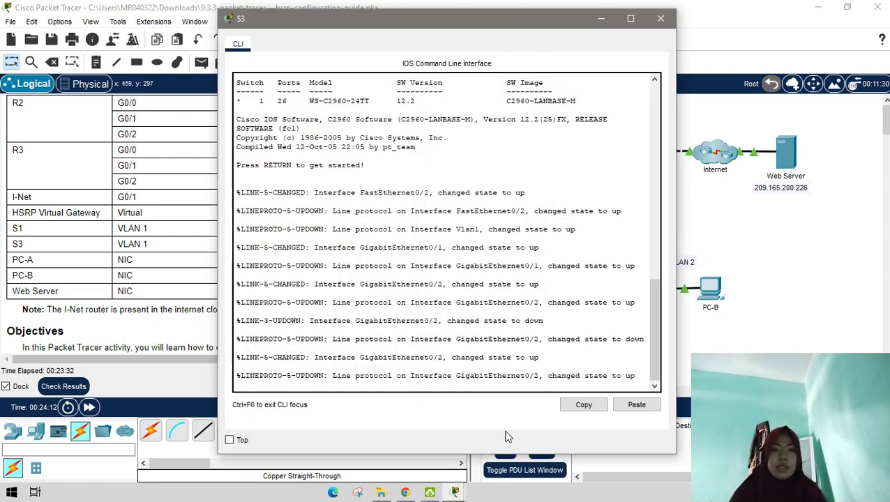
click(447, 378)
key(Return)
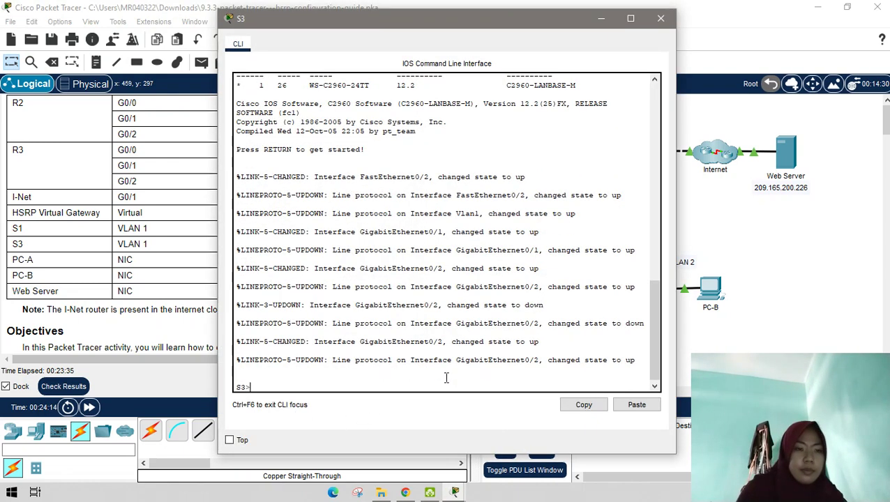
key(Return)
text(en)
key(Return)
text(co)
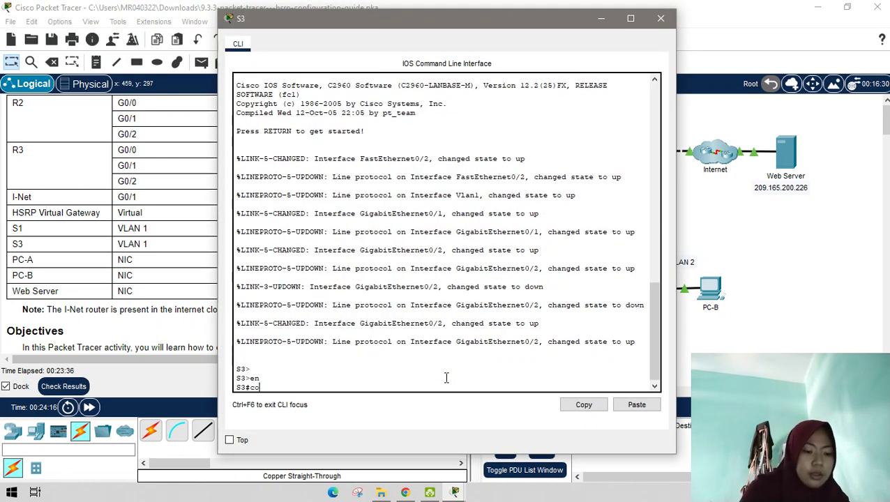
text(nf)
key(Return)
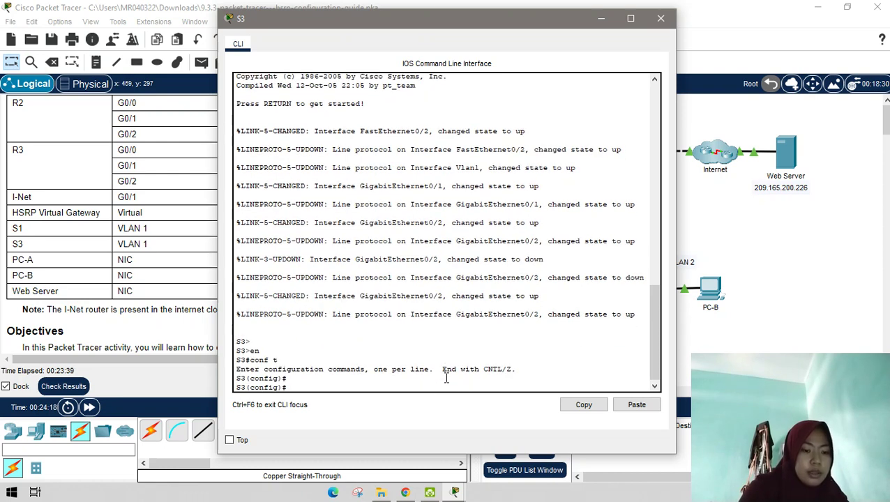
Configure S3 with ip default-gateway 192.168.1.254 and minimize its window.
text(ip def)
key(Tab)
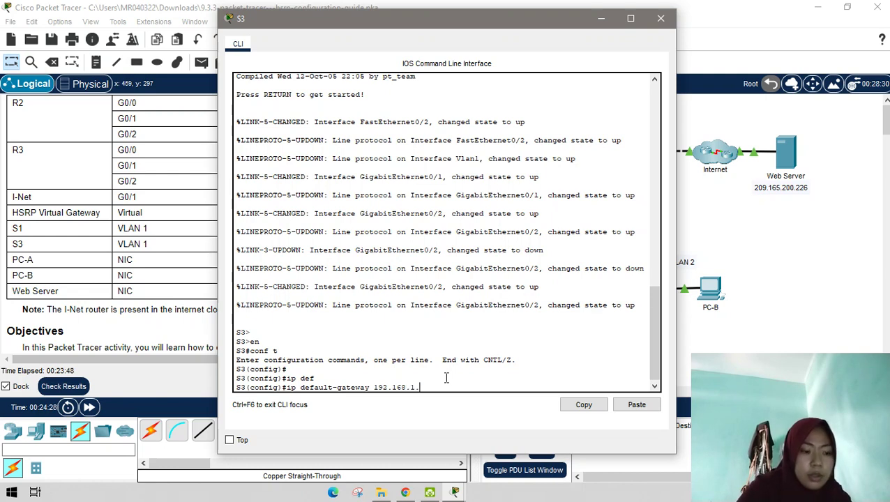
key(Return)
key(Return)
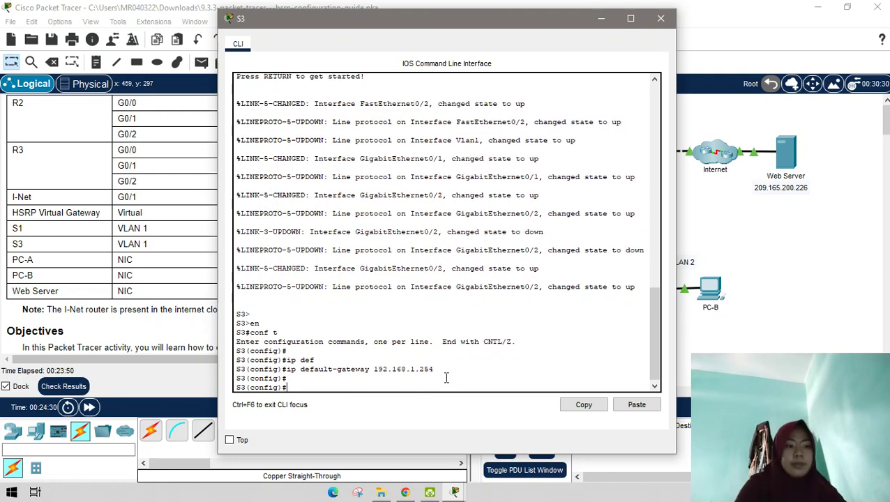
click(601, 18)
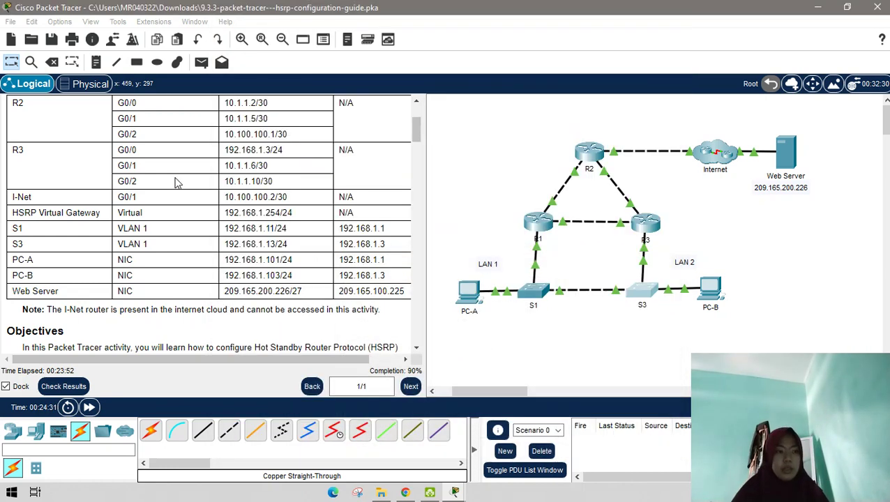
Read the ping verification instruction under item c and open PC-A's Command Prompt.
scroll(182, 196, down, 5)
scroll(184, 204, down, 20)
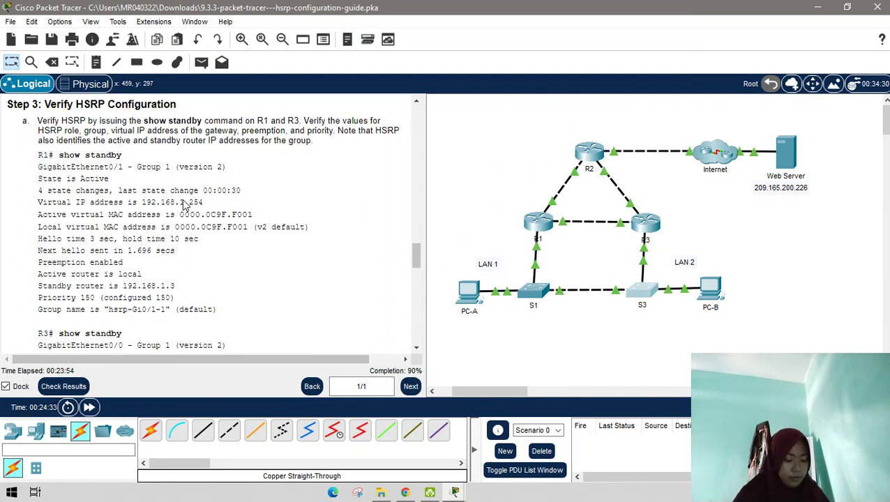
scroll(185, 204, down, 10)
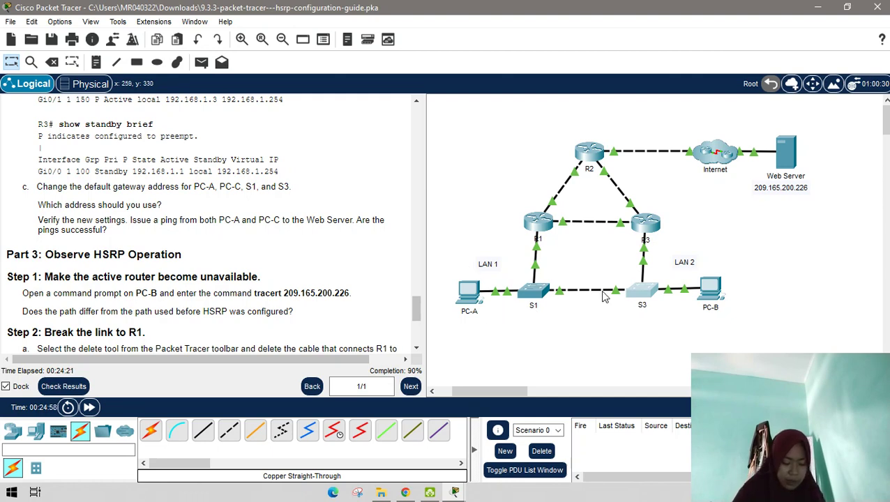
click(479, 296)
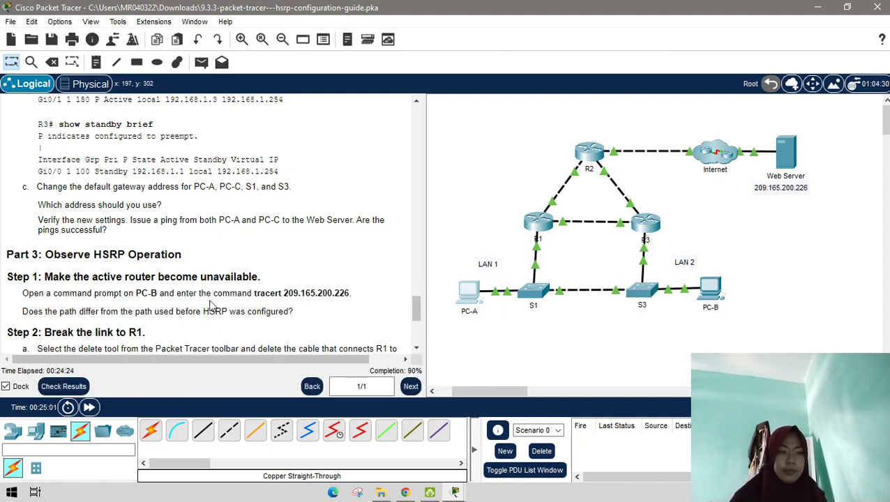
click(468, 292)
click(518, 106)
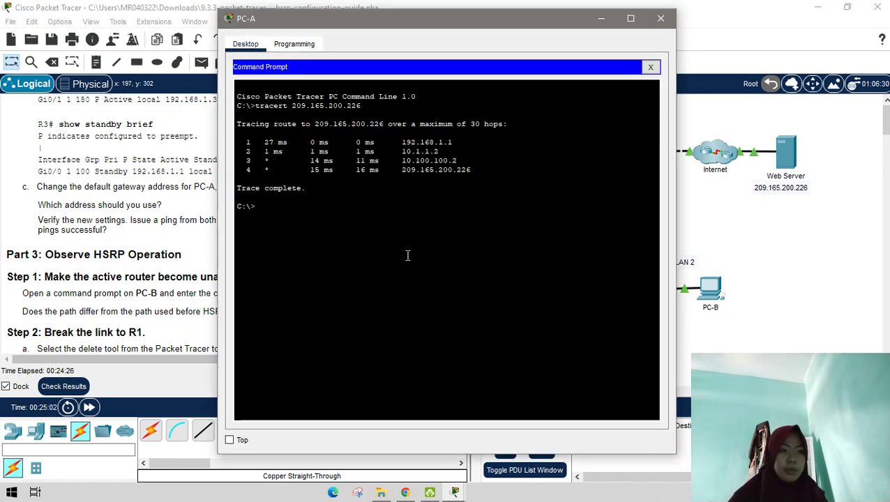
Ping the Web Server at 209.165.200.226 from PC-A, reusing the earlier tracert command line, and minimize PC-A's window.
key(Up)
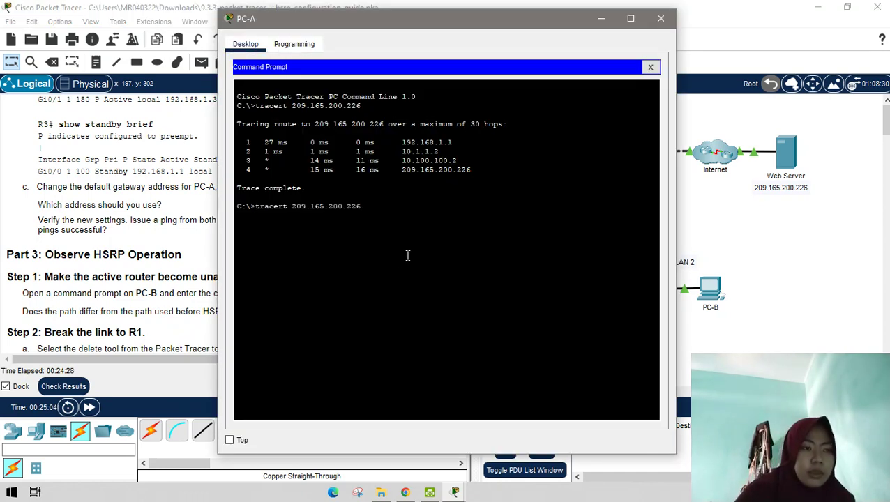
key(Left)
key(Left)
key(Left)
key(Left)
key(Left)
key(Left)
key(Left)
key(Left)
key(Left)
key(Left)
key(Left)
key(Left)
key(Left)
key(Left)
key(Left)
key(Left)
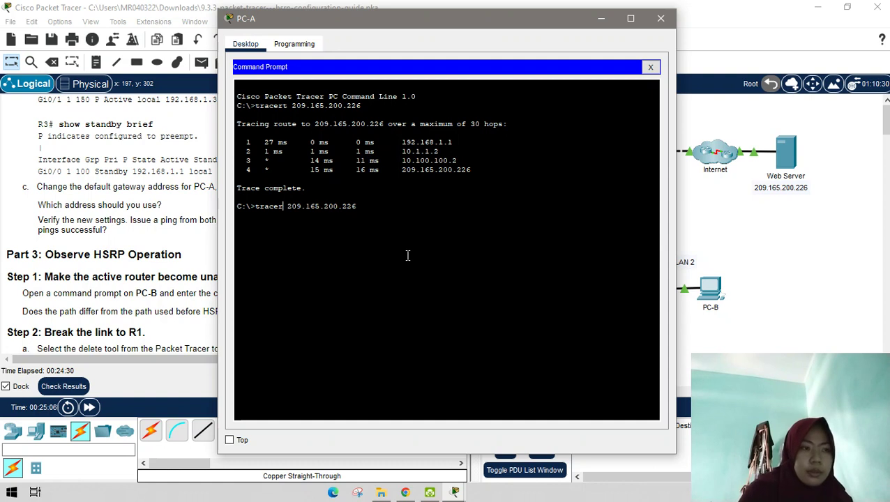
key(BackSpace)
key(BackSpace)
key(BackSpace)
key(BackSpace)
key(BackSpace)
key(BackSpace)
key(BackSpace)
text(ping)
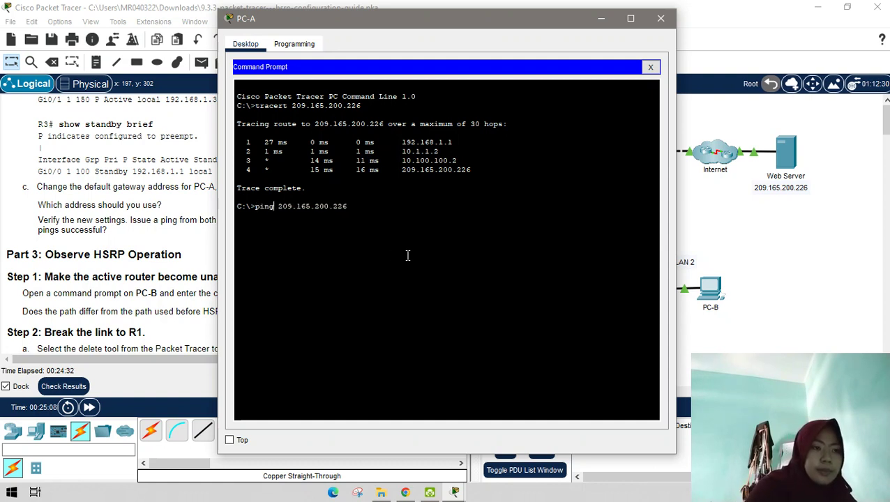
key(Return)
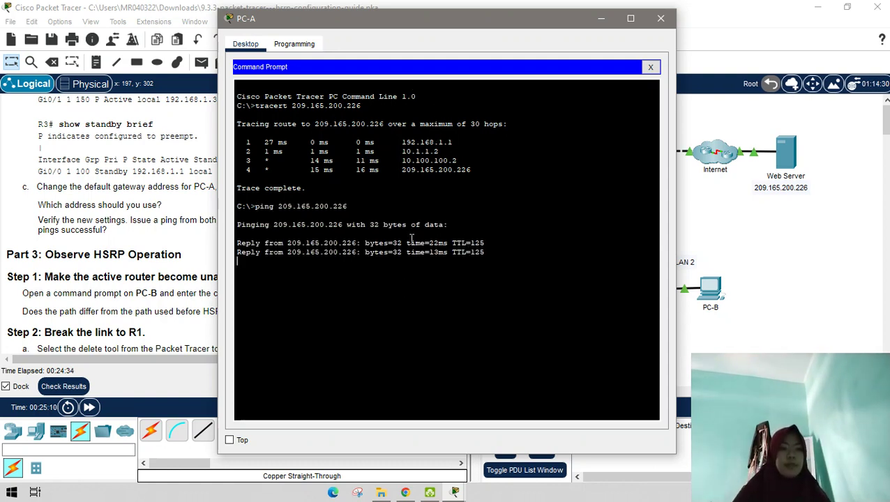
click(599, 21)
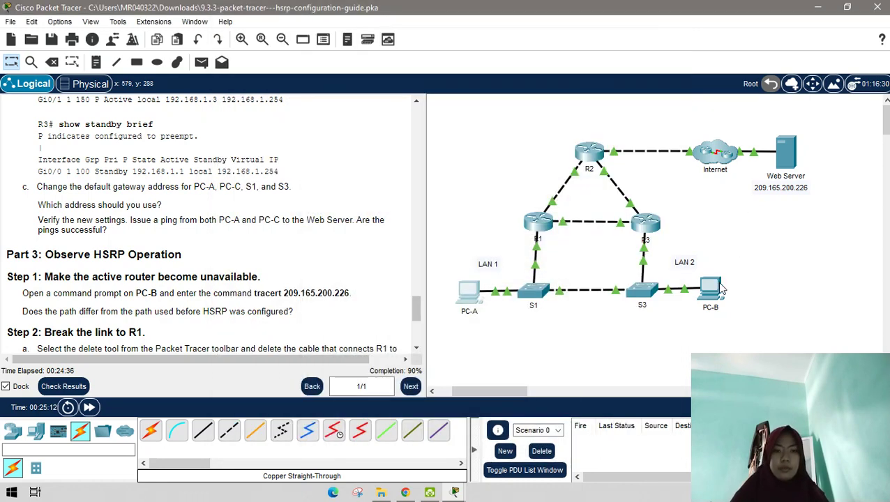
Ping the Web Server at 209.165.200.226 from PC-B's Command Prompt and minimize PC-B's window.
click(710, 289)
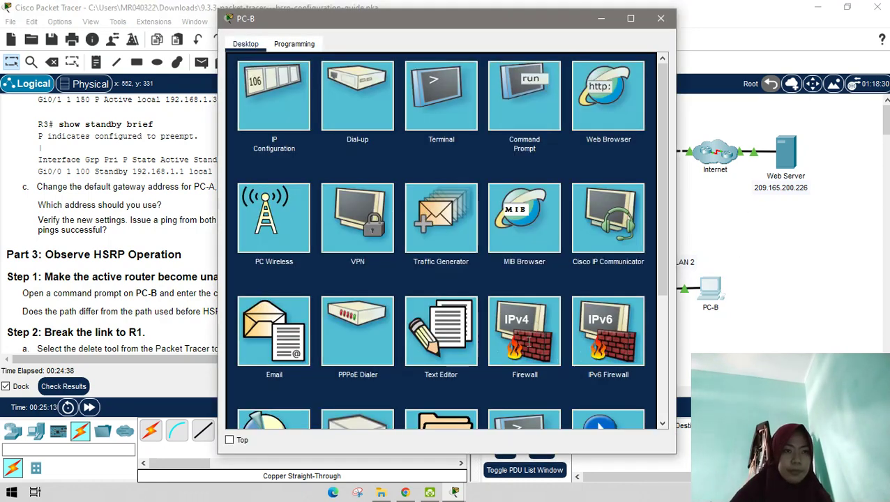
click(547, 87)
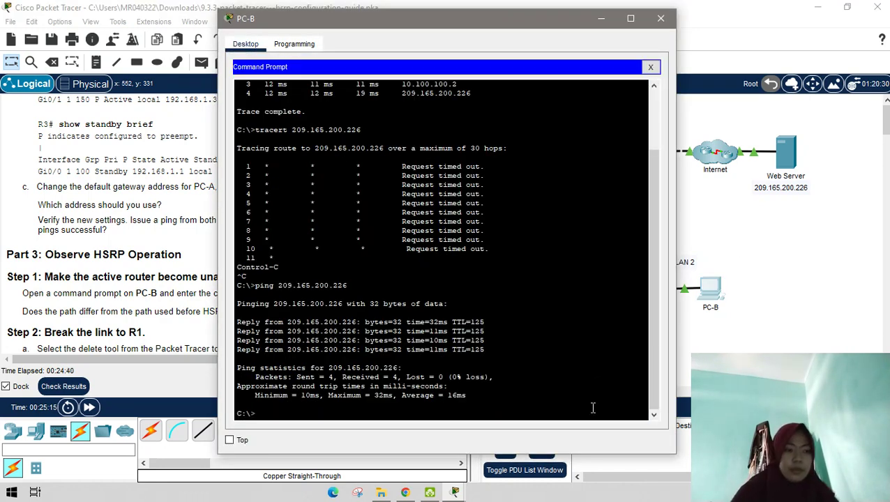
key(Return)
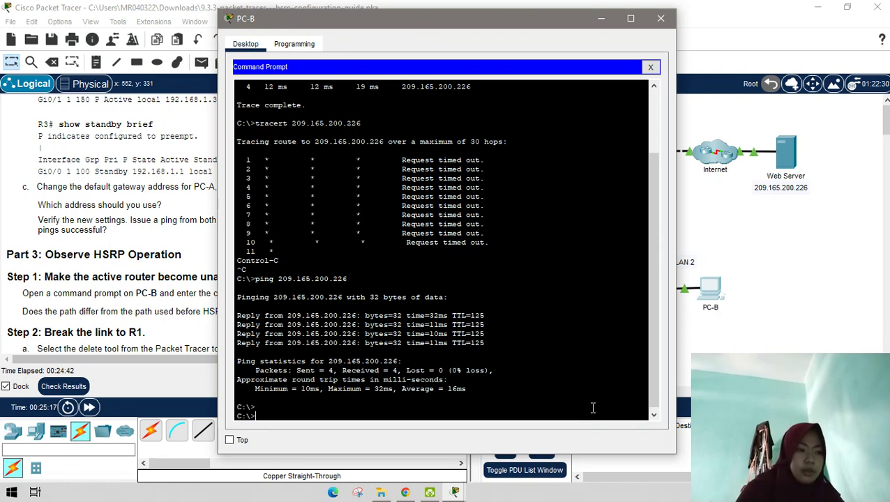
key(Up)
key(Return)
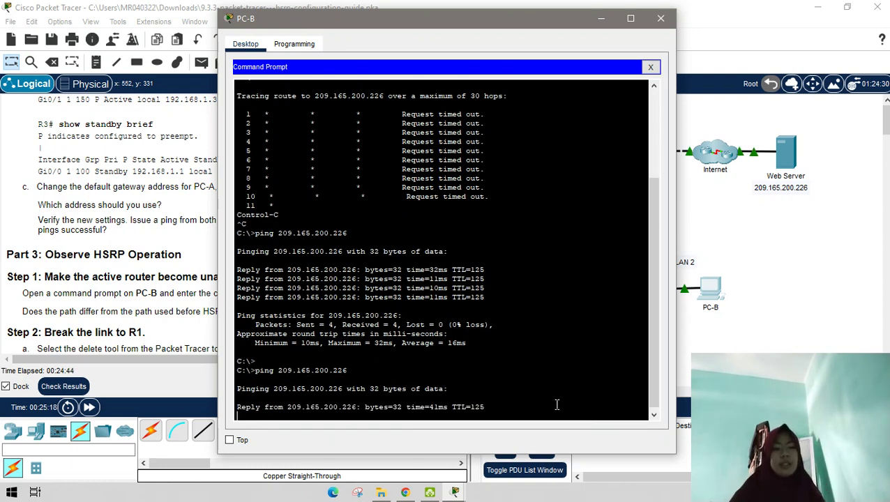
click(602, 18)
Open PC-B's Command Prompt and place its window beside the Part 3 Step 1 instructions so both are readable.
scroll(244, 327, down, 3)
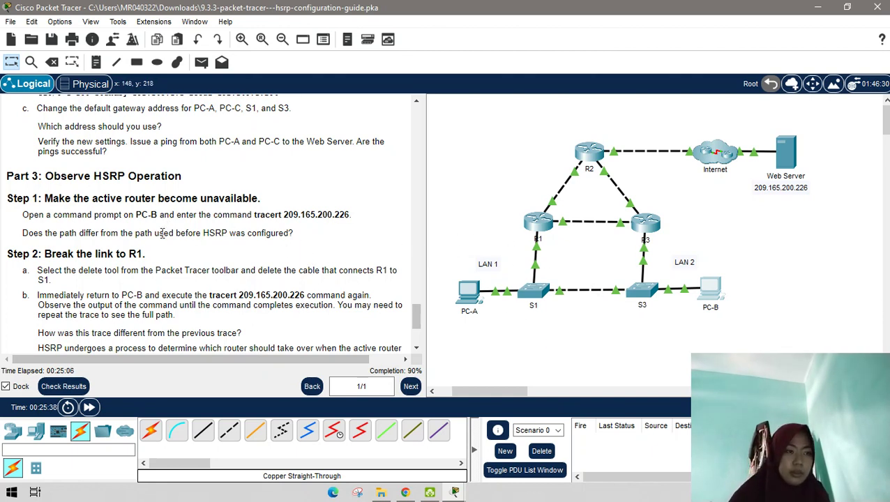
click(711, 287)
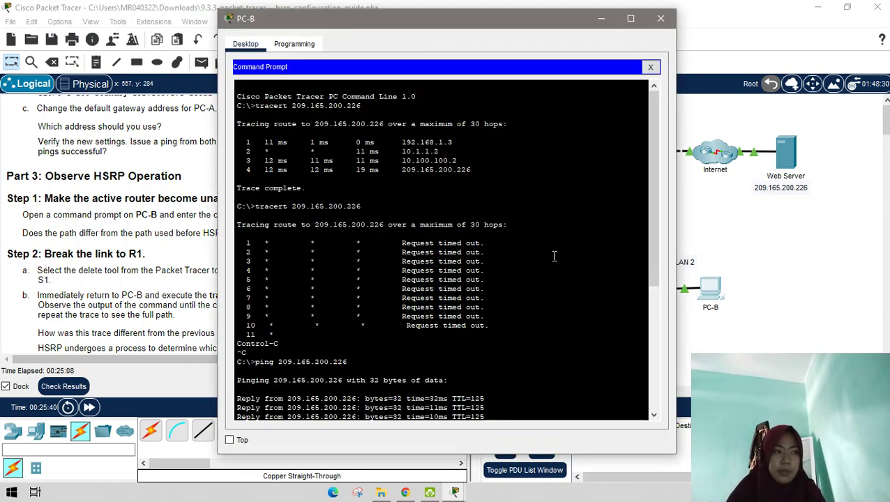
scroll(594, 332, down, 8)
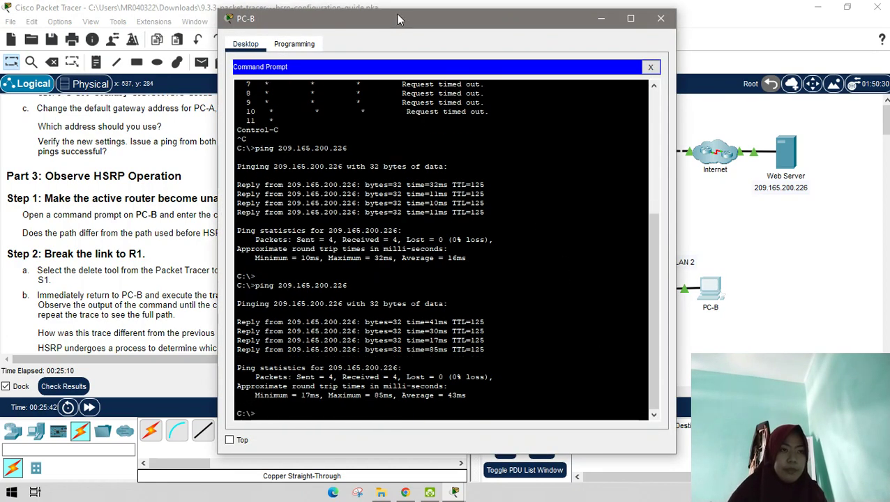
drag(397, 19, 286, 0)
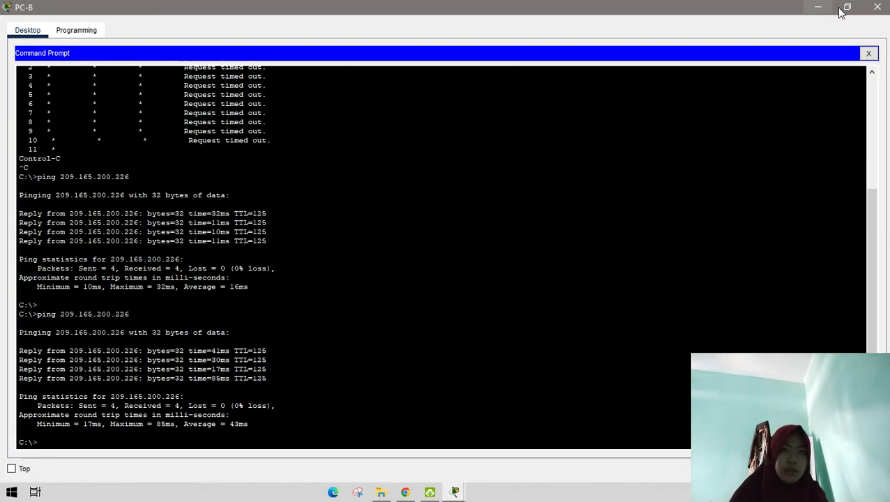
drag(449, 6, 448, 44)
drag(527, 21, 756, 17)
Run tracert 209.165.200.226 in PC-B's Command Prompt to trace the route to the Web Server.
key(Return)
key(Return)
key(Return)
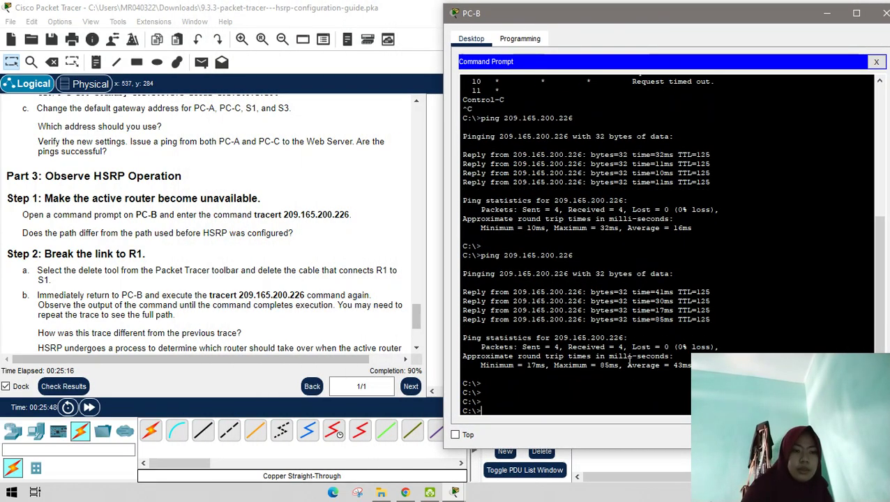
text(tracert 209.165.200.226)
key(Return)
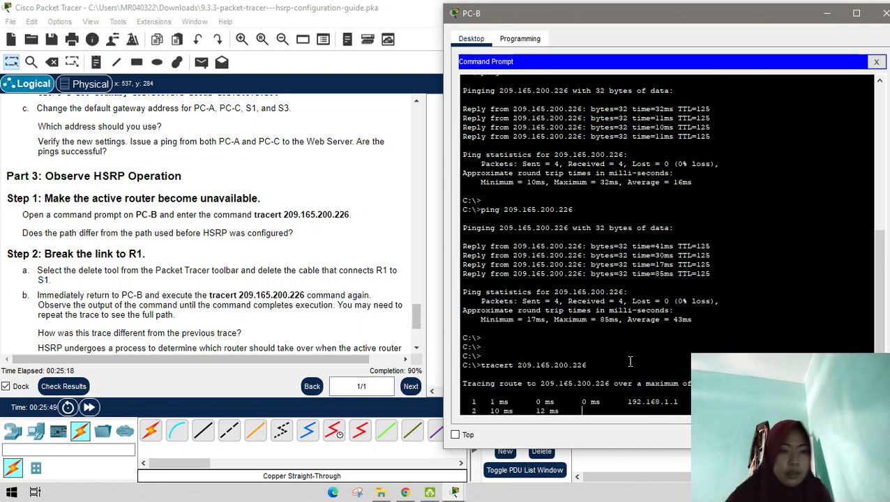
drag(680, 14, 518, 5)
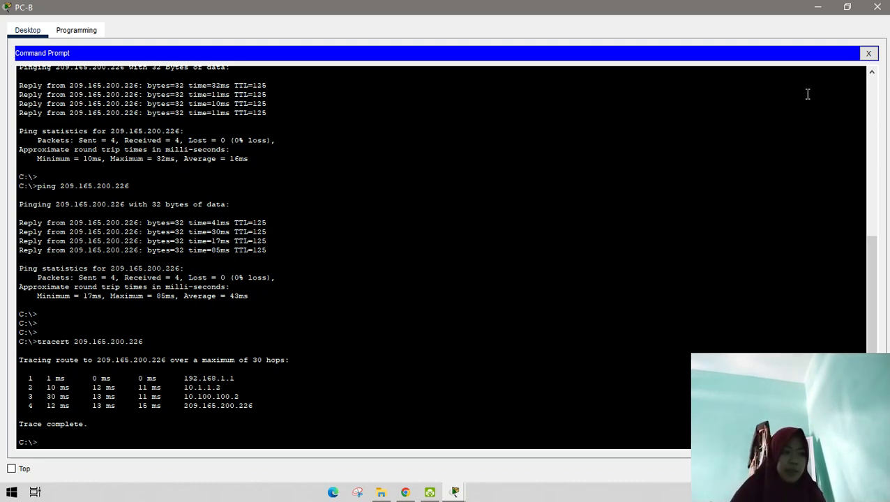
click(847, 7)
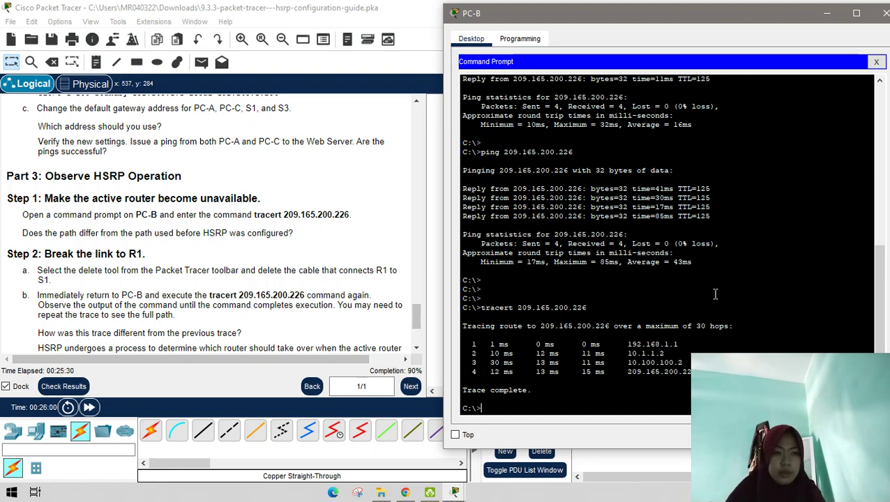
Examine PC-B's earliest trace to the Web Server alongside the router addresses in the Addressing Table.
scroll(716, 294, up, 10)
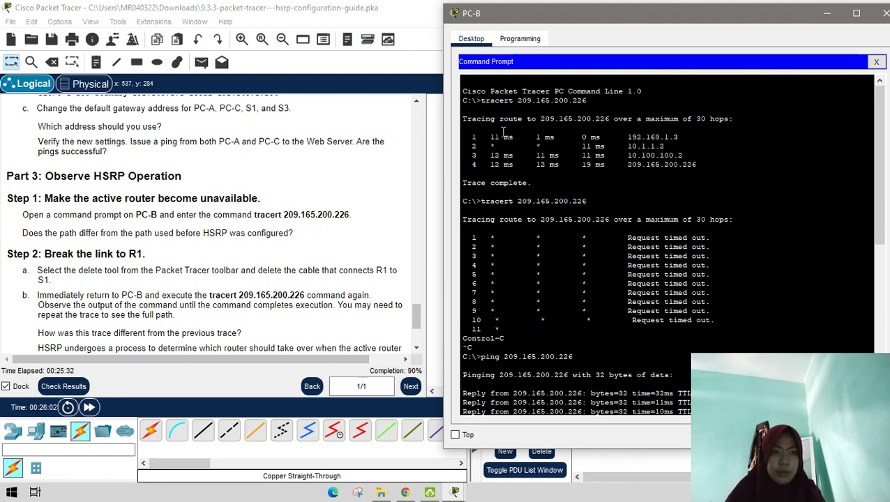
scroll(632, 180, down, 5)
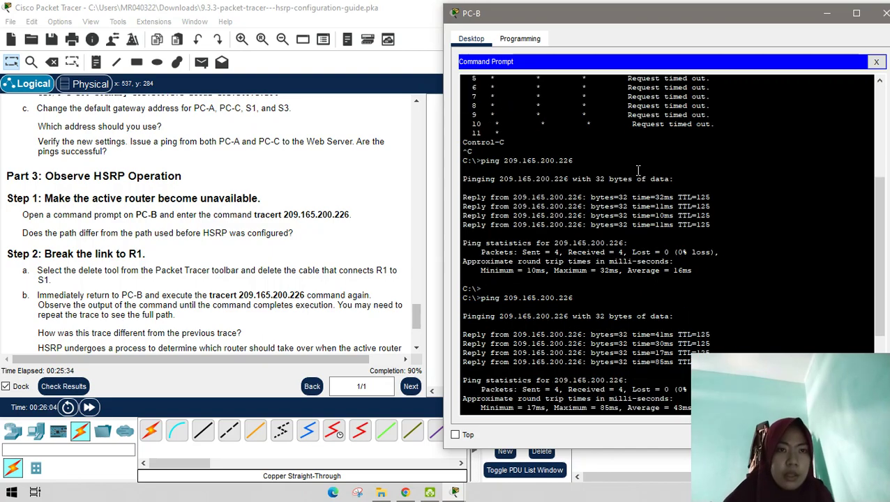
scroll(640, 173, up, 5)
scroll(313, 223, up, 20)
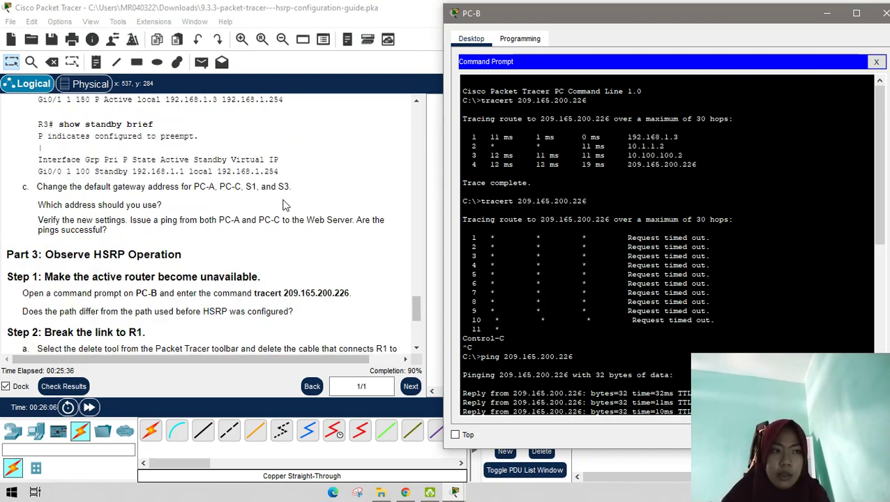
scroll(312, 224, up, 10)
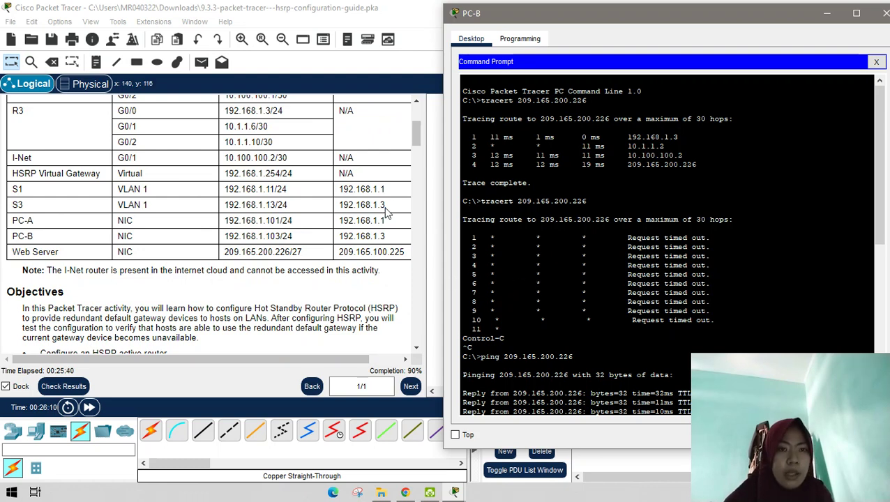
scroll(253, 257, up, 3)
scroll(253, 257, down, 1)
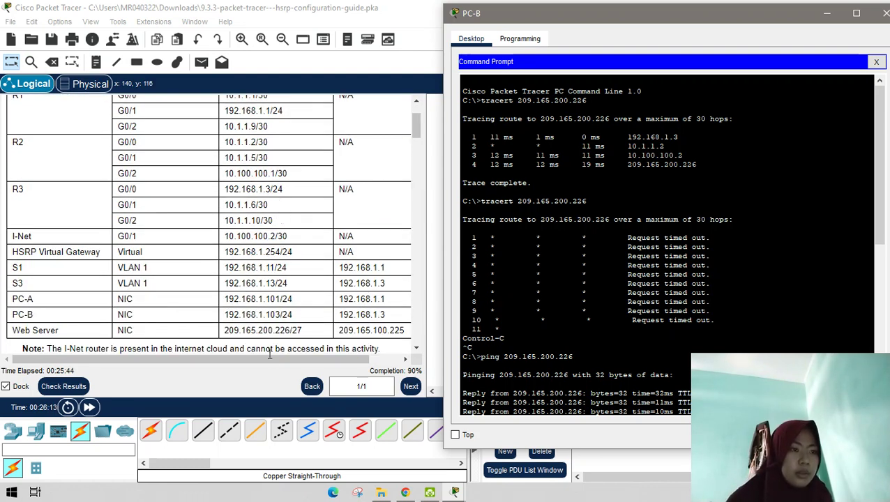
scroll(279, 248, up, 2)
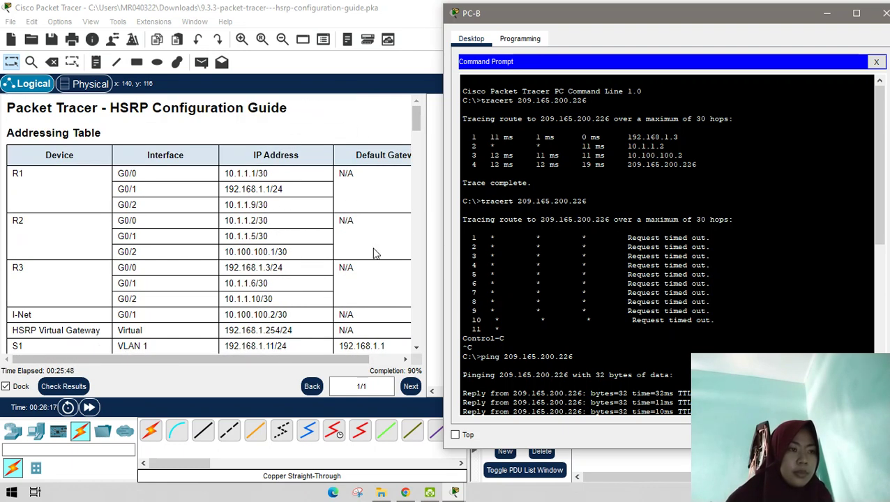
scroll(375, 254, down, 4)
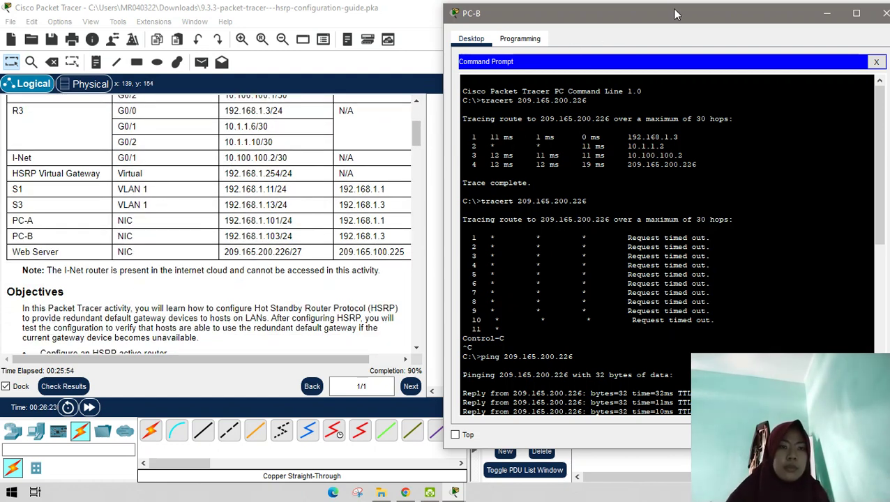
Compare PC-B's first and latest traces with the topology and the Addressing Table, and minimize PC-B's window.
drag(676, 14, 295, 44)
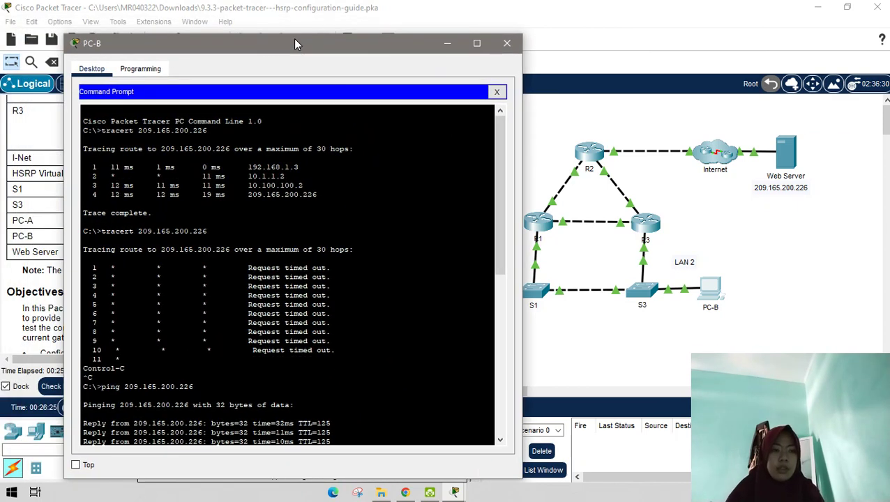
scroll(258, 341, down, 10)
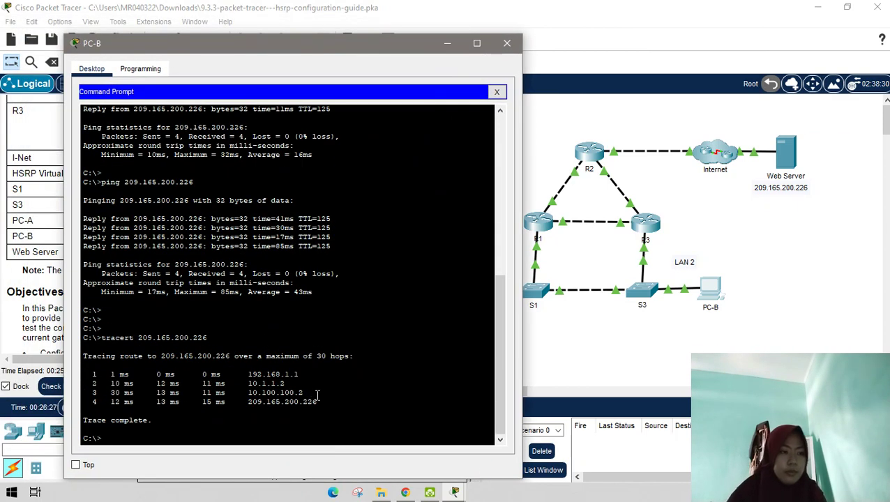
scroll(304, 377, up, 10)
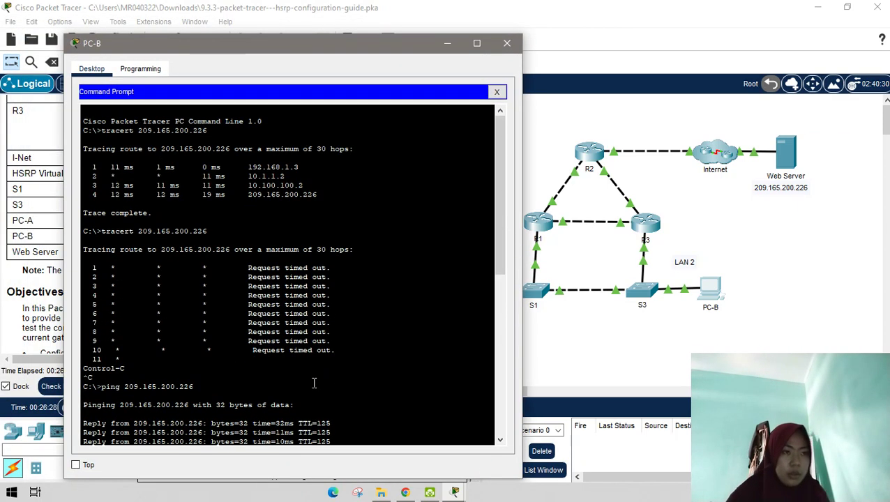
scroll(314, 383, down, 10)
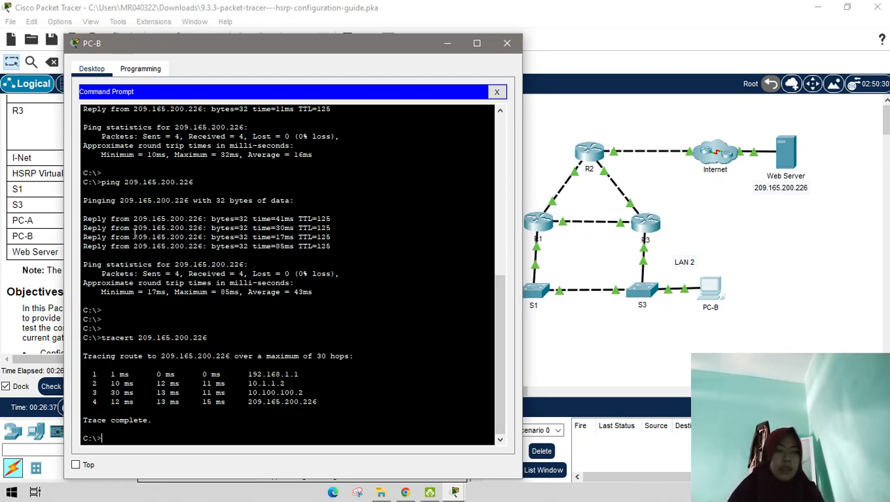
scroll(183, 233, up, 7)
drag(272, 43, 563, 40)
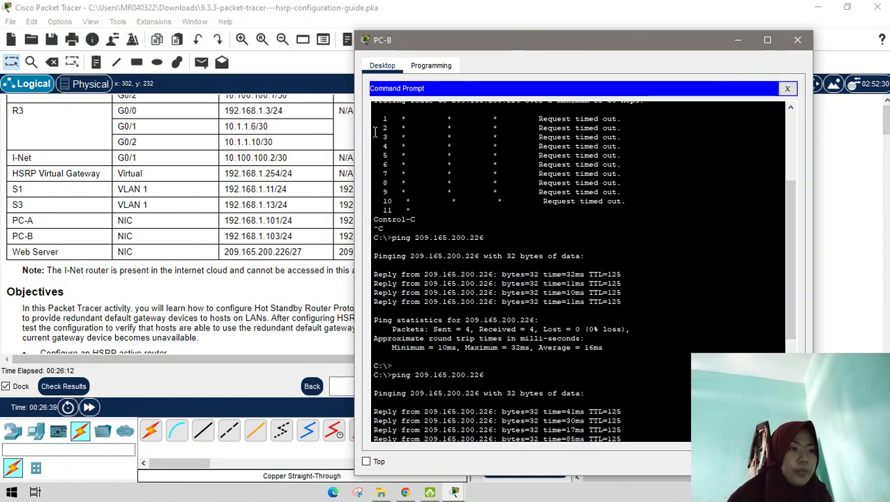
scroll(237, 168, up, 5)
scroll(653, 316, down, 7)
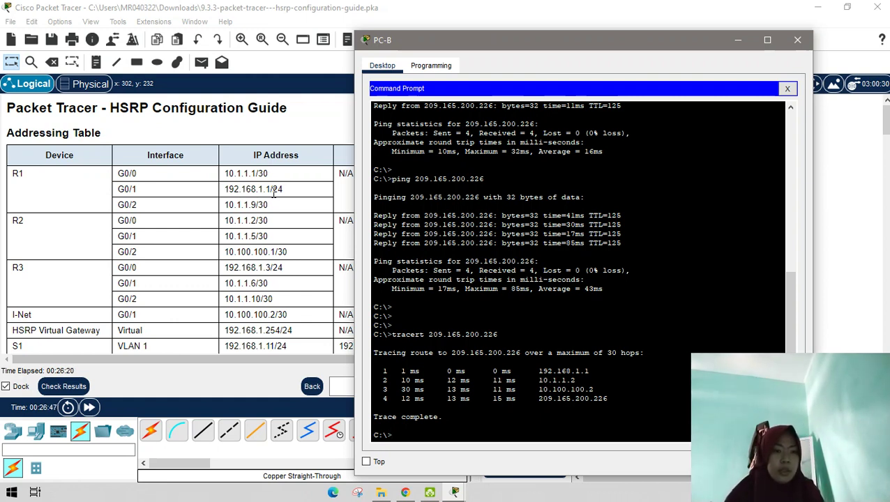
mouse_move(607, 45)
mouse_down()
mouse_move(440, 278)
mouse_move(354, 328)
mouse_move(685, 232)
mouse_move(602, 112)
mouse_move(623, 84)
mouse_up()
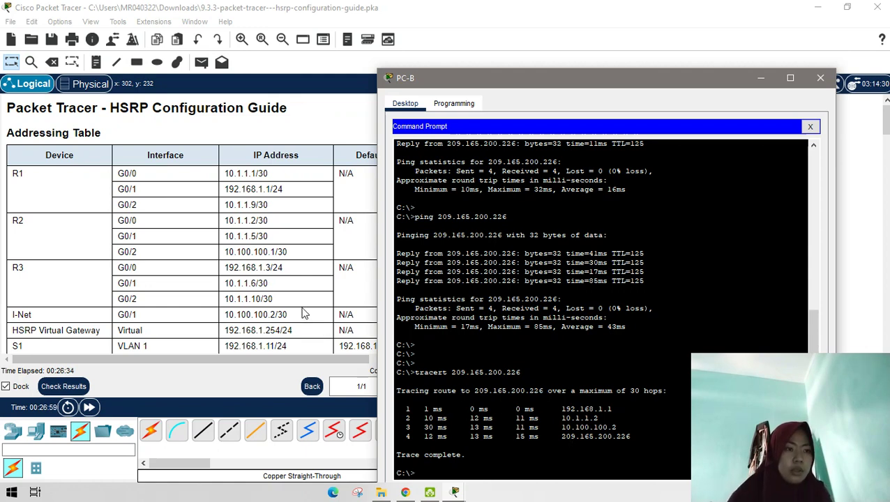
scroll(305, 314, down, 3)
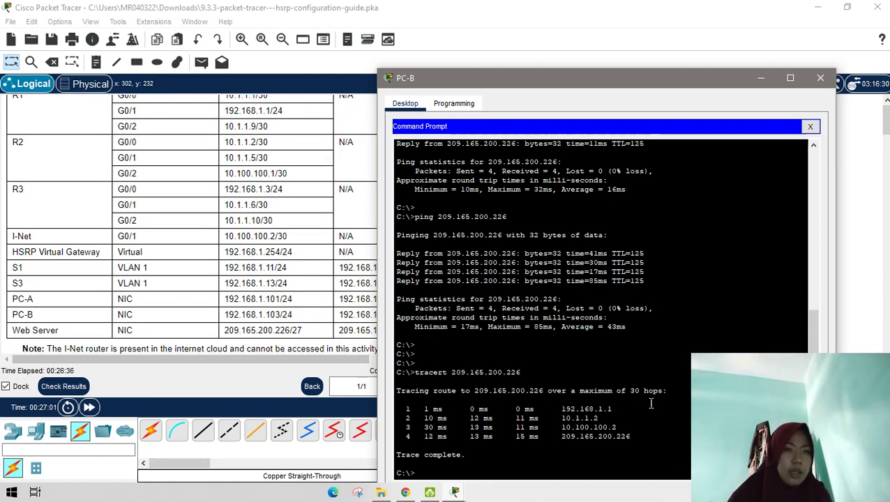
drag(469, 78, 204, 69)
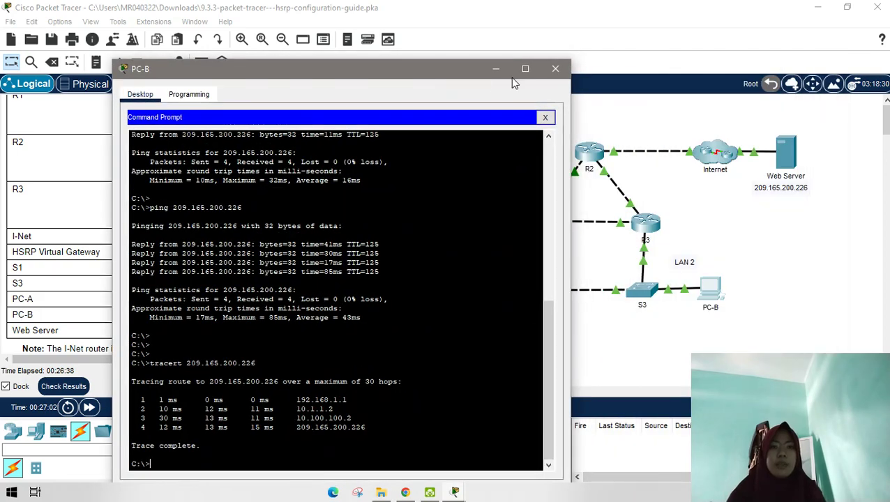
click(488, 68)
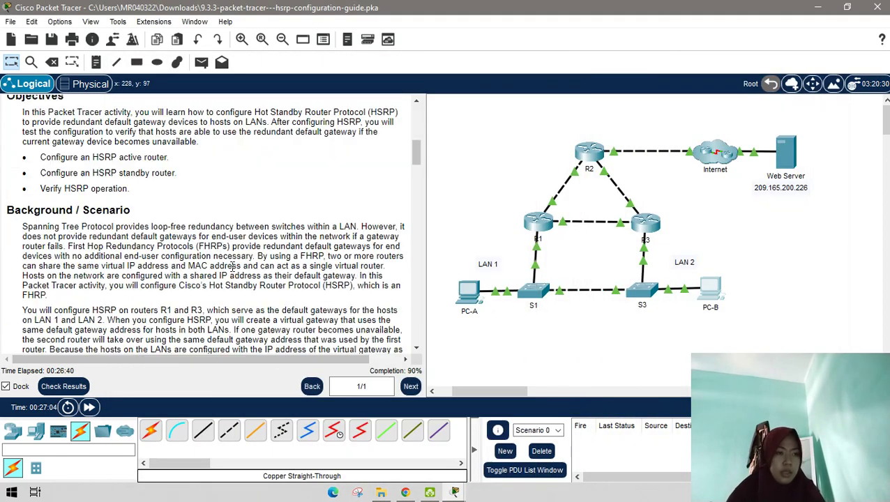
Go to Part 3 Step 2 in the instructions and delete the cable that connects R1 to S1.
scroll(232, 267, down, 10)
scroll(232, 267, down, 20)
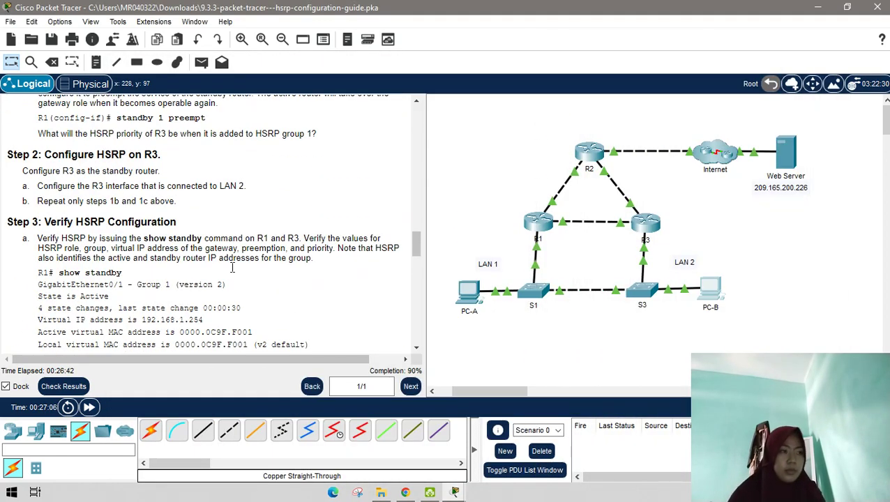
scroll(232, 267, down, 15)
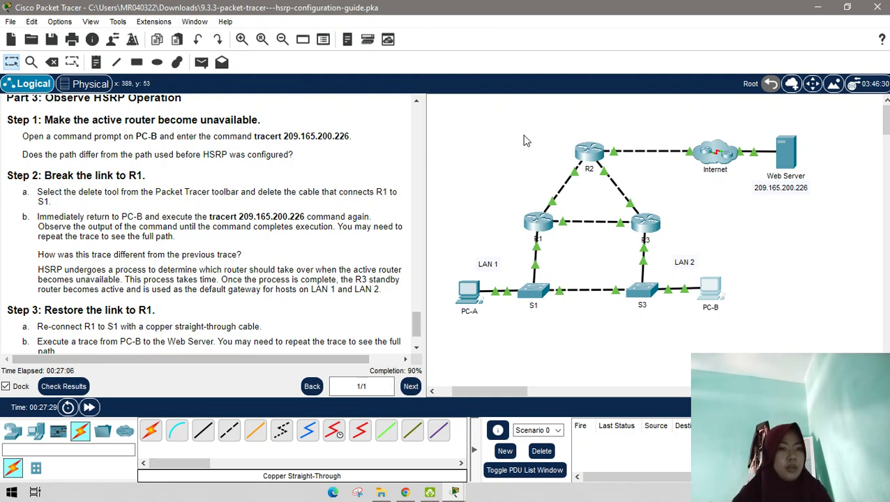
click(52, 62)
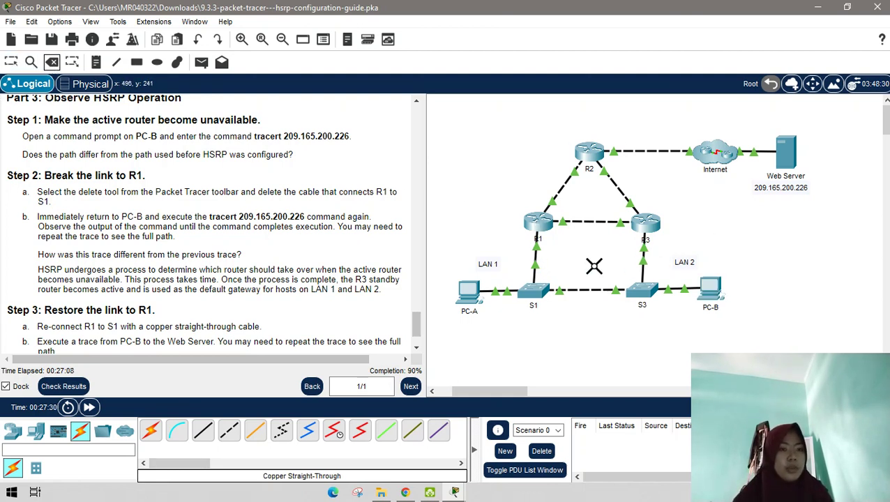
click(535, 256)
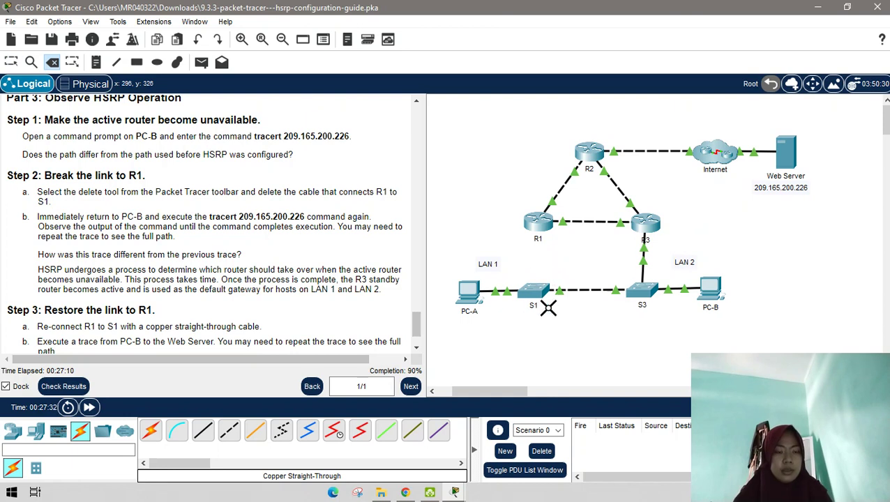
click(11, 62)
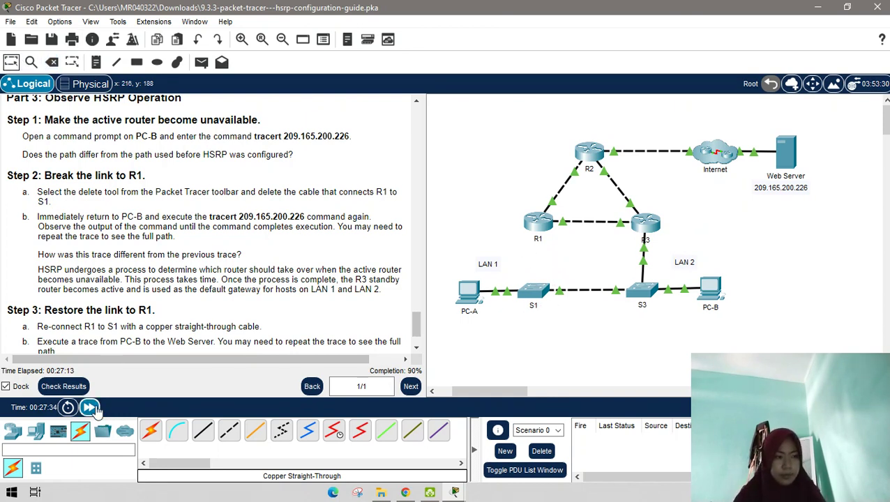
Fast-forward the simulation time, rerun tracert 209.165.200.226 on PC-B, and place its window beside the Step 2 instructions.
click(90, 408)
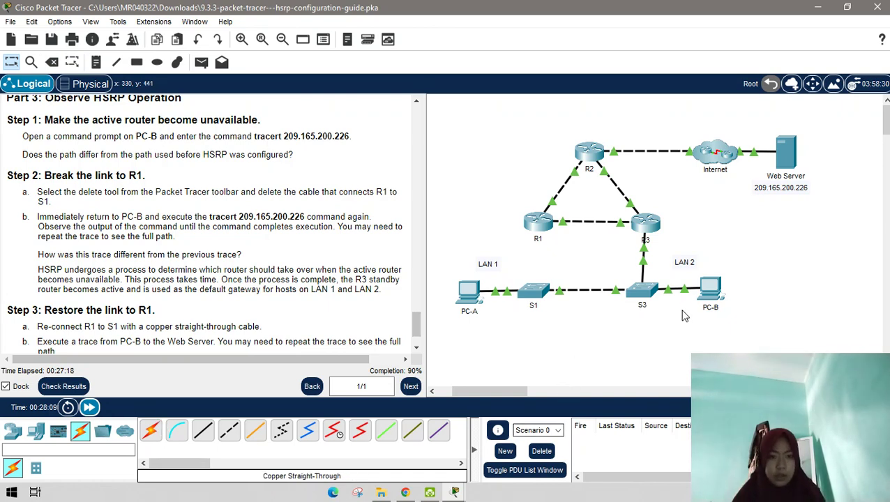
click(715, 285)
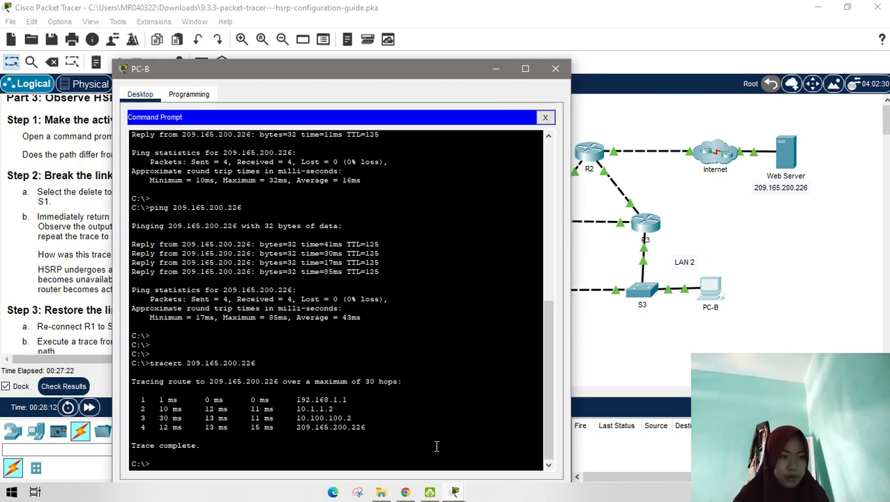
key(Up)
key(Return)
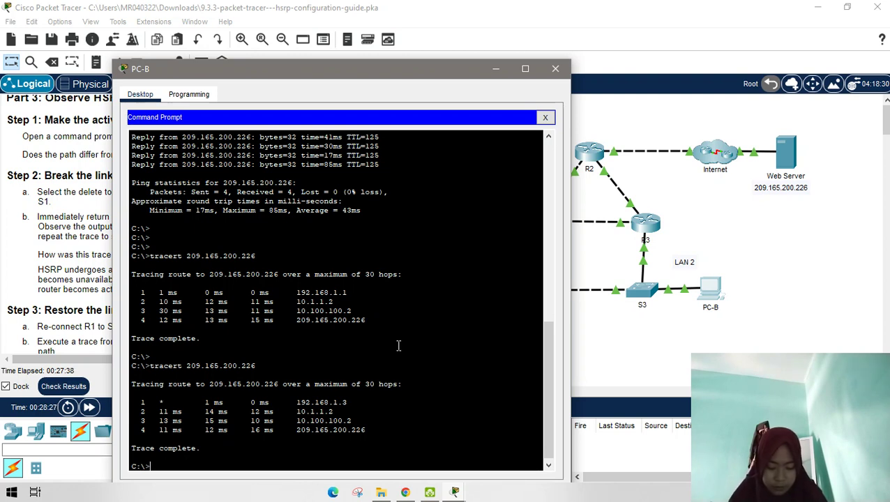
scroll(374, 414, down, 1)
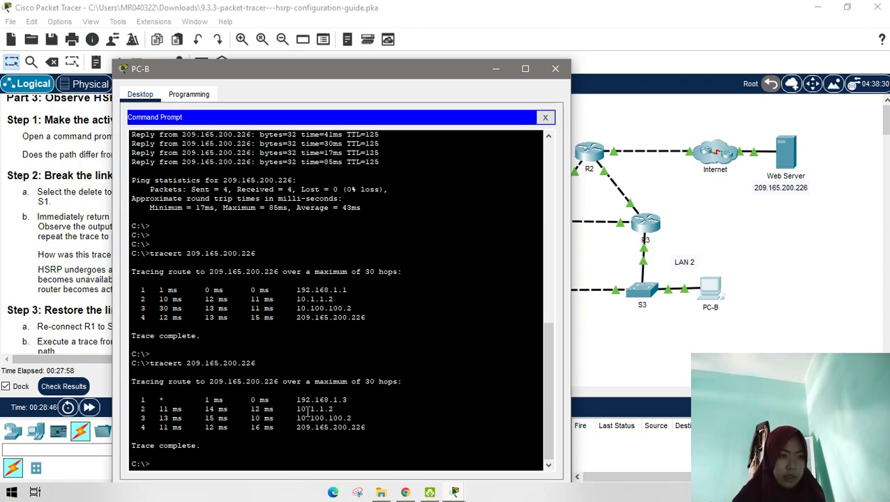
drag(369, 72, 656, 62)
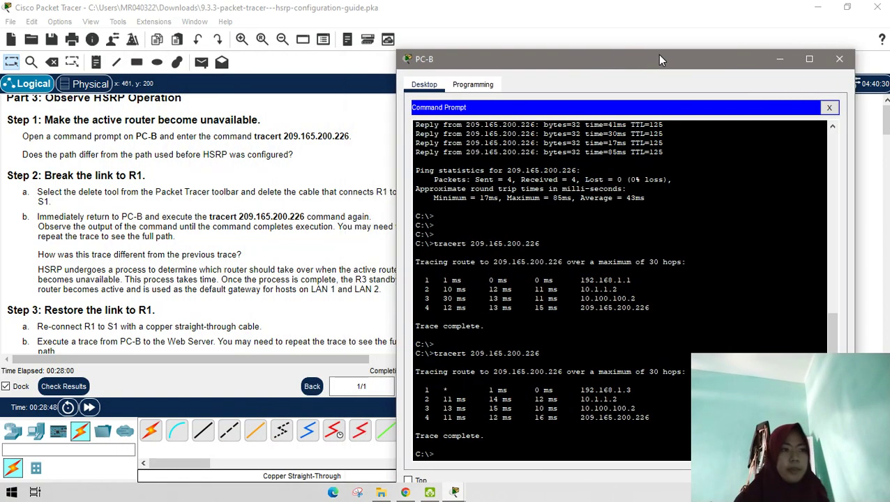
Compare PC-B's latest trace with the router addresses in the Addressing Table, and return to Part 3 Step 3 in the instructions.
scroll(148, 220, up, 5)
scroll(148, 220, up, 20)
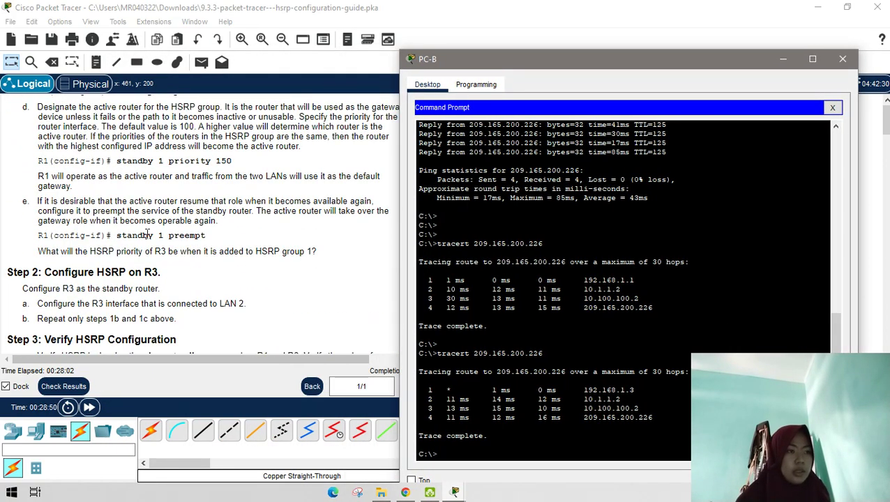
scroll(148, 236, down, 6)
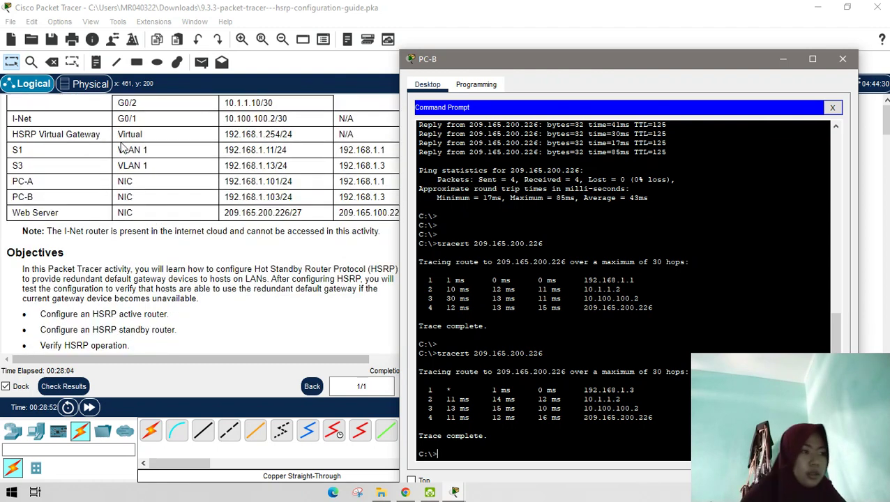
scroll(119, 160, up, 3)
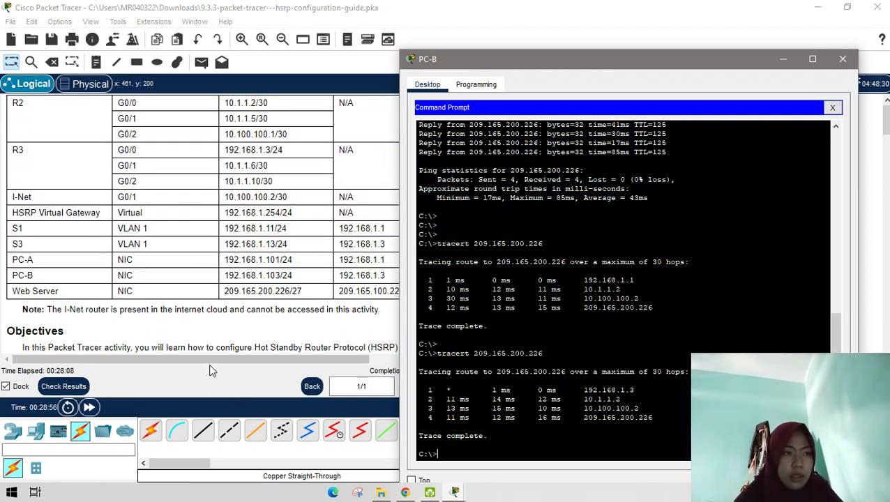
drag(607, 68, 581, 73)
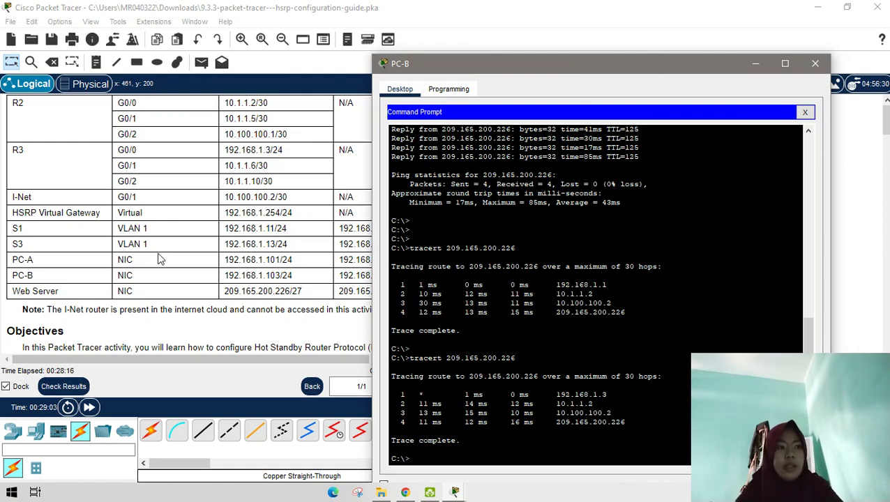
scroll(159, 259, down, 20)
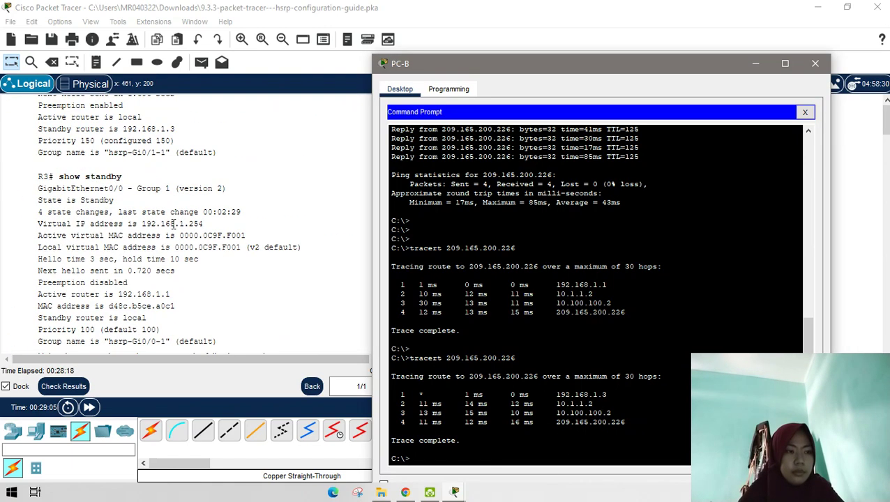
scroll(173, 223, down, 10)
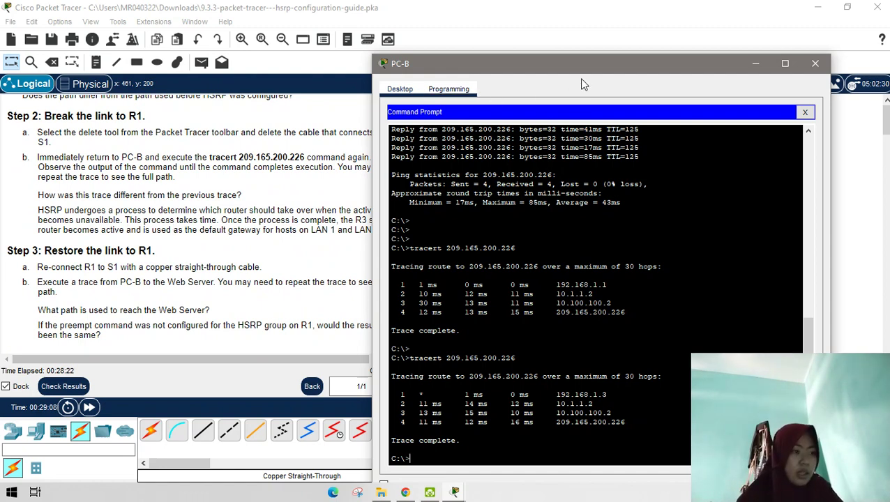
Minimize PC-B's window and reconnect R1 GigabitEthernet0/1 to S1 GigabitEthernet0/2 with a copper straight-through cable.
click(756, 63)
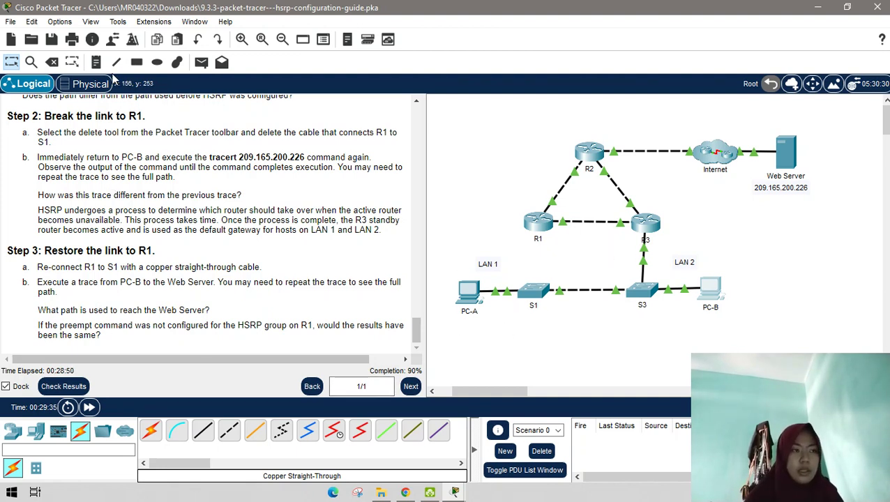
click(203, 430)
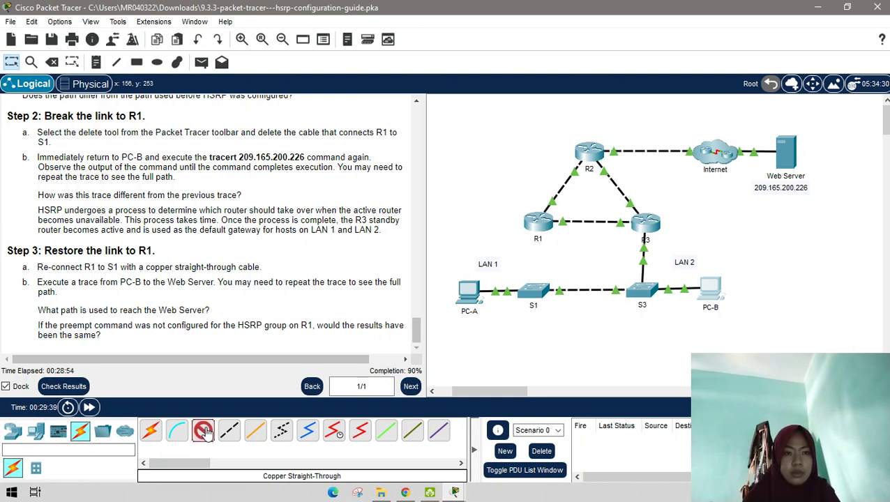
click(544, 227)
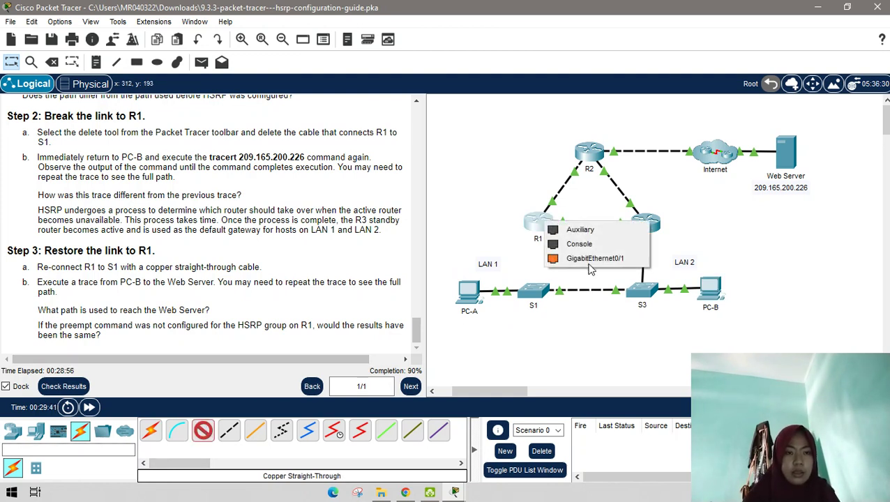
click(553, 259)
click(533, 293)
click(535, 293)
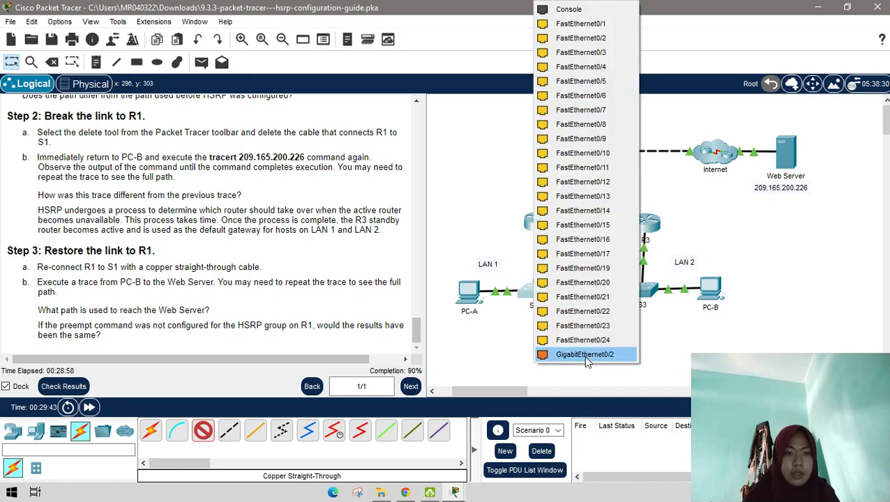
click(583, 356)
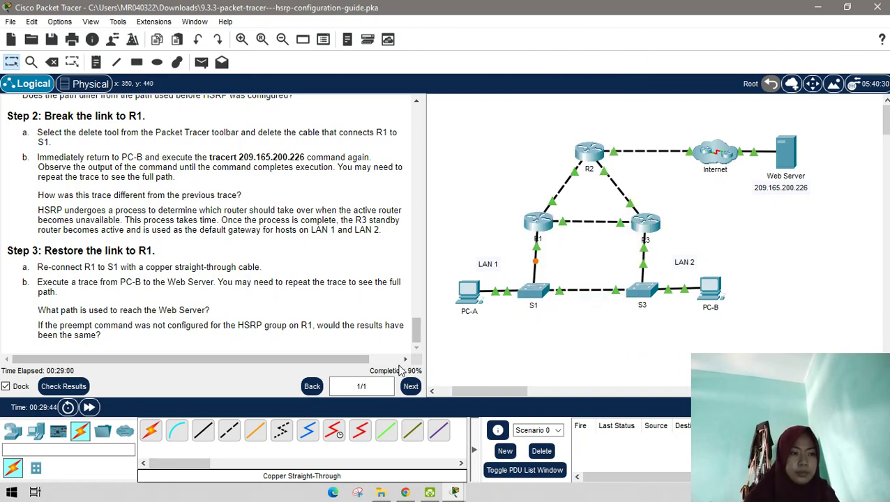
Run tracert 209.165.200.226 again on PC-B and place its window so that the topology is uncovered.
click(472, 297)
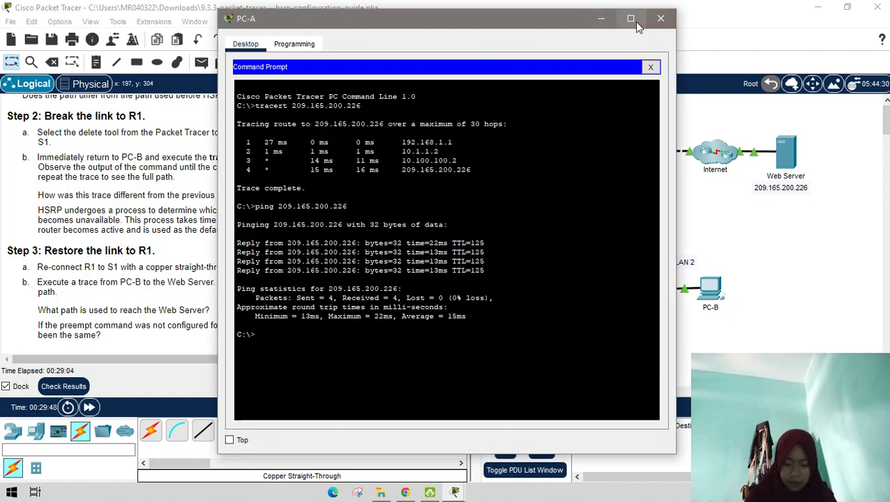
click(656, 21)
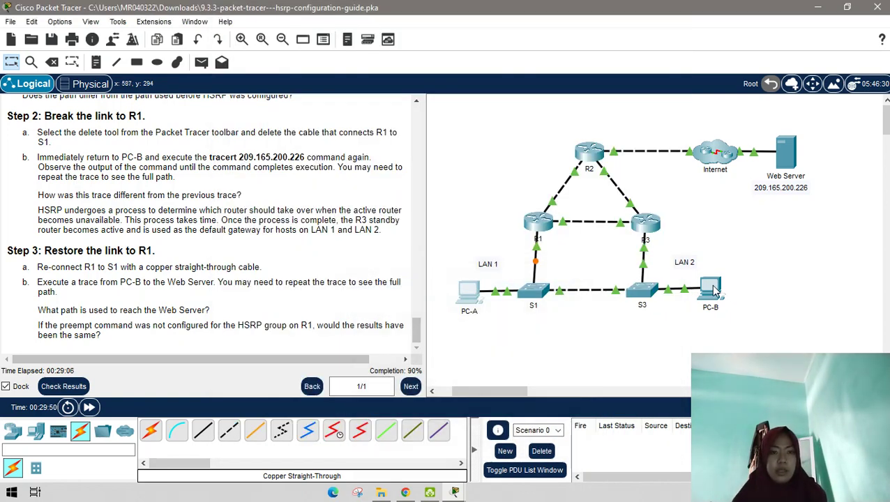
click(601, 297)
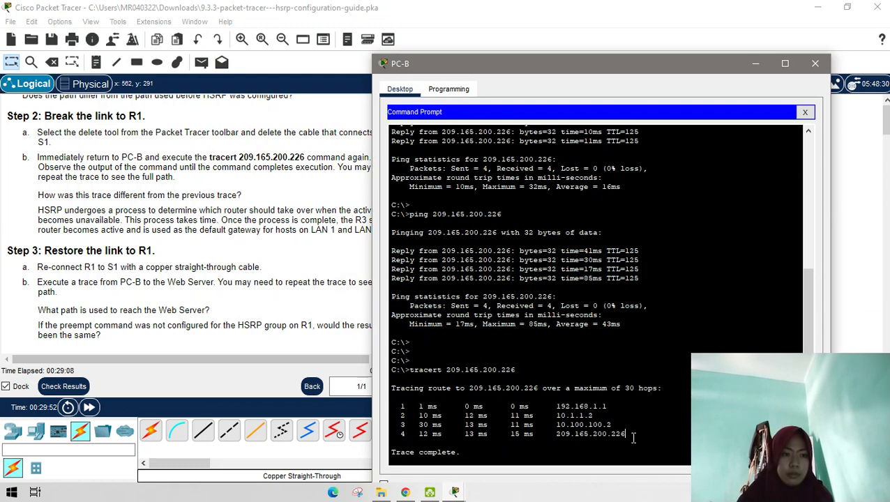
key(Return)
key(Return)
key(Up)
key(Return)
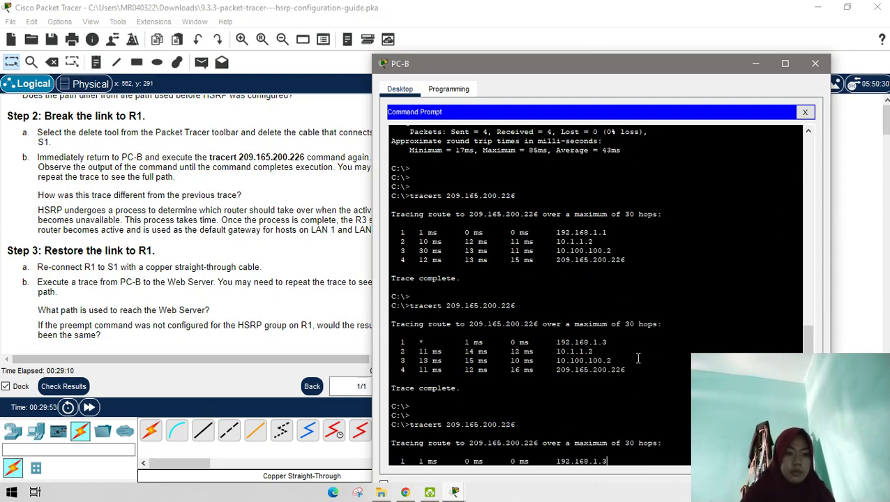
drag(611, 72, 587, 18)
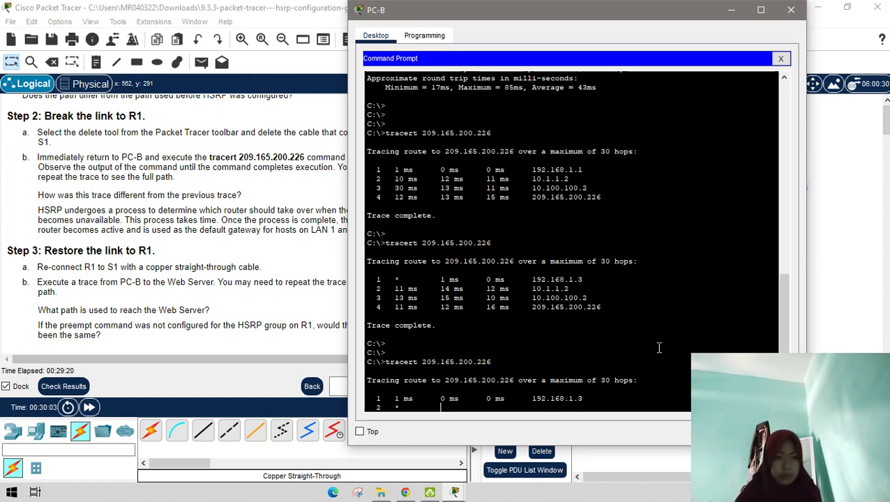
drag(588, 16, 293, 30)
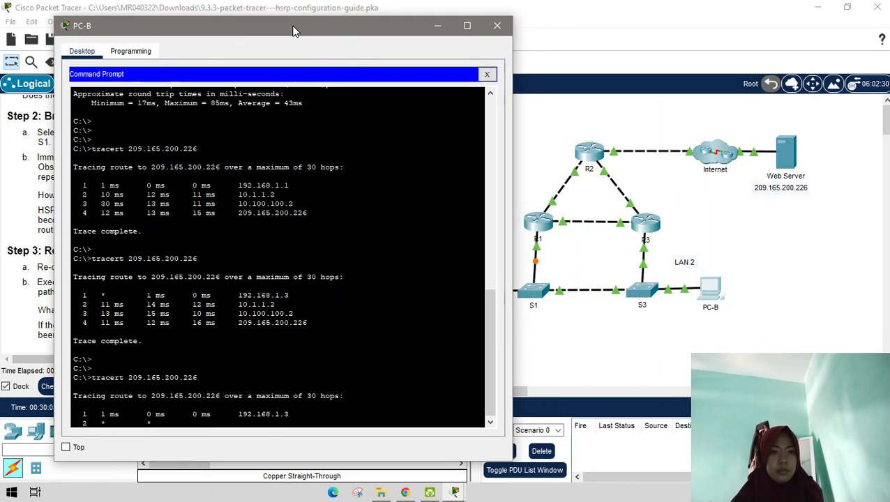
Minimize PC-B's window, fast-forward the simulation time, and repeat tracert 209.165.200.226 on PC-B.
click(436, 28)
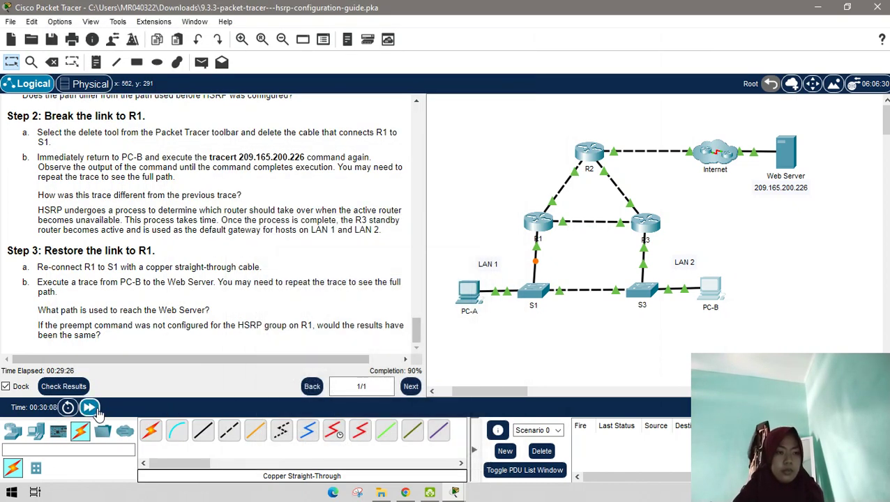
click(97, 414)
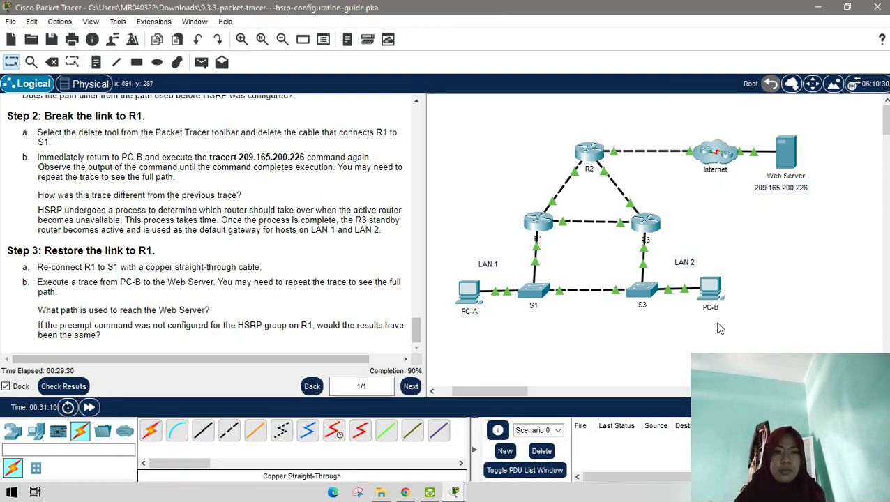
mouse_move(502, 13)
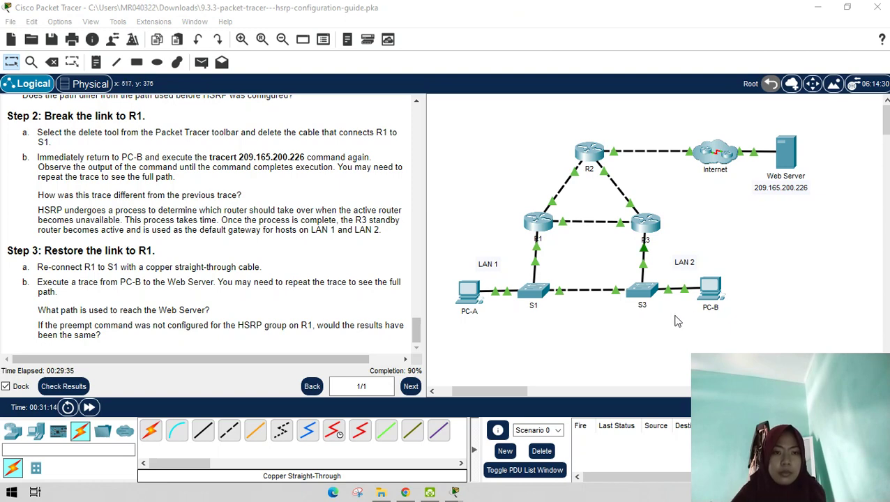
click(711, 299)
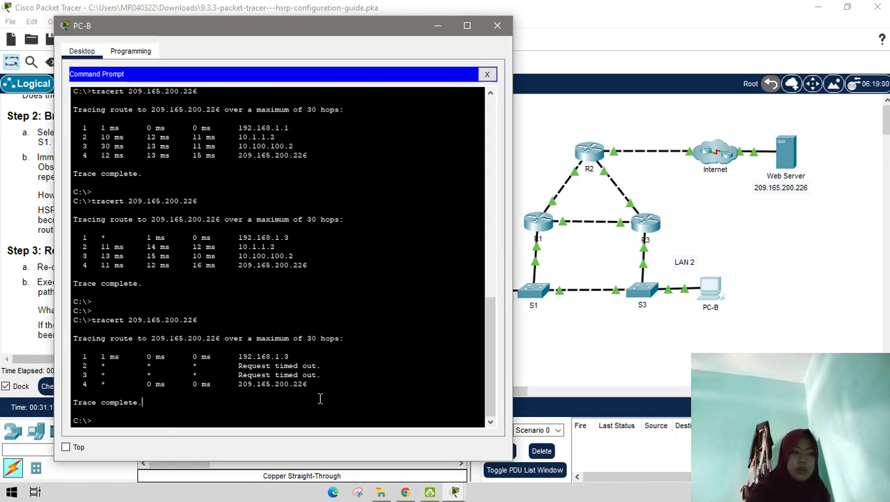
key(Up)
key(Return)
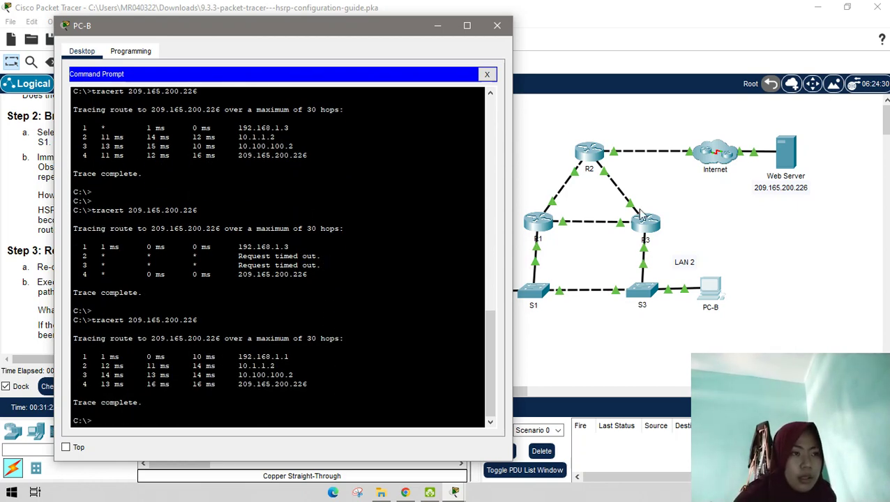
Compare PC-B's trace over the restored link with the Addressing Table and the topology, and minimize PC-B's window.
drag(288, 27, 656, 20)
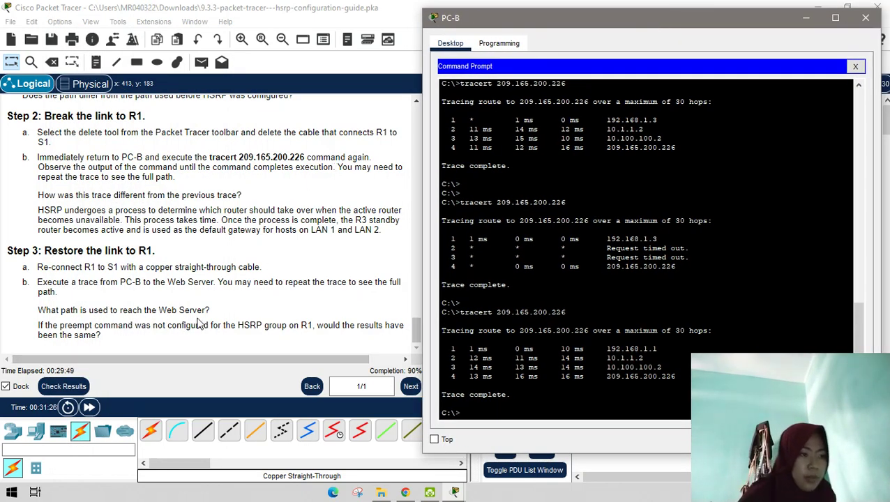
scroll(167, 311, up, 15)
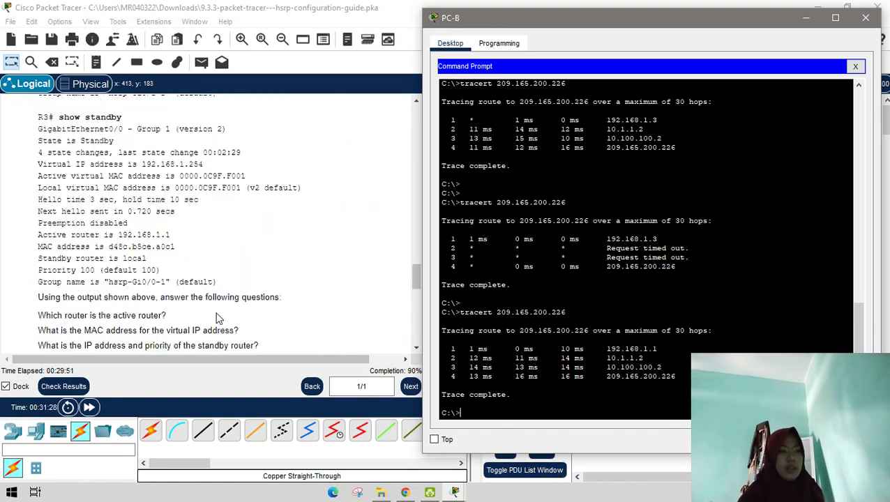
scroll(210, 301, up, 20)
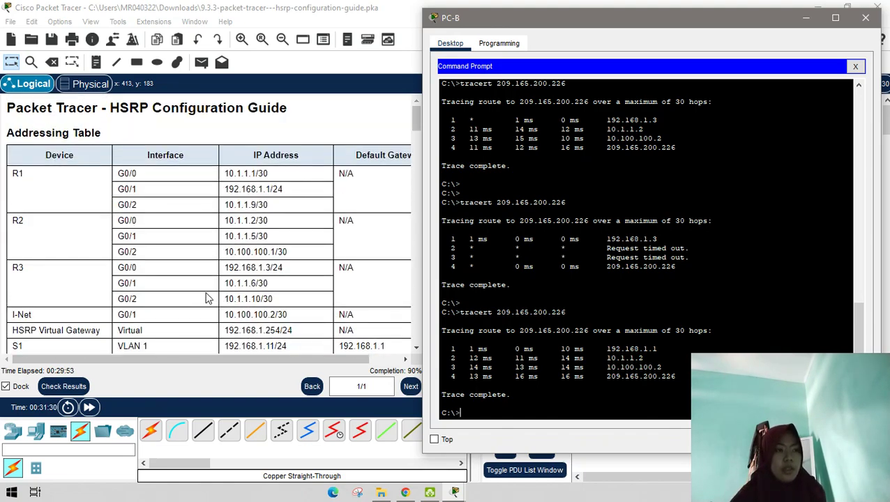
scroll(207, 299, down, 3)
scroll(206, 298, down, 3)
scroll(206, 296, up, 5)
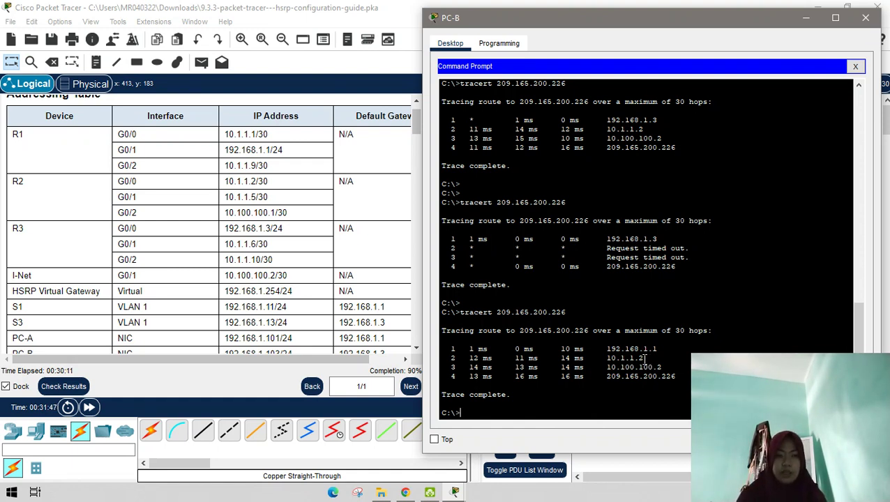
drag(668, 23, 273, 32)
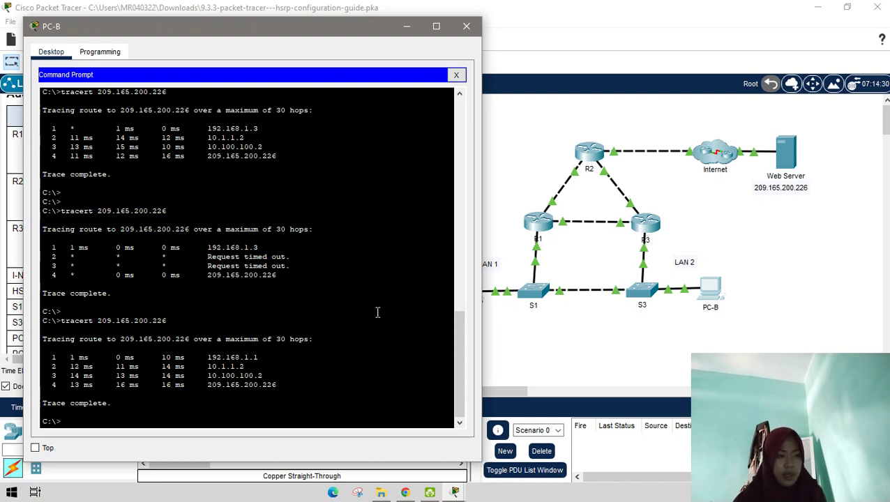
click(412, 28)
Return to Part 3 Step 3 in the instructions and check the activity results by assessment item.
scroll(160, 240, down, 15)
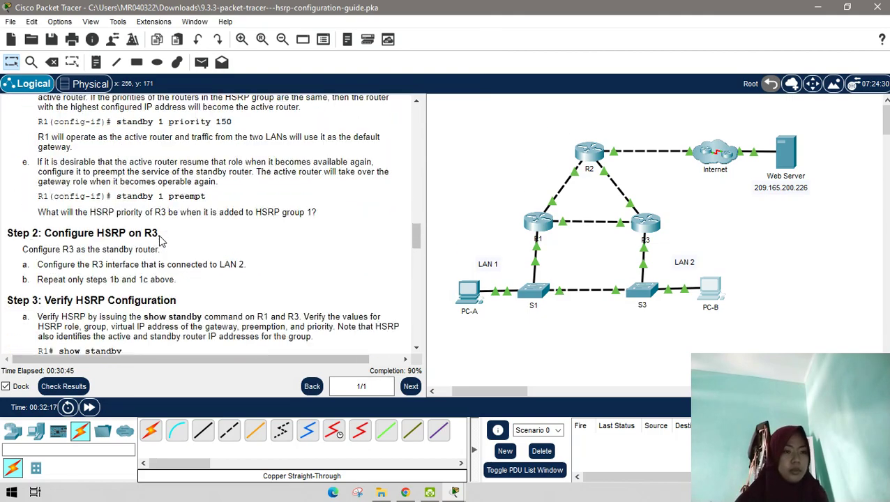
scroll(160, 240, down, 15)
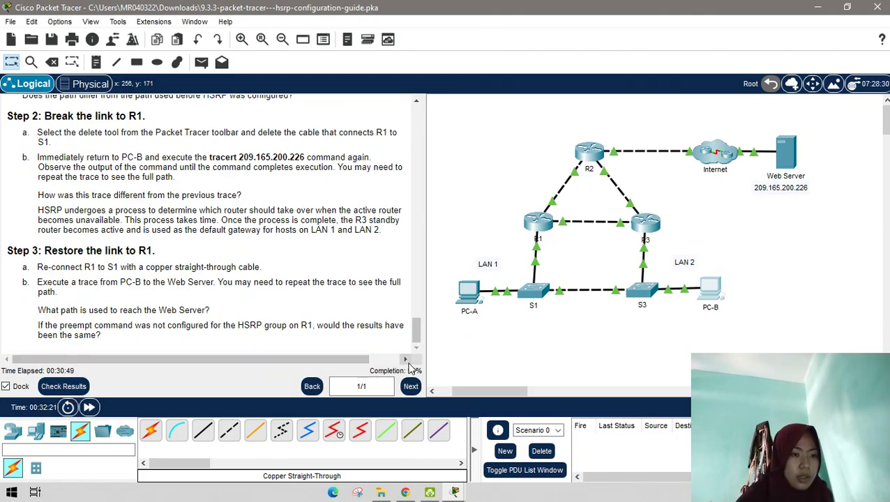
click(85, 389)
click(105, 92)
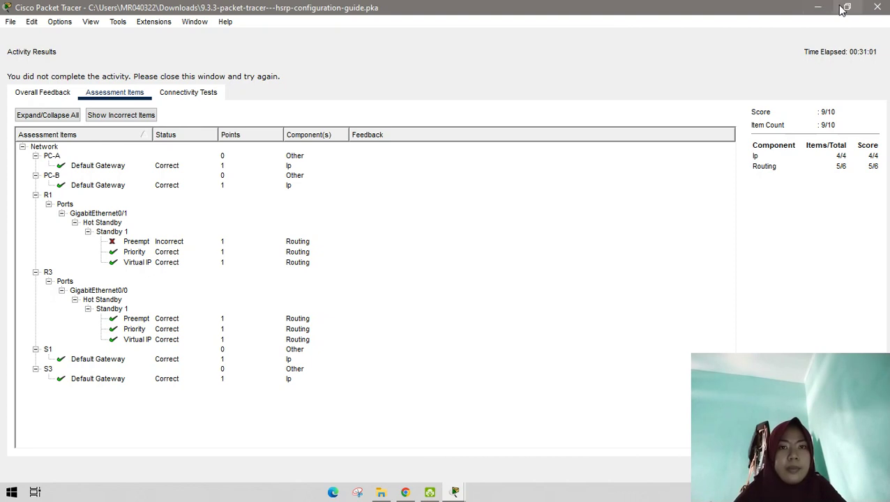
Close the activity results and maximize the main workspace window again.
key(super+d)
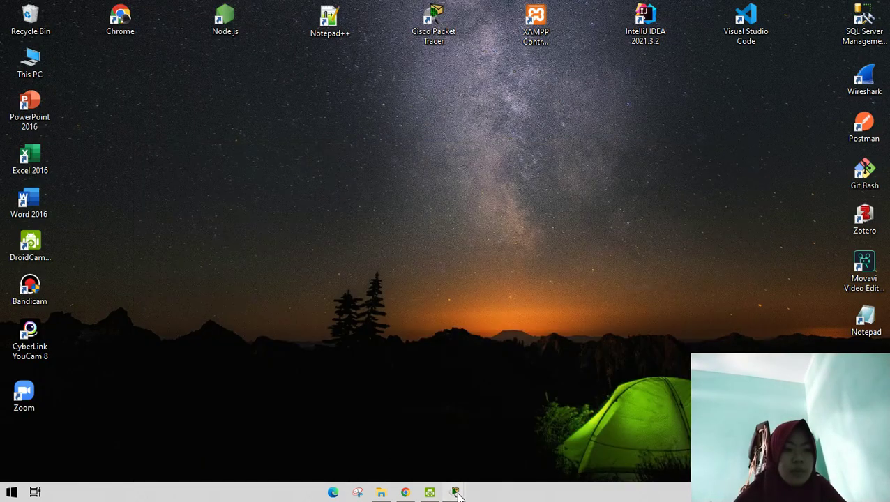
mouse_move(457, 496)
click(197, 429)
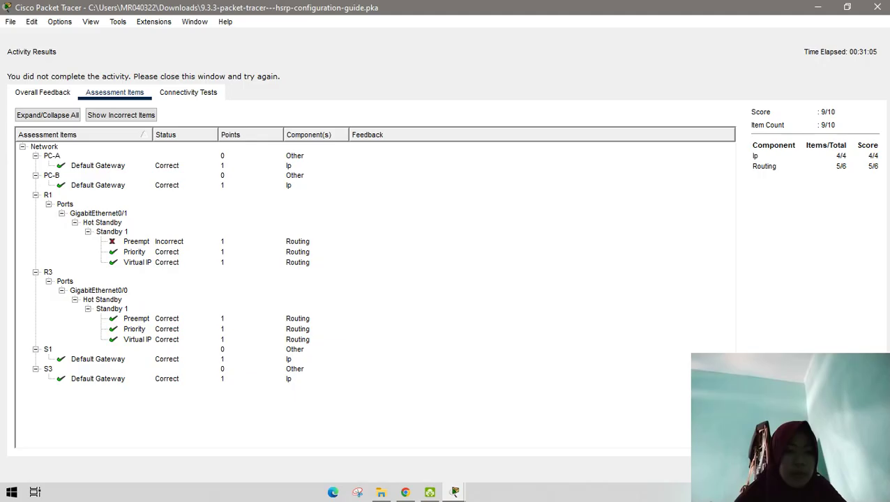
click(848, 7)
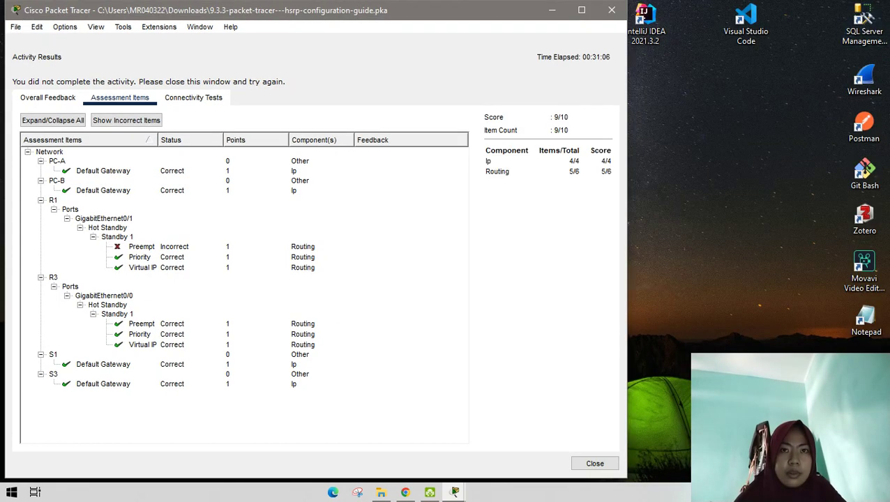
click(593, 463)
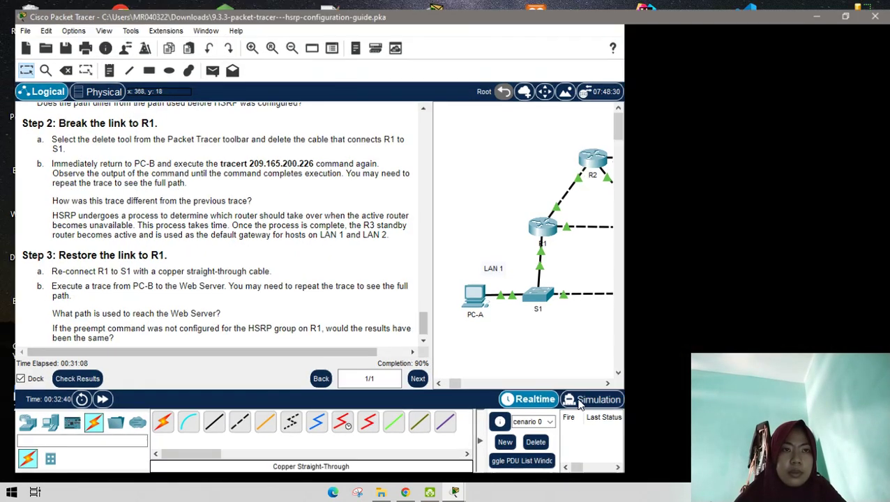
double_click(426, 17)
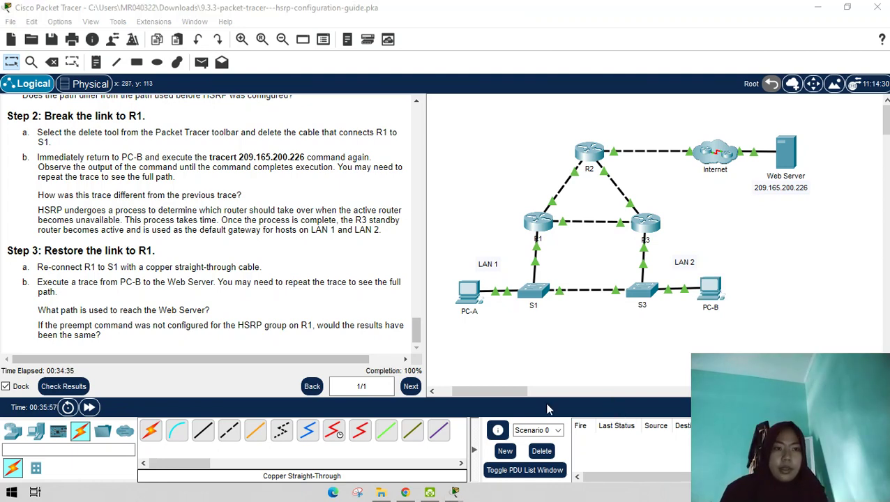
scroll(654, 314, down, 3)
scroll(654, 314, up, 3)
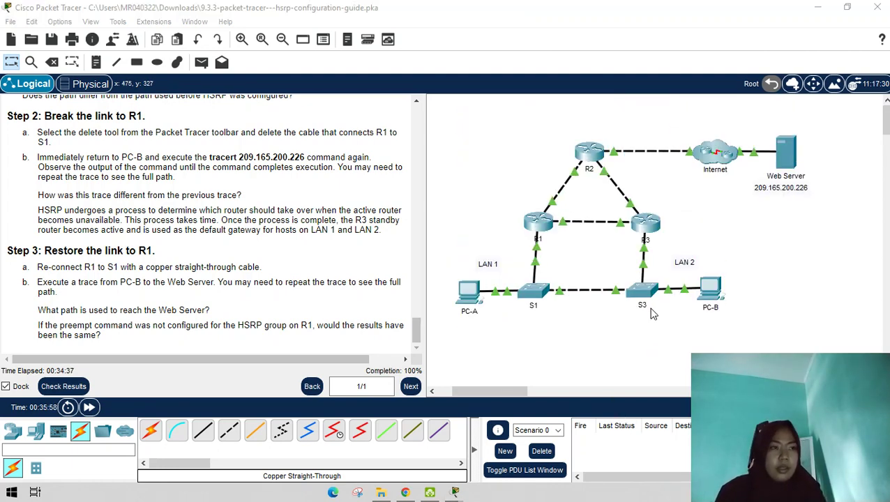